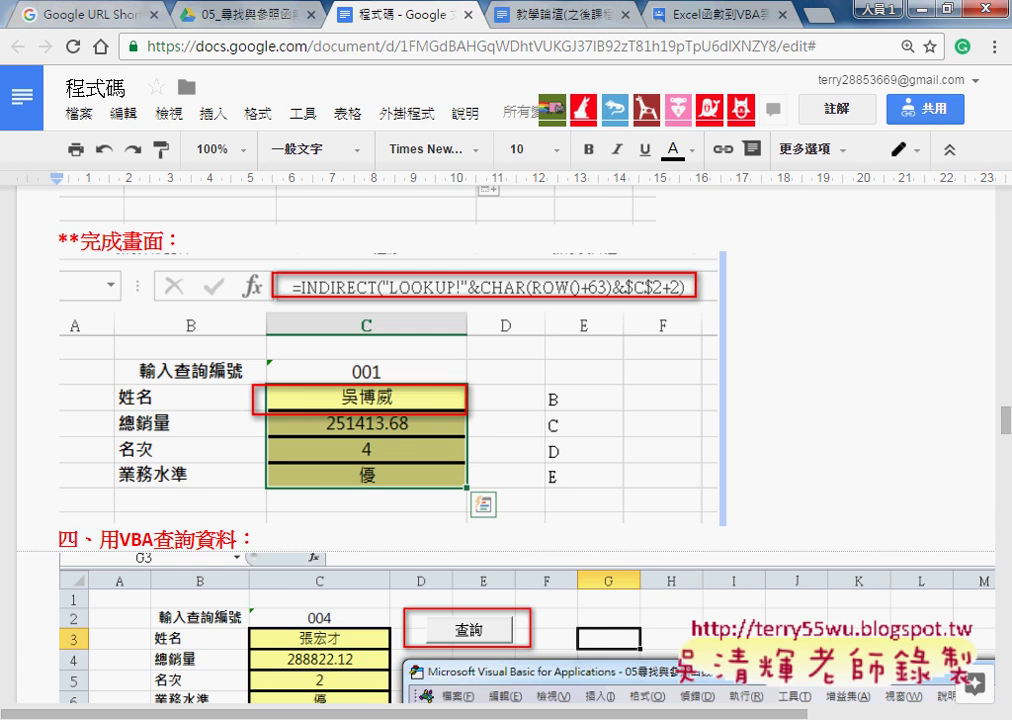
# Step: Select the 查詢 macro code from Public Sub 查詢() through End Sub in the 程式碼 notes
pyautogui.scroll(2, 783, 409)
pyautogui.scroll(3, 783, 409)
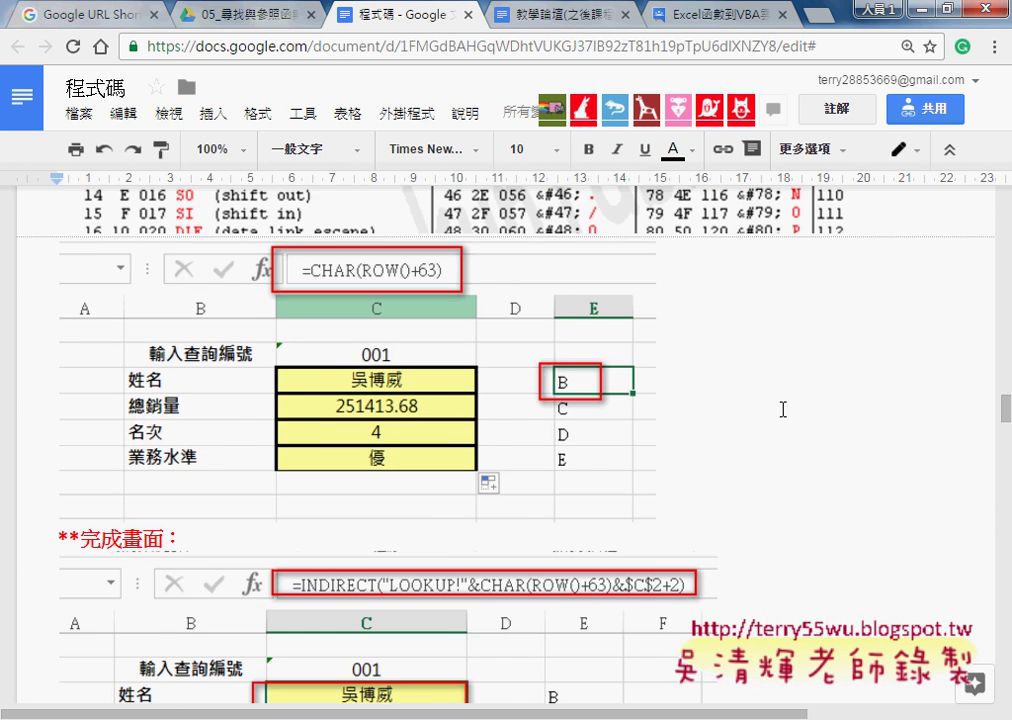
pyautogui.scroll(2, 783, 409)
pyautogui.scroll(-5, 783, 409)
pyautogui.scroll(-4, 783, 409)
pyautogui.scroll(-3, 783, 409)
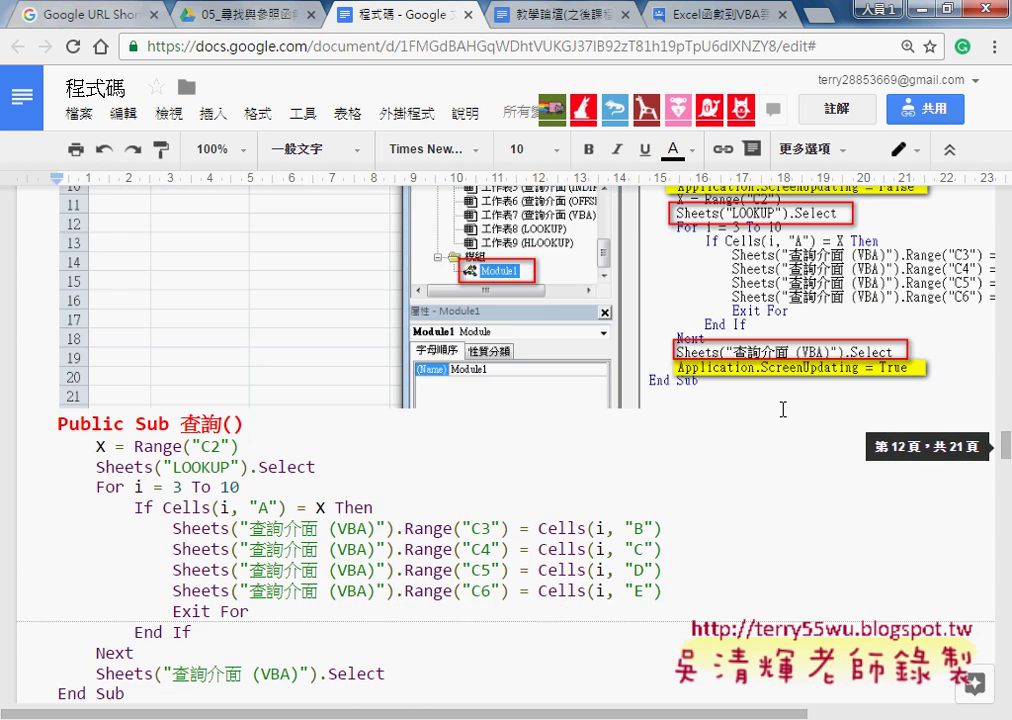
pyautogui.scroll(-2, 783, 409)
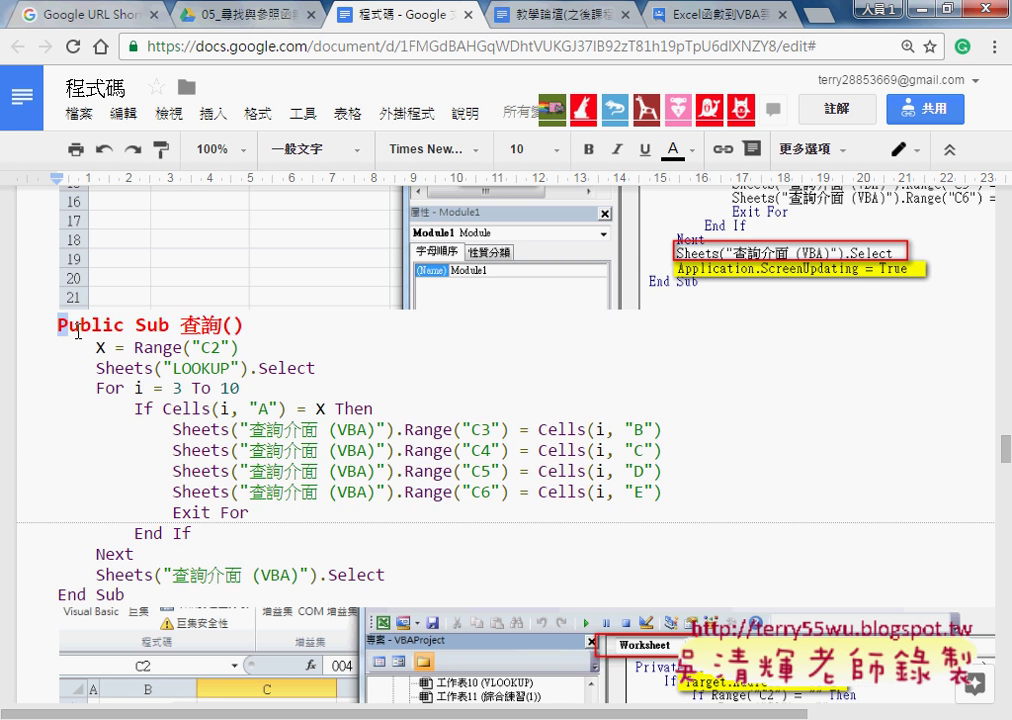
pyautogui.moveTo(52, 325); pyautogui.dragTo(177, 590)
pyautogui.hotkey('ctrl', 'c')
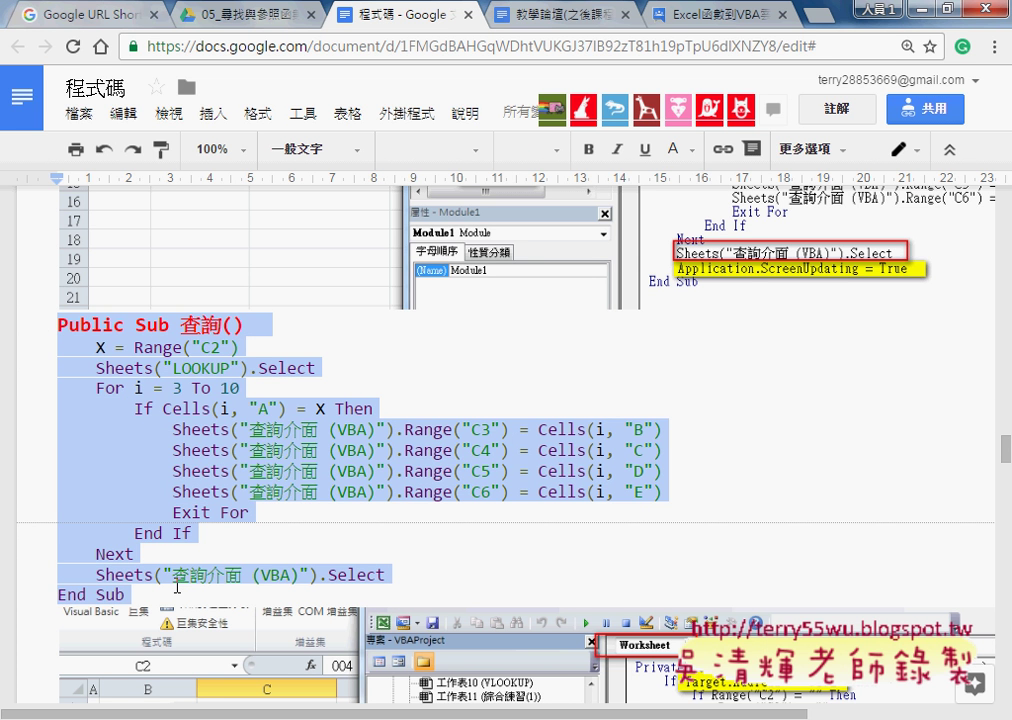
# Step: Insert Module1 into the VBA project, paste the 查詢 macro into it, and return to Excel
pyautogui.hotkey('alt', 'Tab')
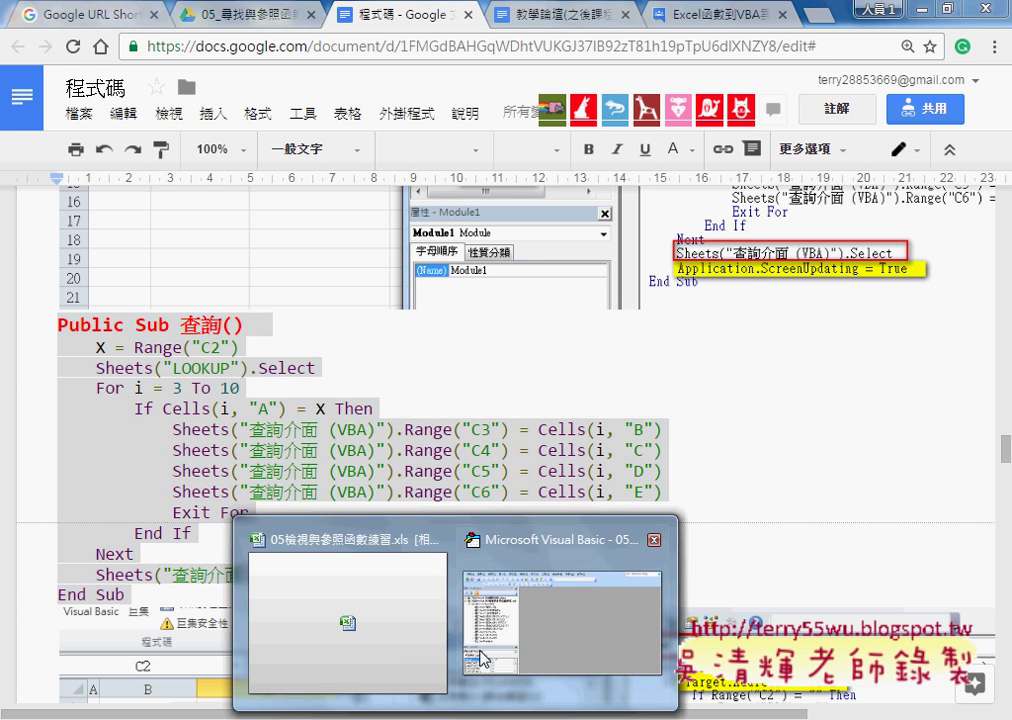
pyautogui.rightClick(245, 385)
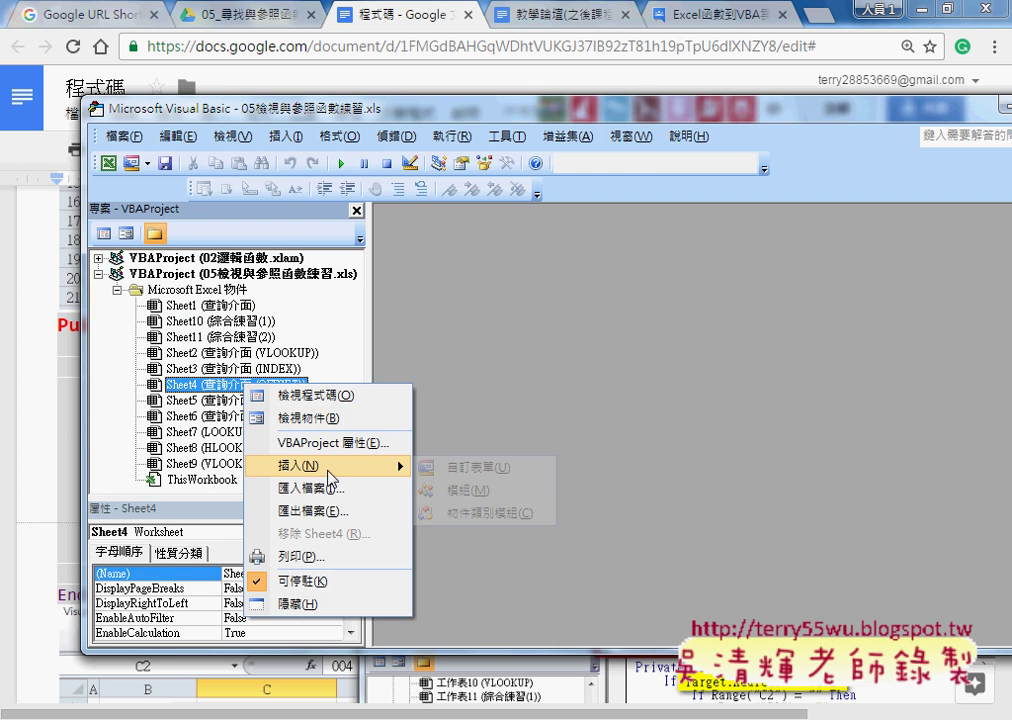
pyautogui.click(462, 485)
pyautogui.rightClick(490, 402)
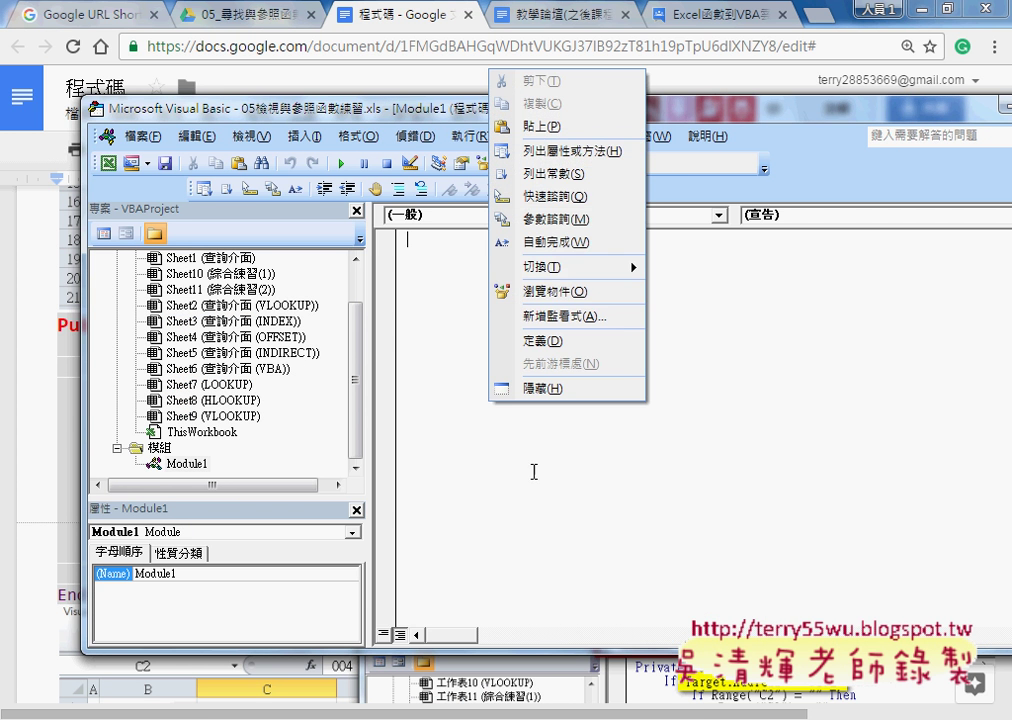
pyautogui.click(528, 126)
pyautogui.moveTo(364, 349); pyautogui.dragTo(295, 360)
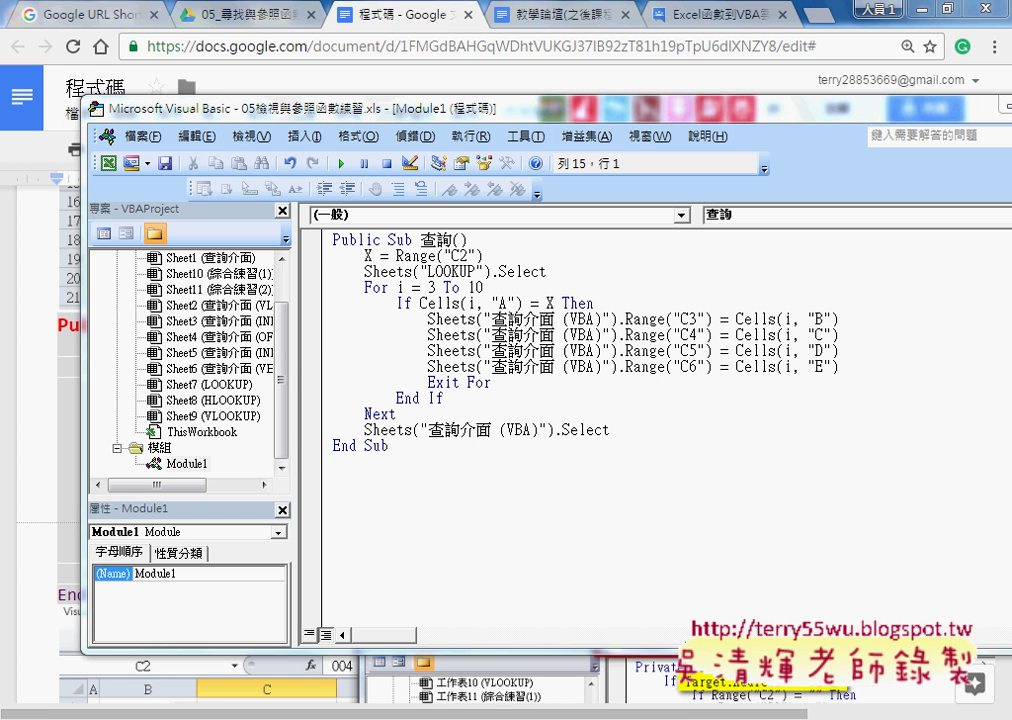
pyautogui.click(350, 640)
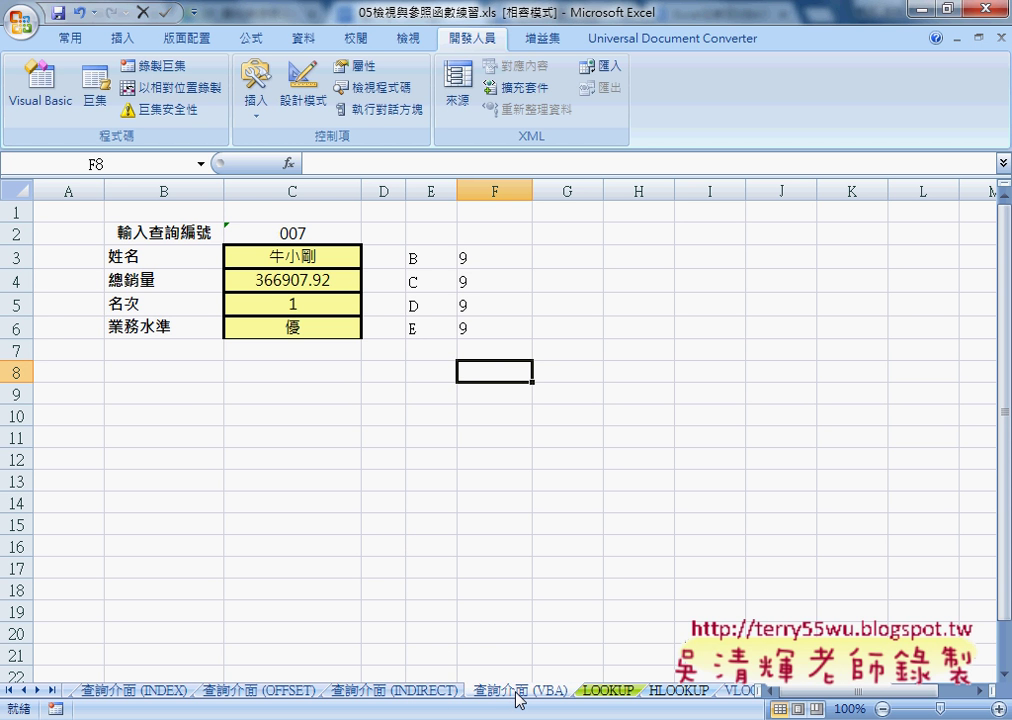
# Step: Clear the helper values in columns E–F and the lookup results in C3:C6, then pick the form Button control
pyautogui.moveTo(422, 212); pyautogui.dragTo(495, 670)
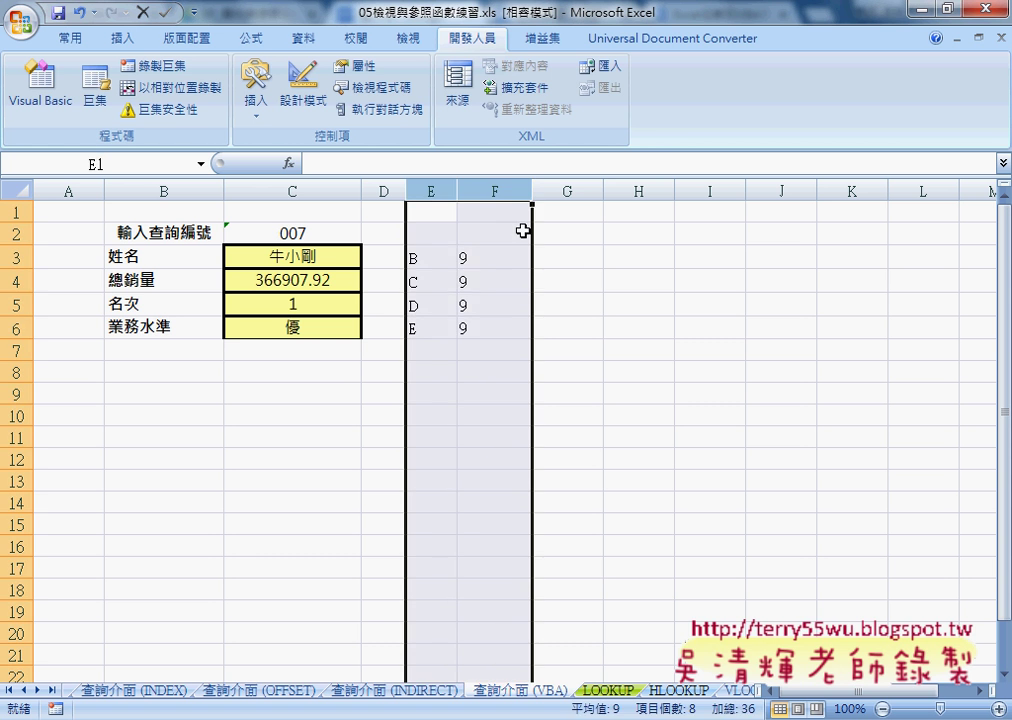
pyautogui.press('Delete')
pyautogui.moveTo(314, 260); pyautogui.dragTo(325, 340)
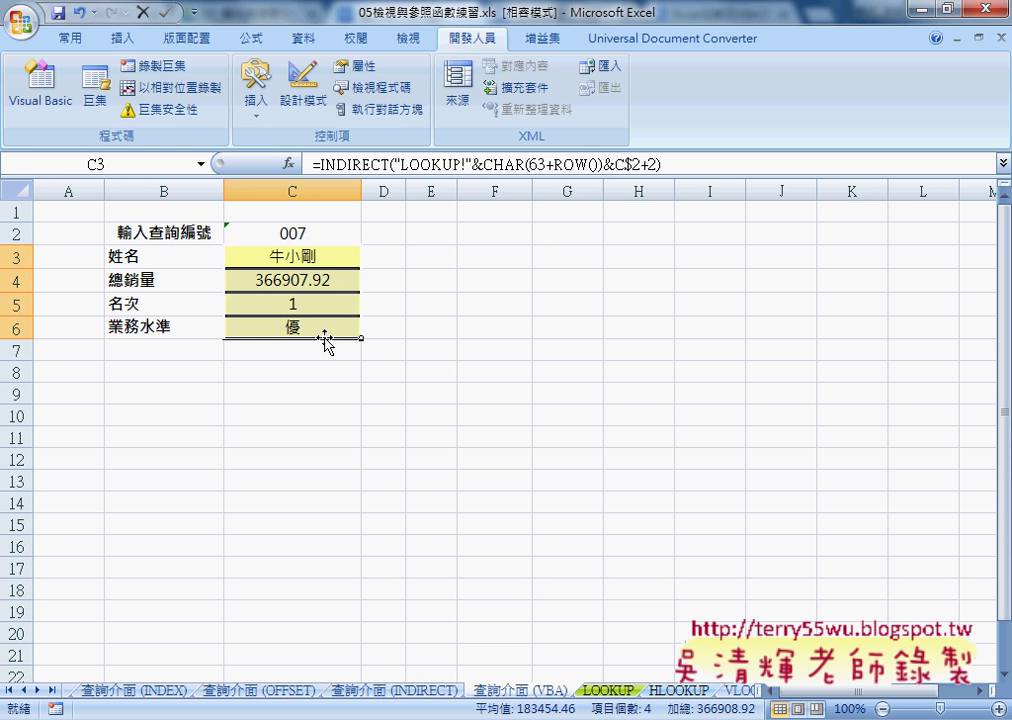
pyautogui.press('Delete')
pyautogui.click(257, 98)
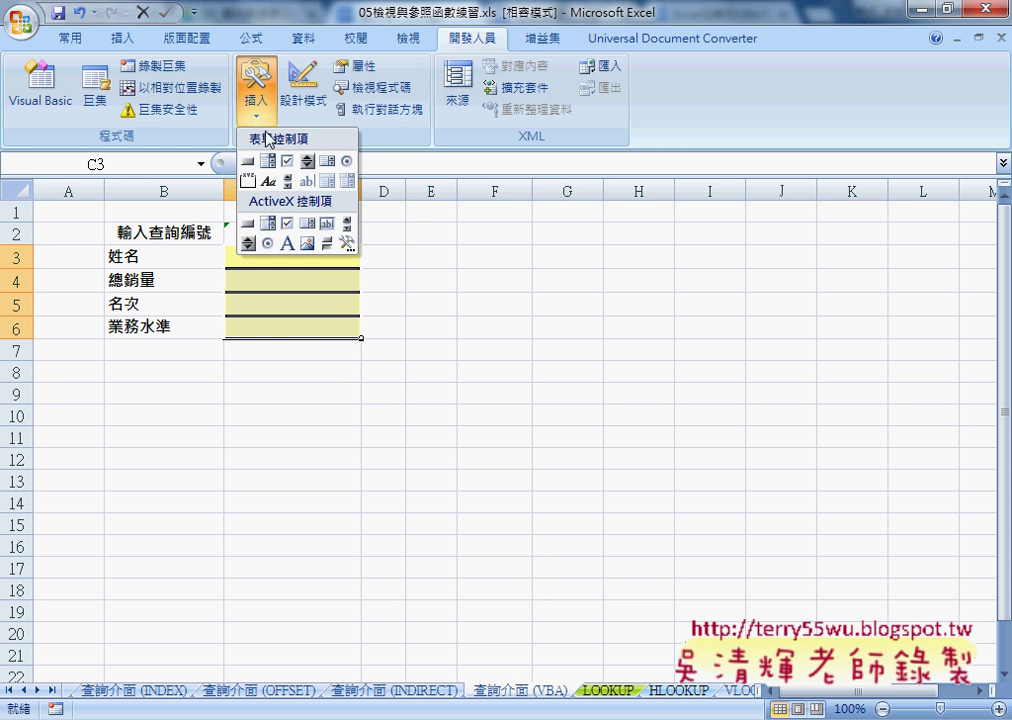
pyautogui.click(247, 160)
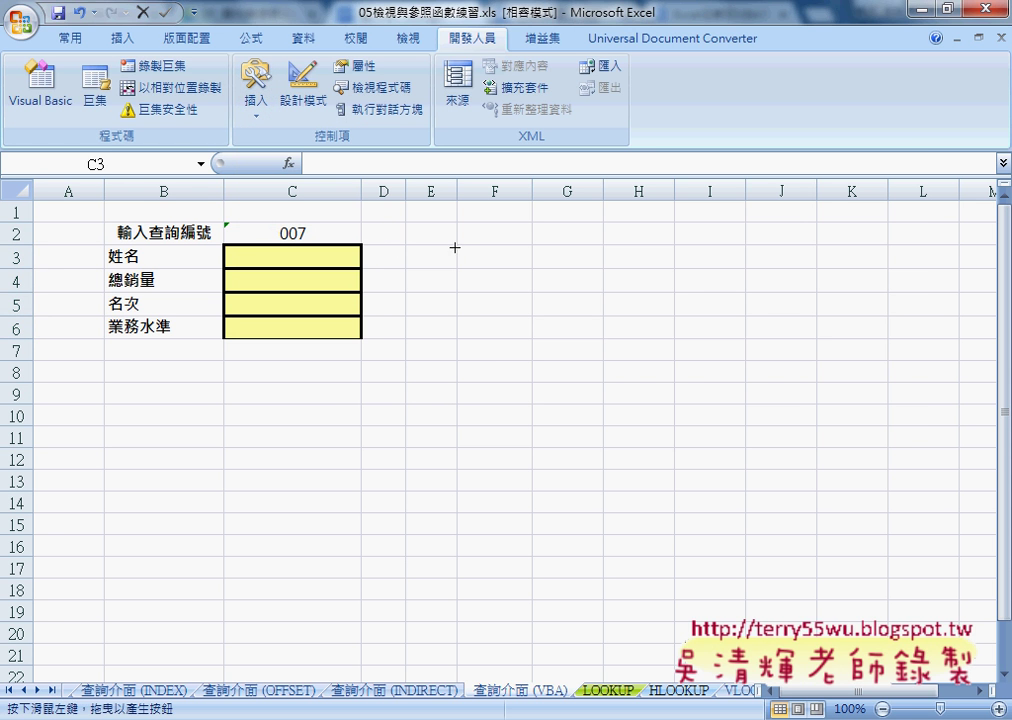
# Step: Draw a button over D2:F3 and assign it the 查詢 macro
pyautogui.moveTo(384, 223); pyautogui.dragTo(503, 263)
pyautogui.click(541, 214)
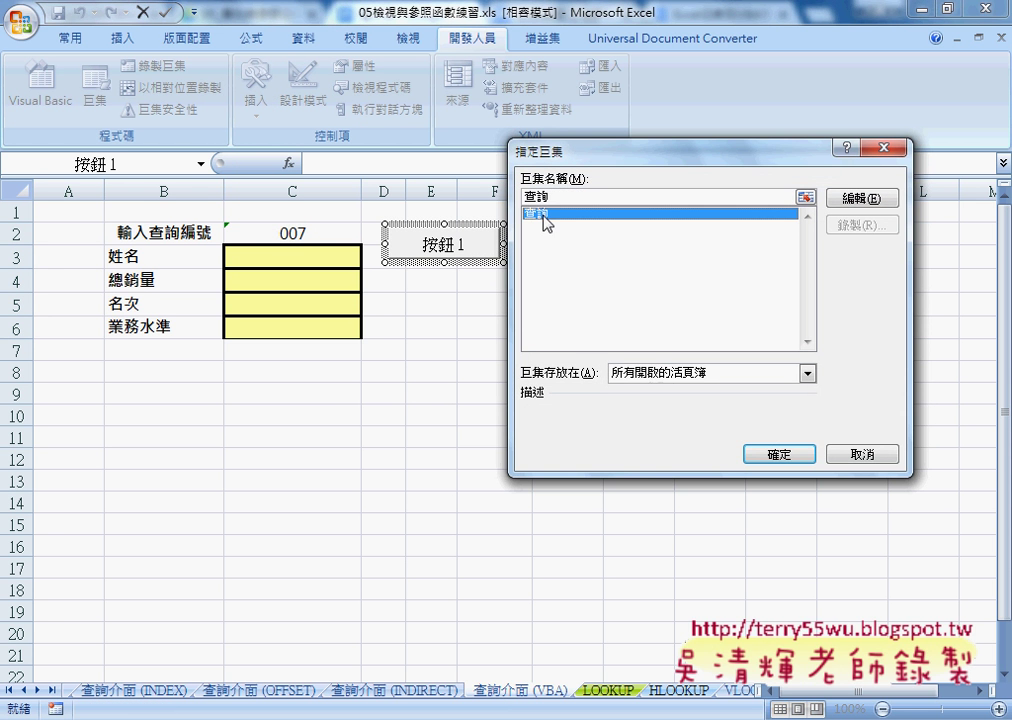
pyautogui.doubleClick(535, 196)
pyautogui.rightClick(547, 196)
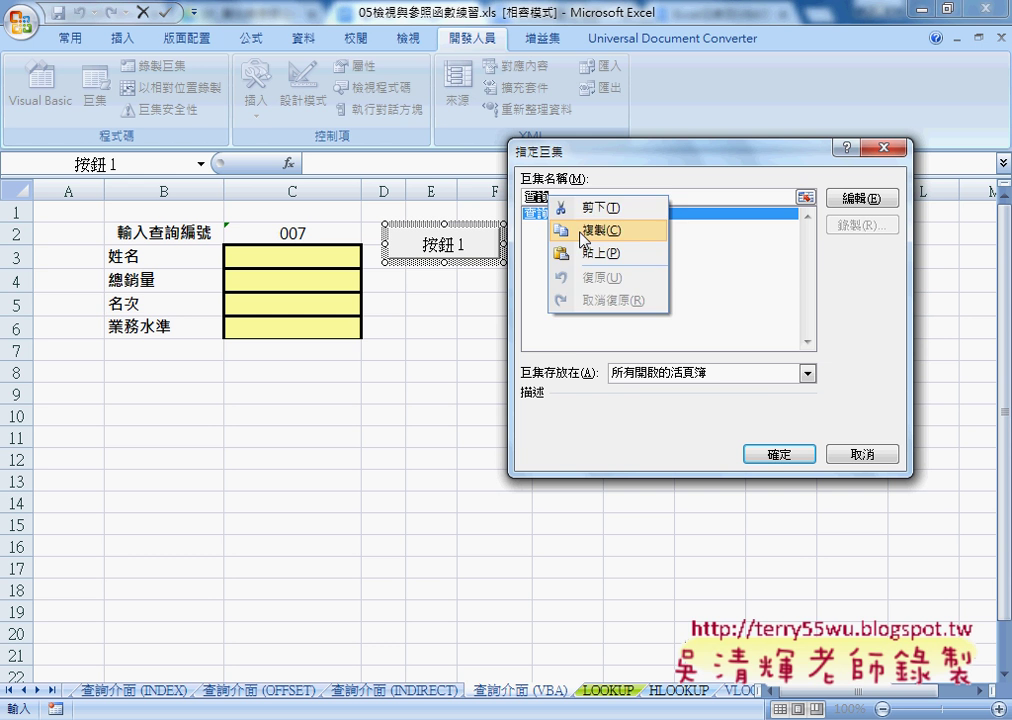
pyautogui.click(583, 232)
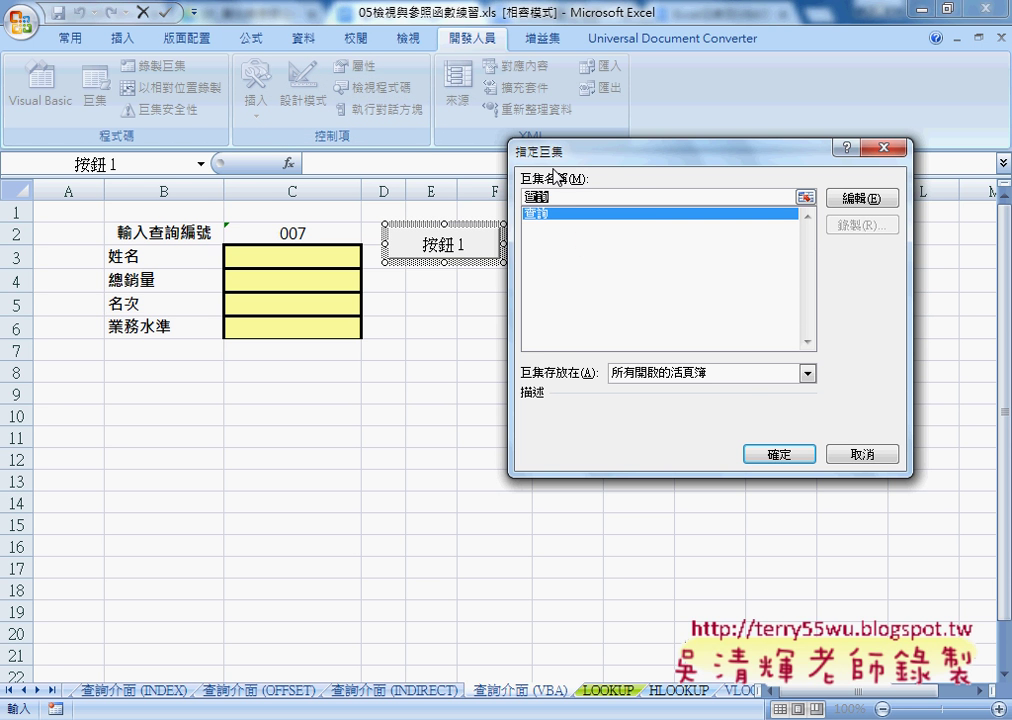
pyautogui.click(781, 455)
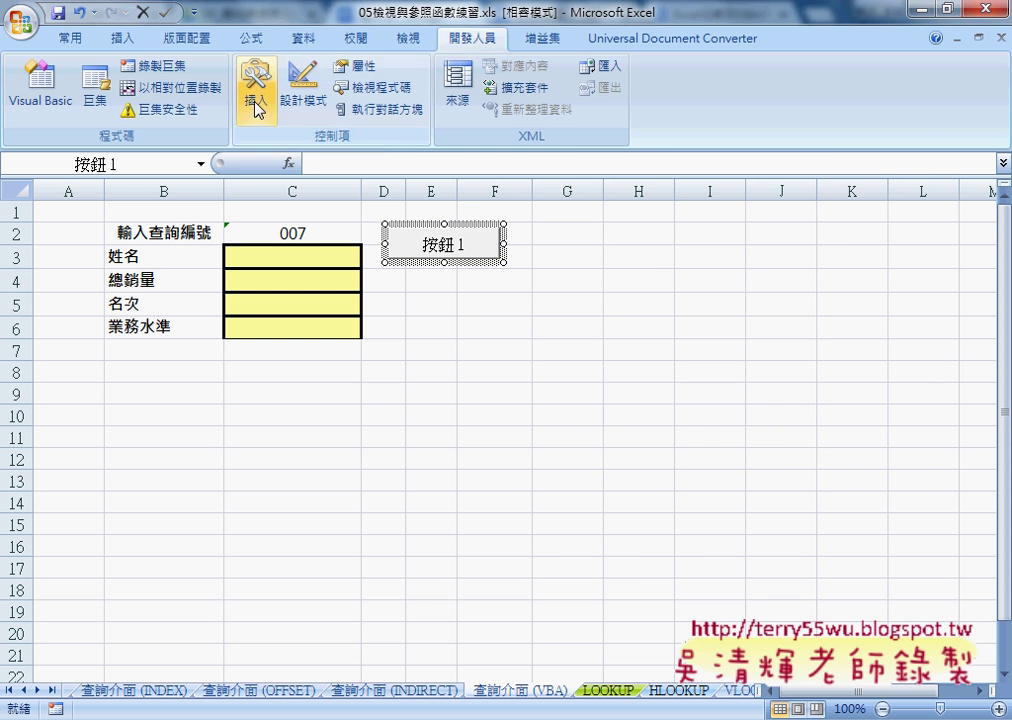
pyautogui.click(256, 105)
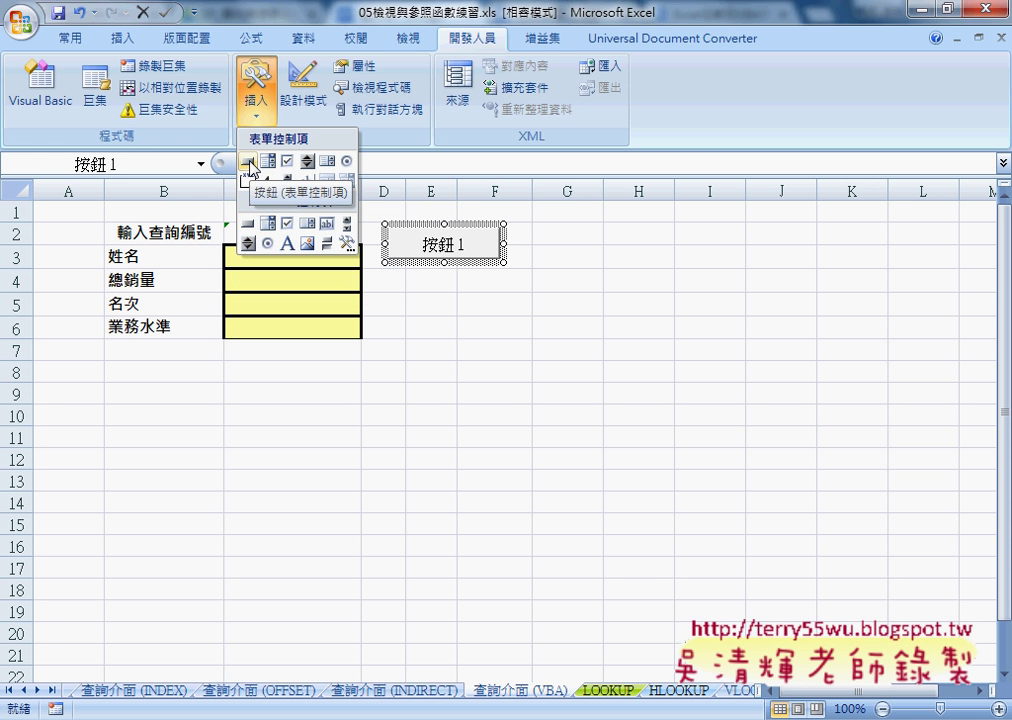
# Step: Reconfirm the button's macro assignment as 查詢
pyautogui.rightClick(457, 230)
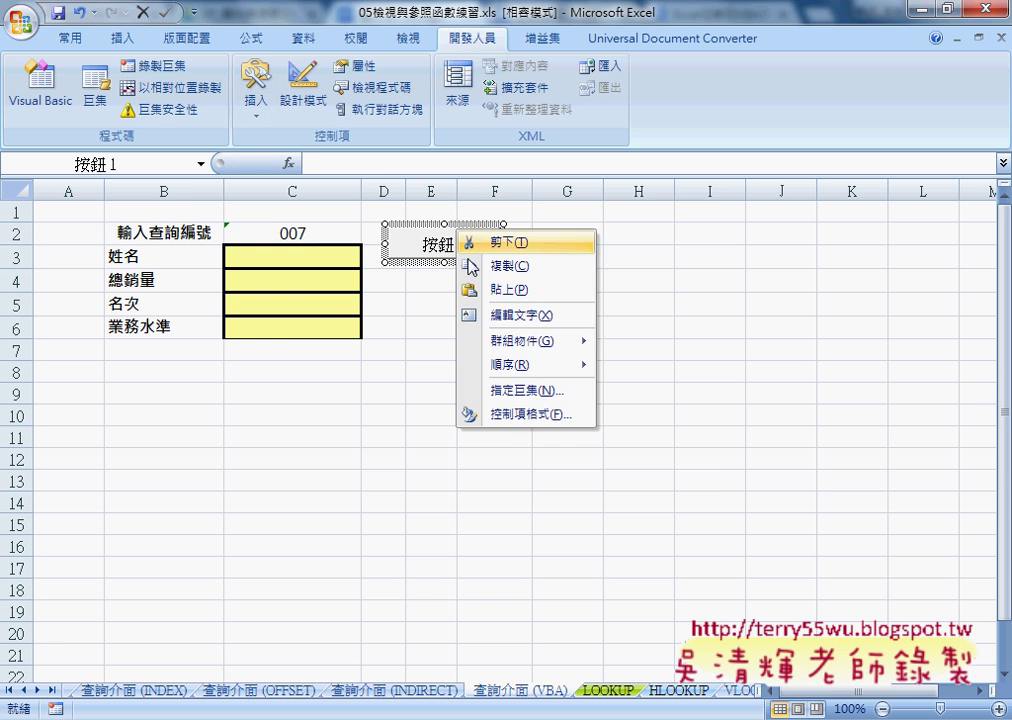
pyautogui.click(520, 390)
pyautogui.click(360, 280)
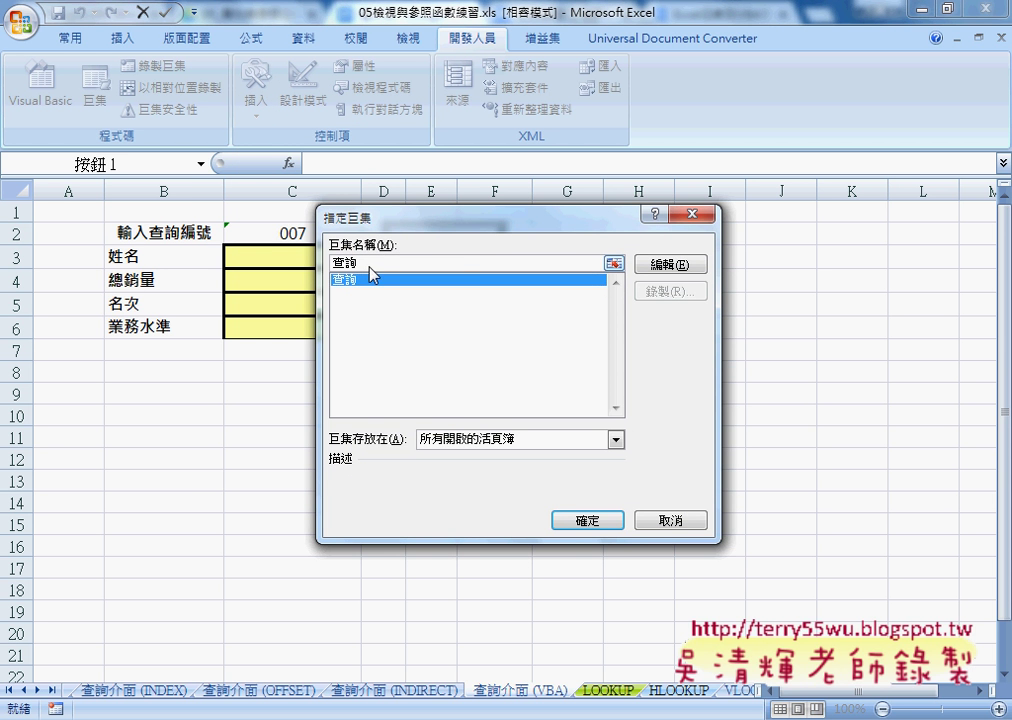
pyautogui.rightClick(341, 262)
pyautogui.click(392, 294)
pyautogui.click(587, 520)
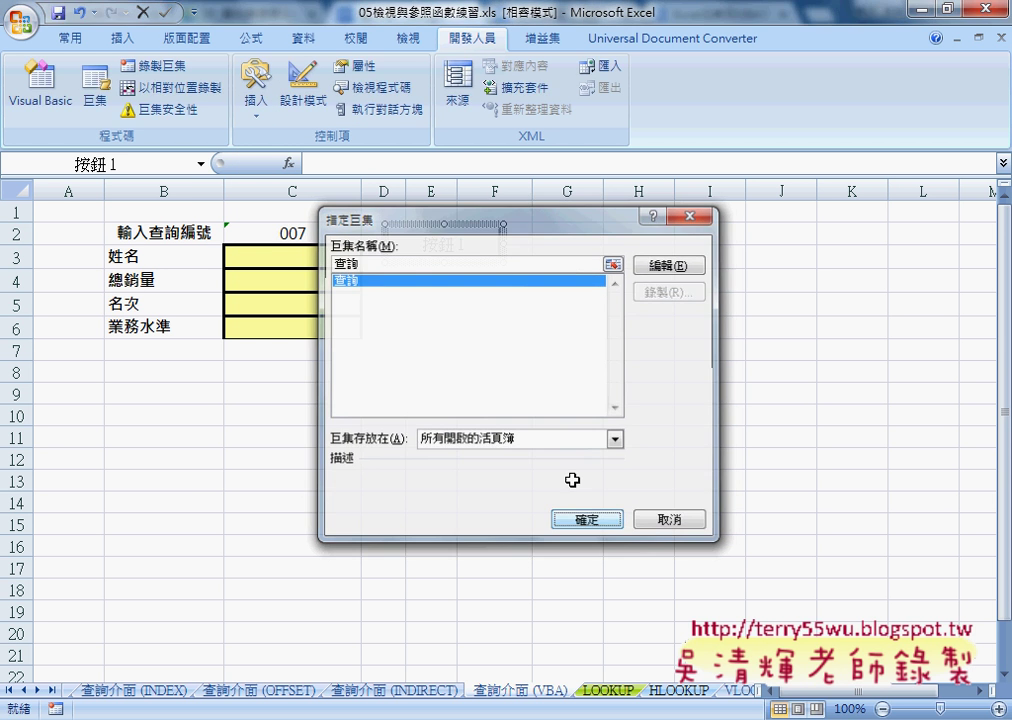
# Step: Replace the button's default caption with 查詢
pyautogui.moveTo(425, 242); pyautogui.dragTo(505, 244)
pyautogui.press('BackSpace')
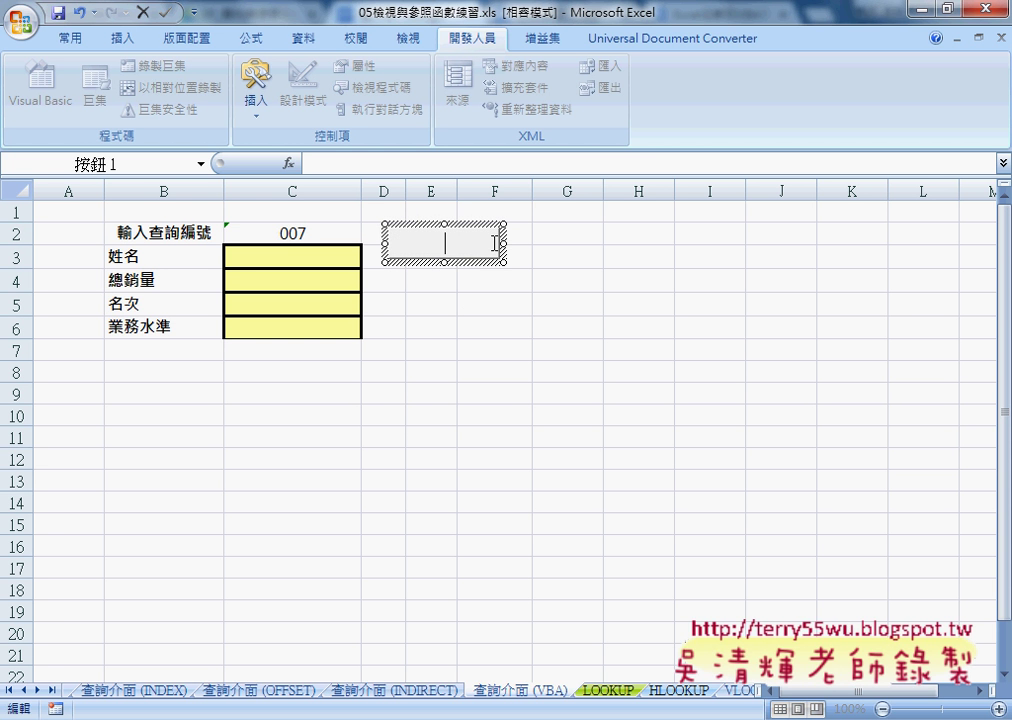
pyautogui.write('查詢')
pyautogui.click(628, 297)
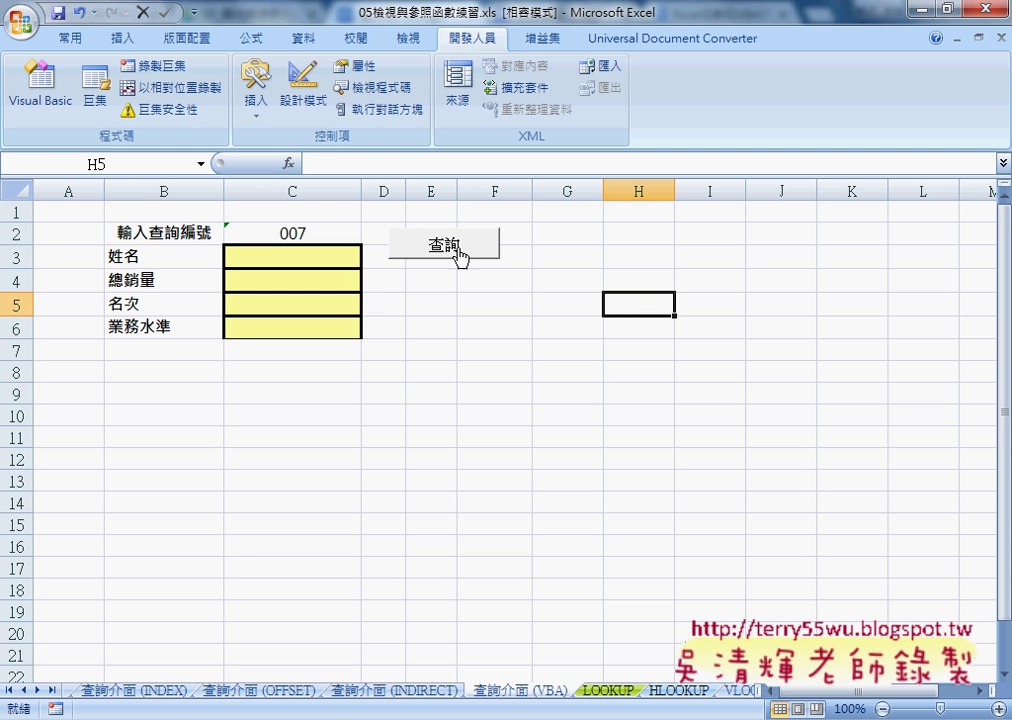
# Step: Run the 查詢 lookup for IDs 002, 003 and 005 chosen from C2's dropdown
pyautogui.click(340, 233)
pyautogui.click(370, 234)
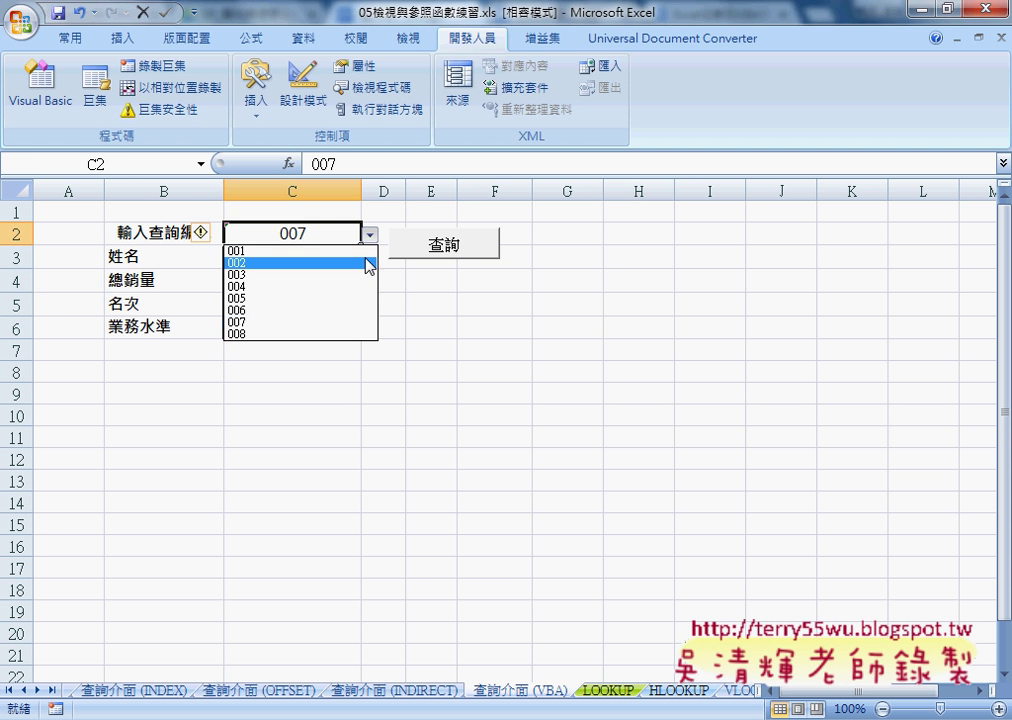
pyautogui.click(340, 261)
pyautogui.click(460, 249)
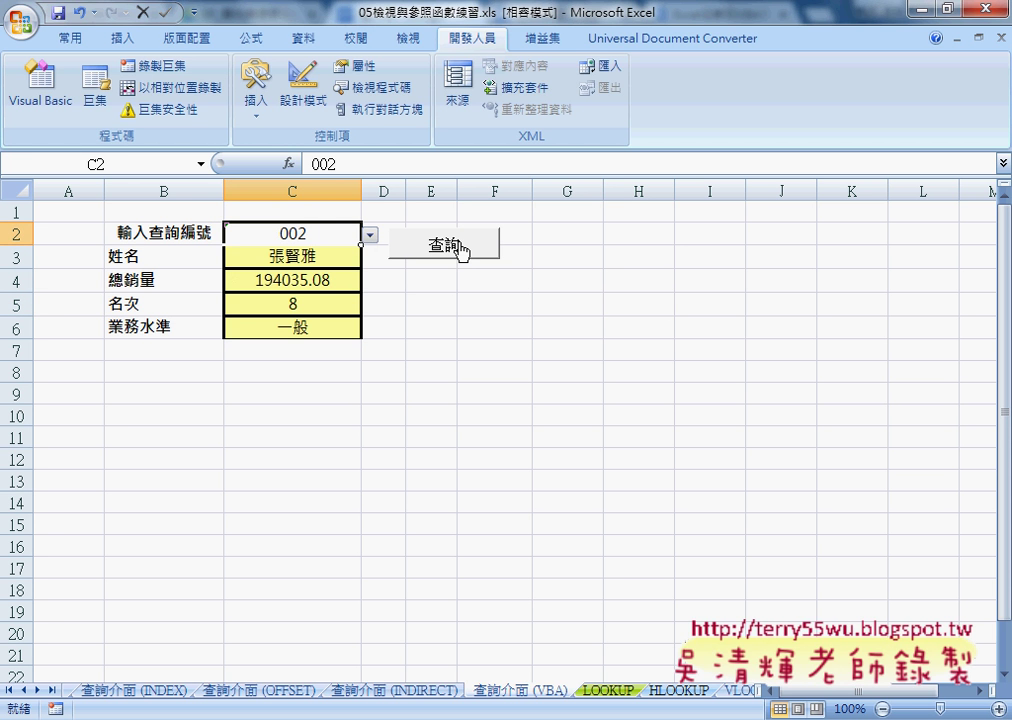
pyautogui.click(370, 234)
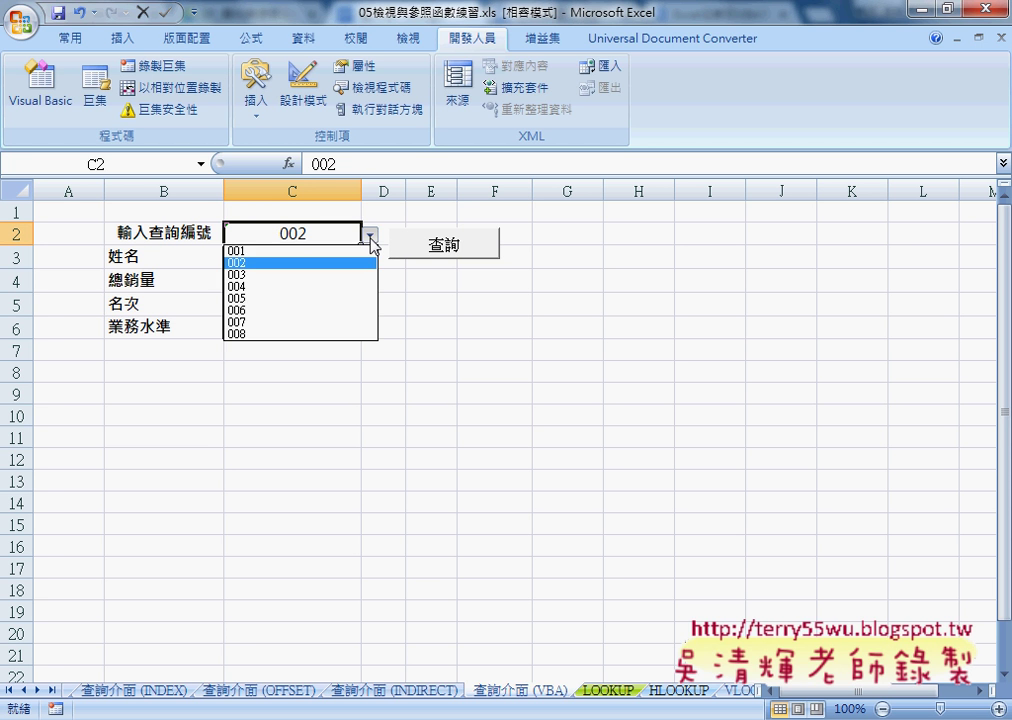
pyautogui.click(344, 276)
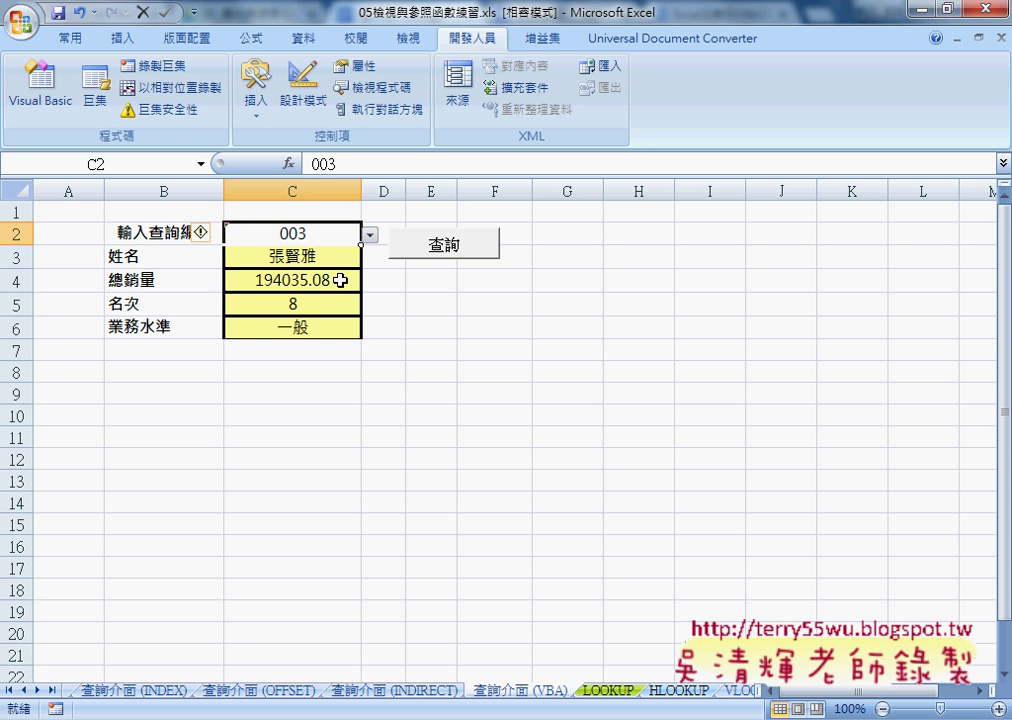
pyautogui.click(445, 252)
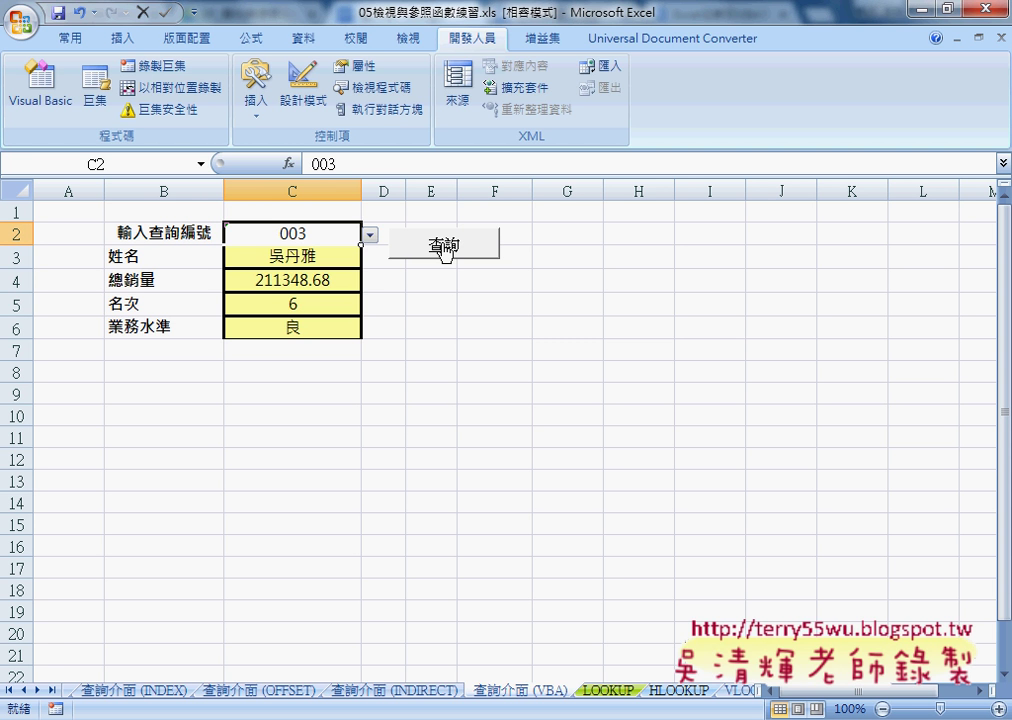
pyautogui.click(370, 234)
pyautogui.click(352, 299)
pyautogui.click(468, 258)
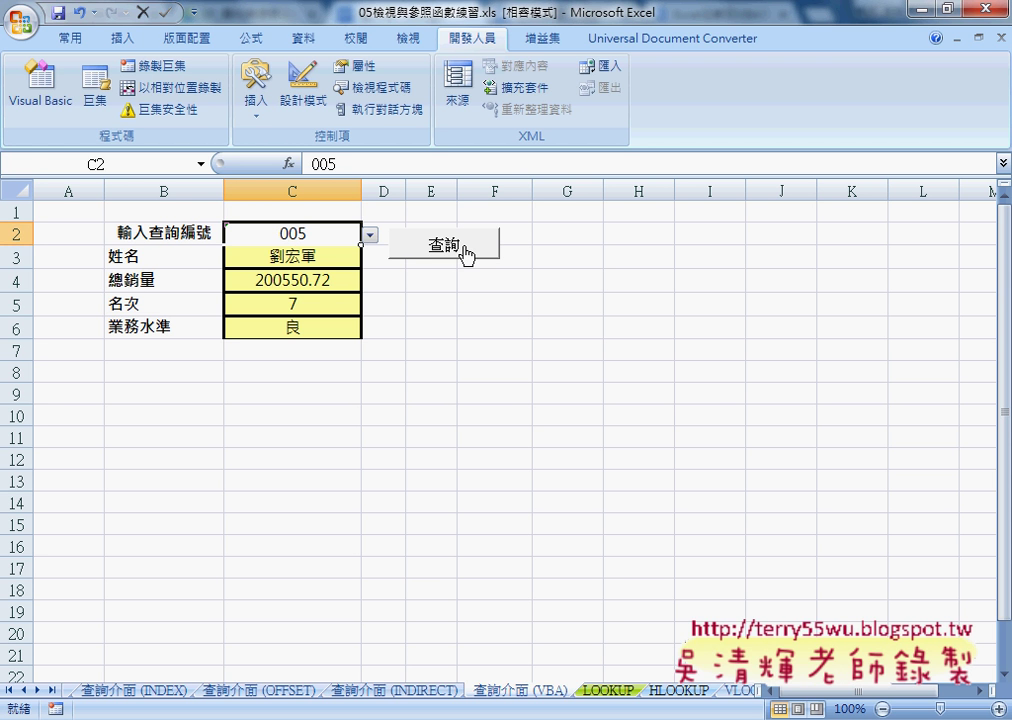
# Step: Run the lookup for IDs 004, 007 and 005, ending with sales 200550.72, rank 7, level 良
pyautogui.click(370, 237)
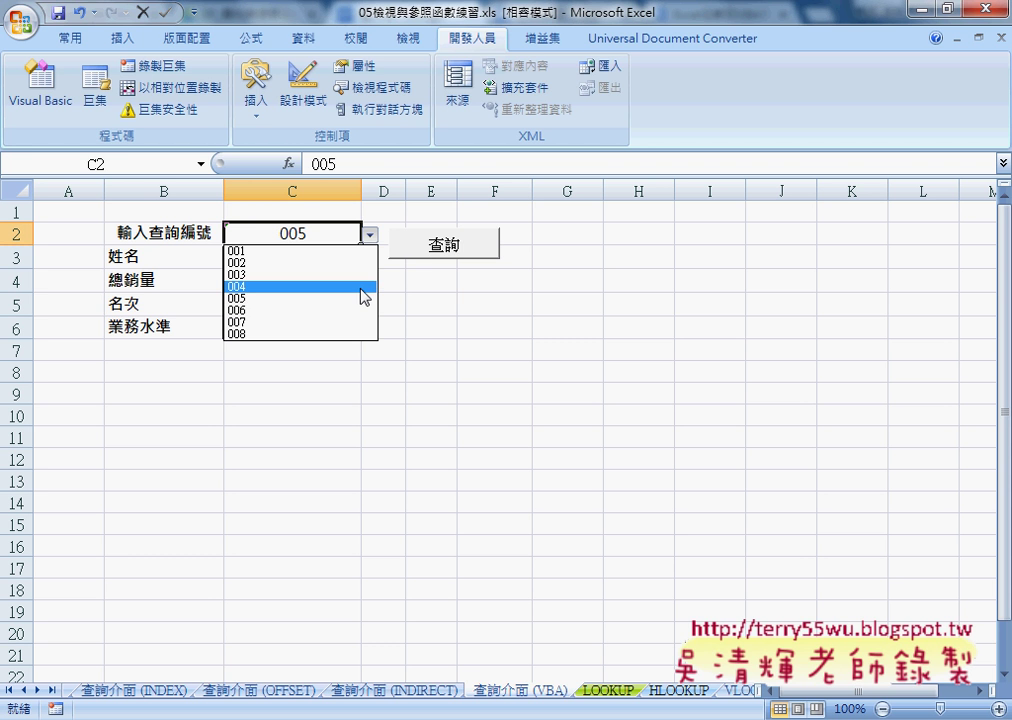
pyautogui.click(361, 288)
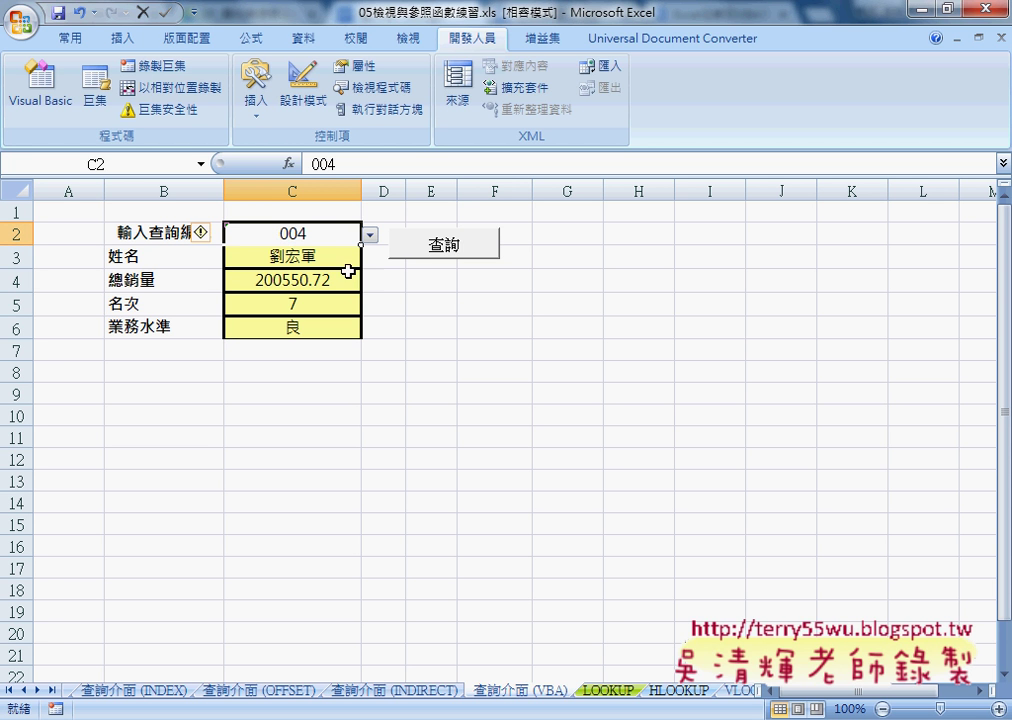
pyautogui.click(440, 248)
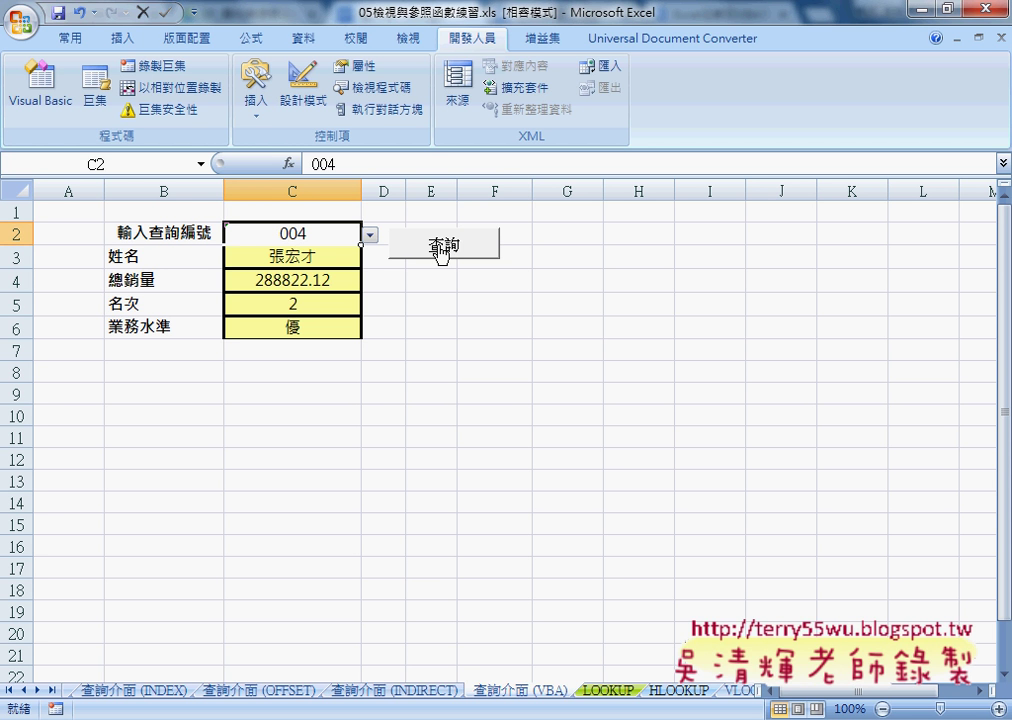
pyautogui.click(370, 234)
pyautogui.click(352, 331)
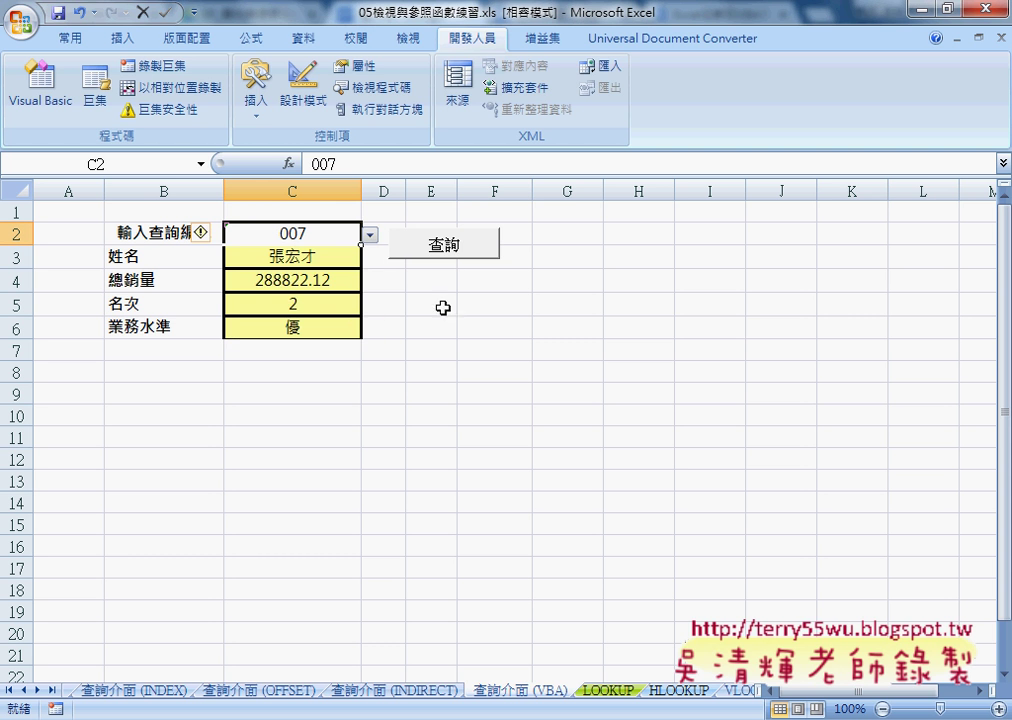
pyautogui.click(451, 257)
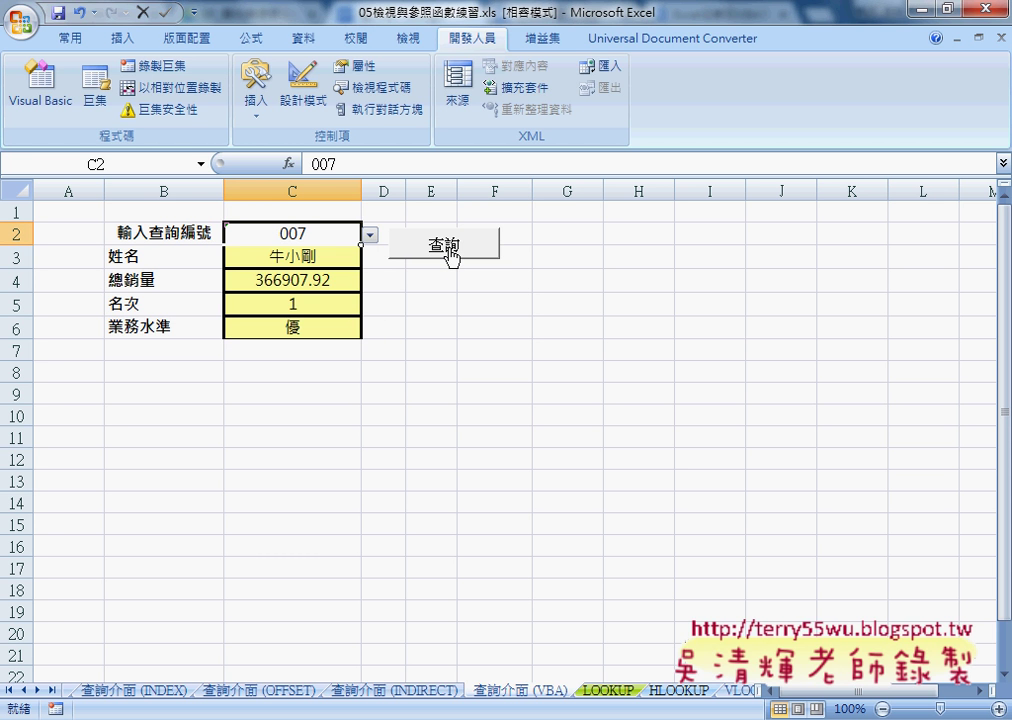
pyautogui.click(370, 234)
pyautogui.click(356, 295)
pyautogui.click(437, 250)
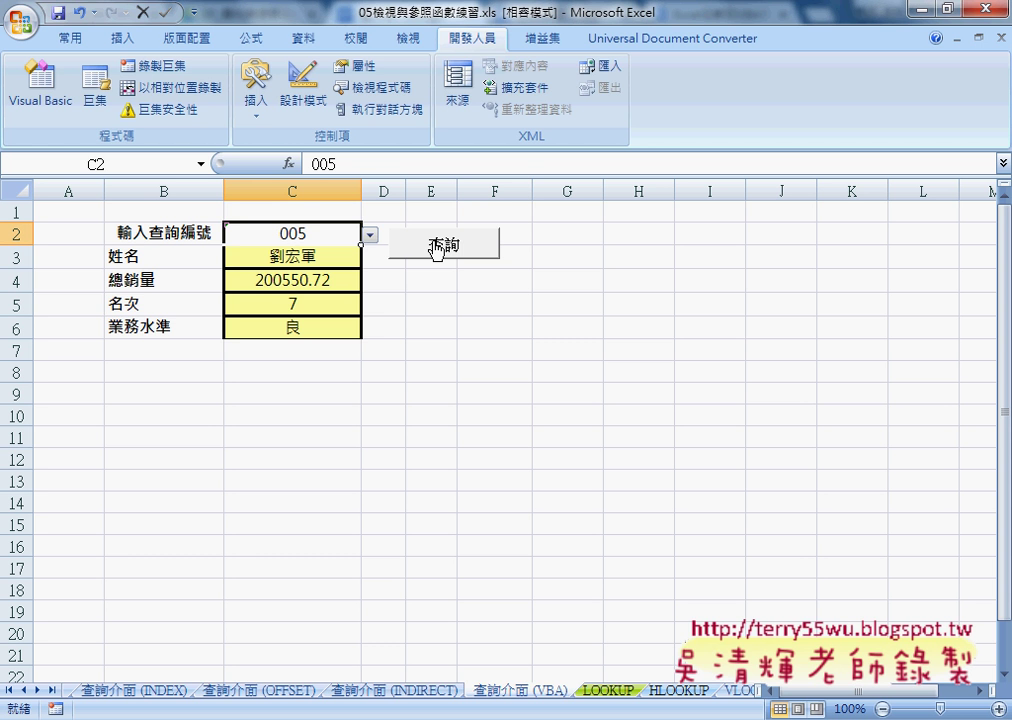
# Step: Look up ID 003, showing sales 211348.68, rank 6 and level 良 in C3:C6
pyautogui.click(370, 234)
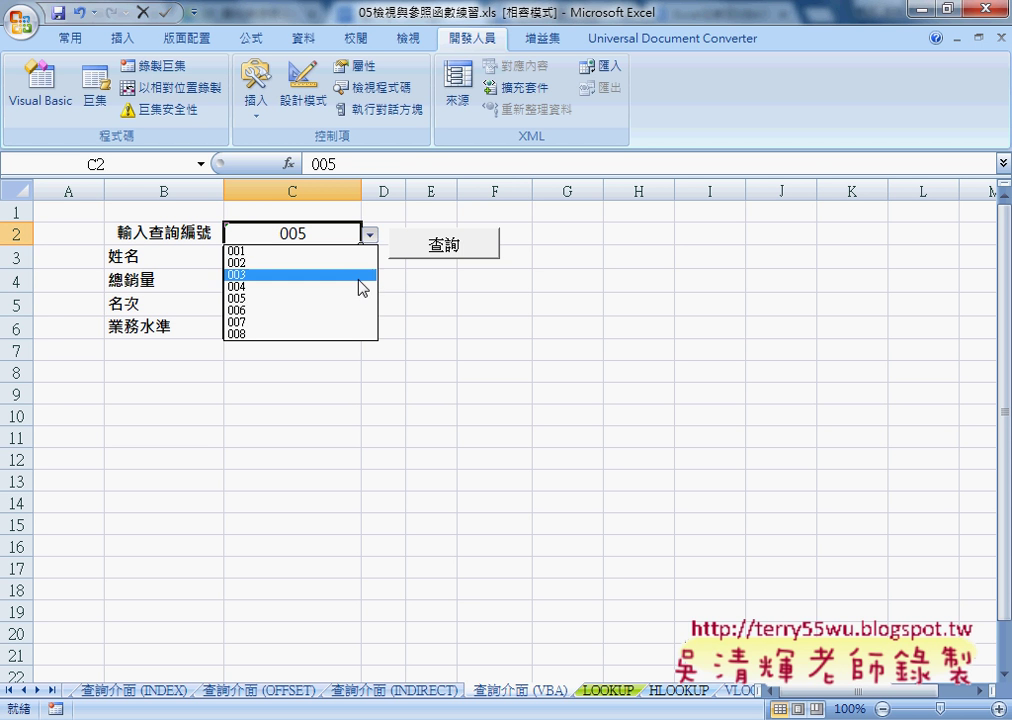
pyautogui.click(358, 275)
pyautogui.click(454, 244)
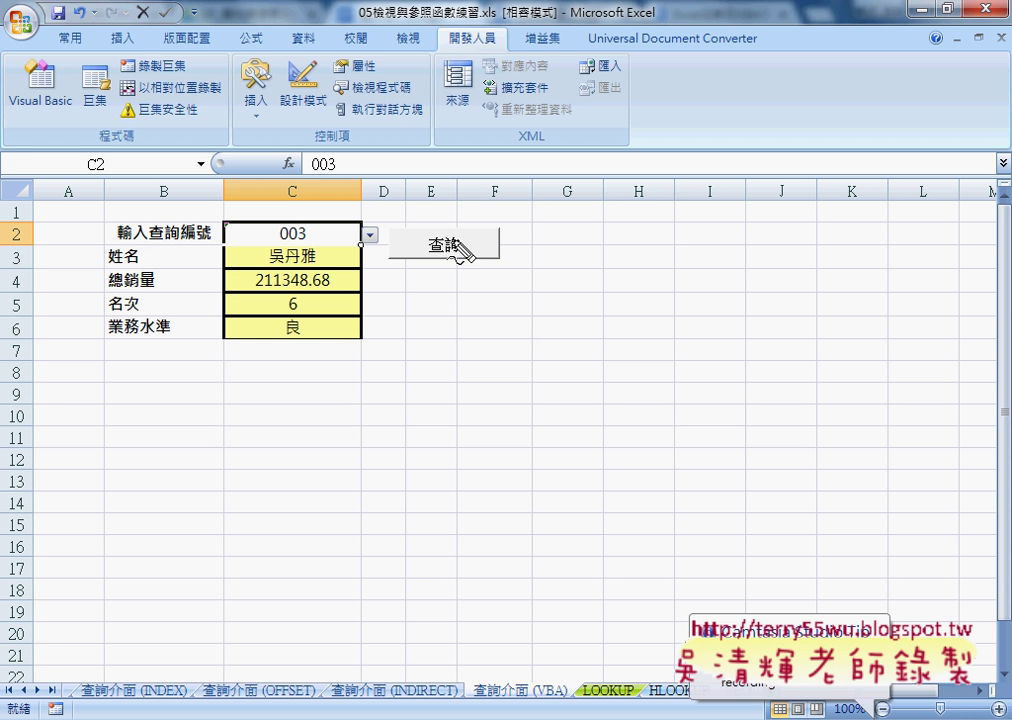
pyautogui.moveTo(318, 222); pyautogui.dragTo(305, 224)
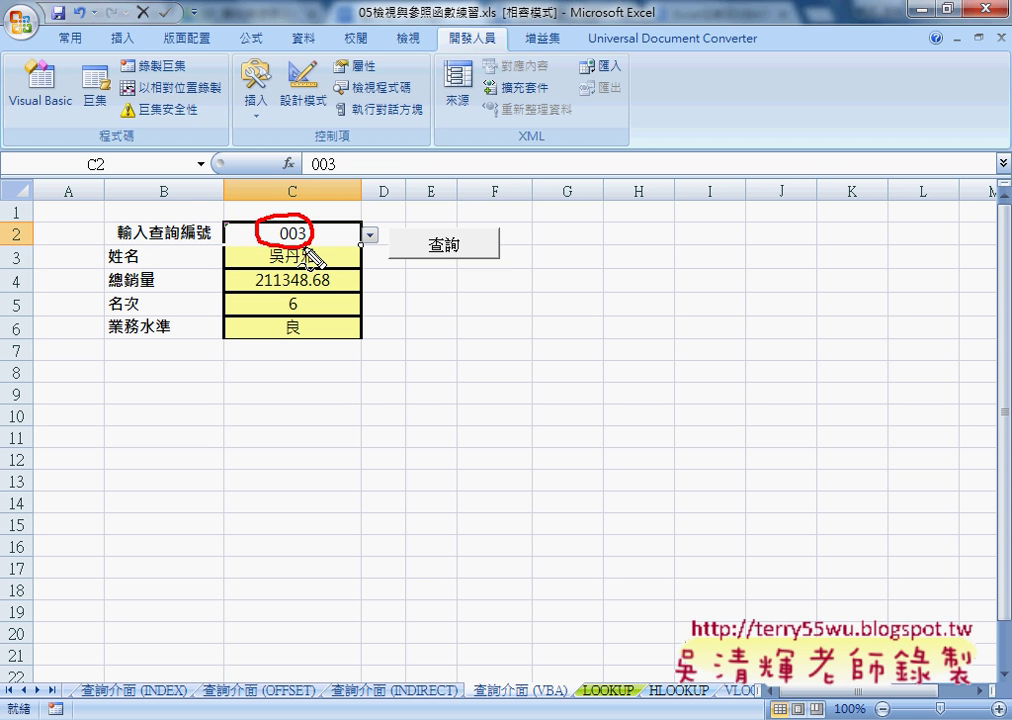
pyautogui.moveTo(214, 205)
pyautogui.mouseDown()
pyautogui.moveTo(193, 240)
pyautogui.moveTo(245, 233)
pyautogui.moveTo(214, 200)
pyautogui.mouseUp()
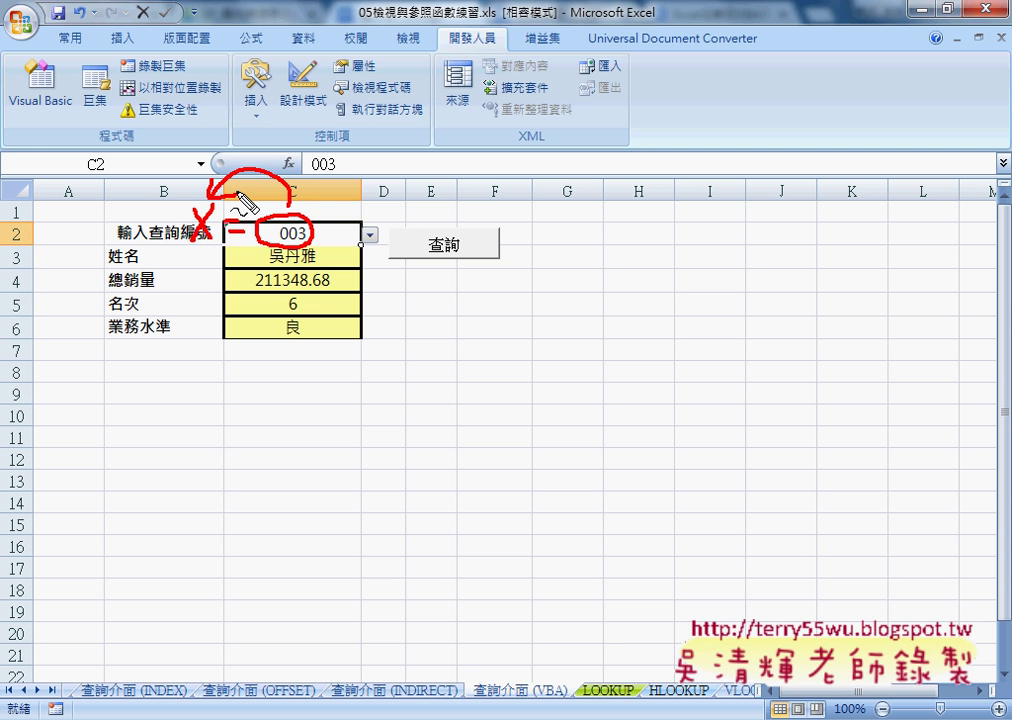
pyautogui.moveTo(511, 679)
pyautogui.mouseDown()
pyautogui.moveTo(564, 613)
pyautogui.moveTo(607, 666)
pyautogui.moveTo(624, 654)
pyautogui.mouseUp()
pyautogui.moveTo(585, 703); pyautogui.dragTo(623, 703)
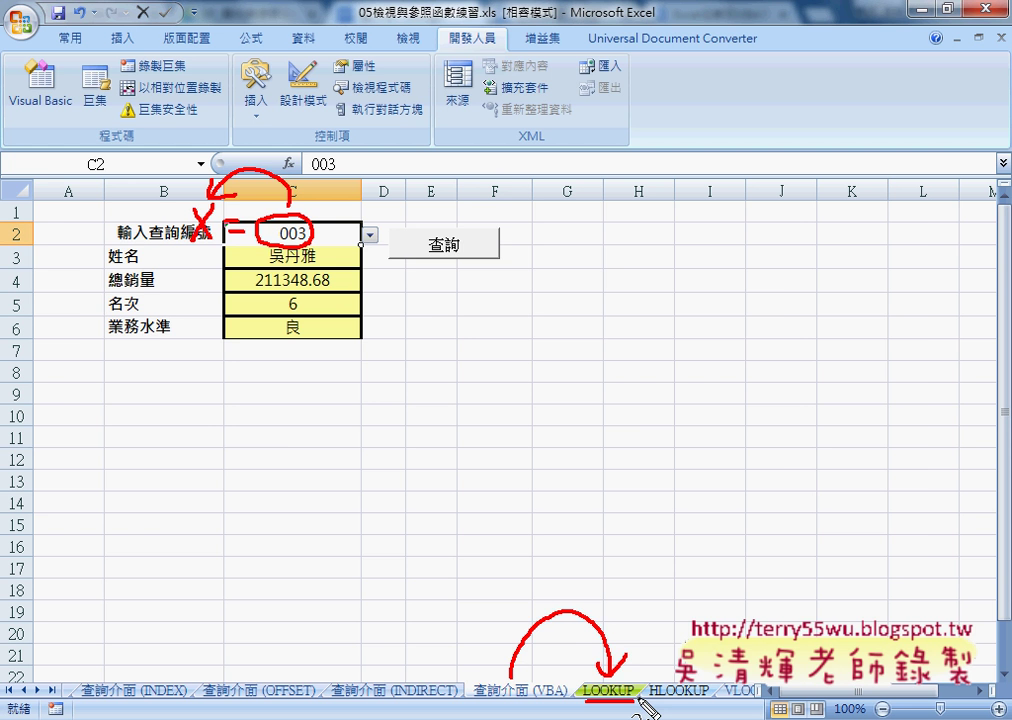
pyautogui.press('Escape')
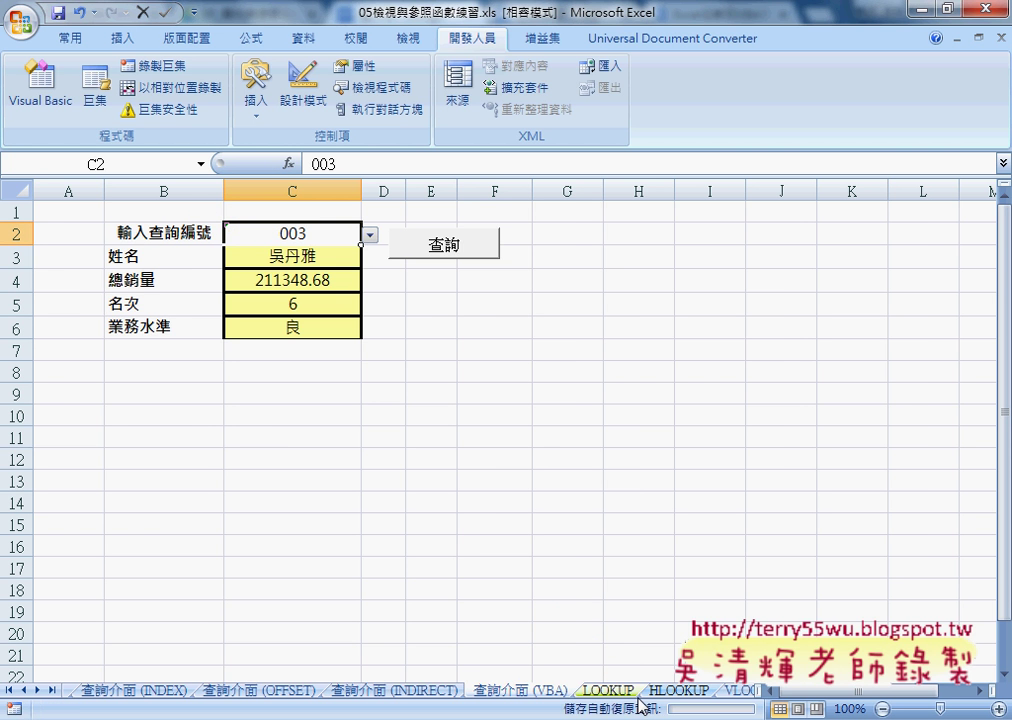
pyautogui.click(609, 690)
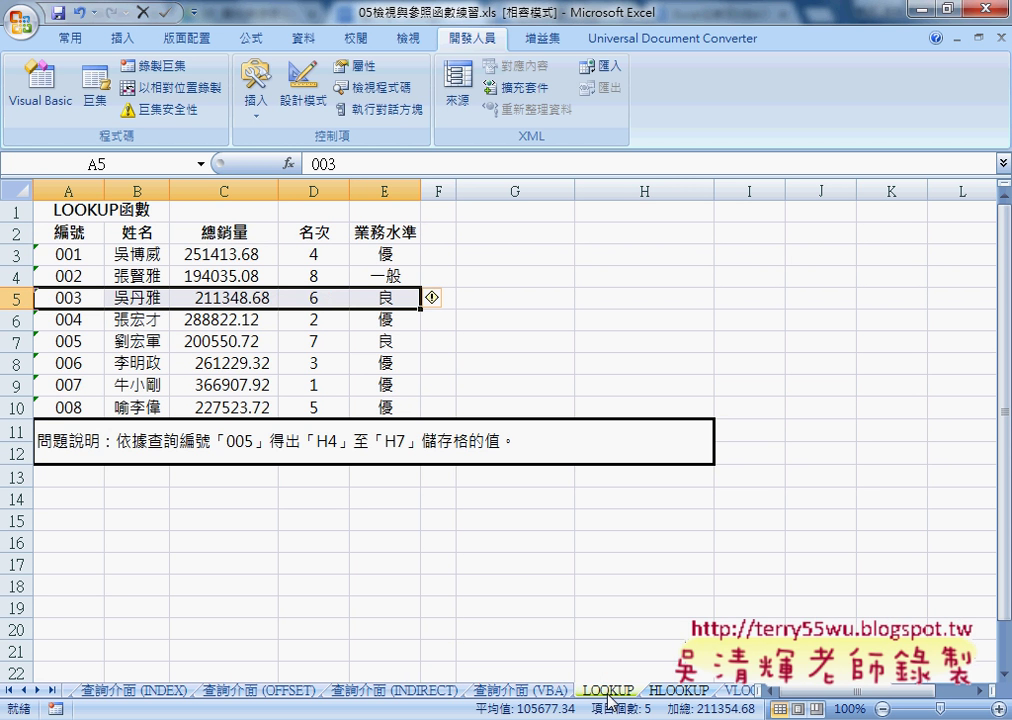
pyautogui.click(17, 254)
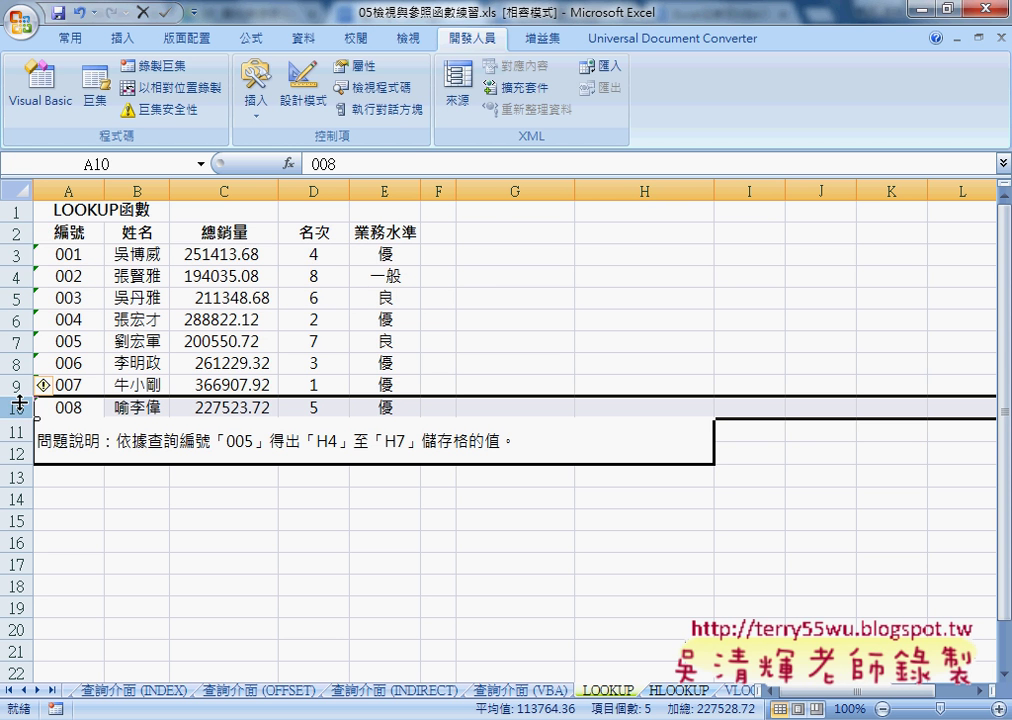
pyautogui.moveTo(16, 254); pyautogui.dragTo(16, 407)
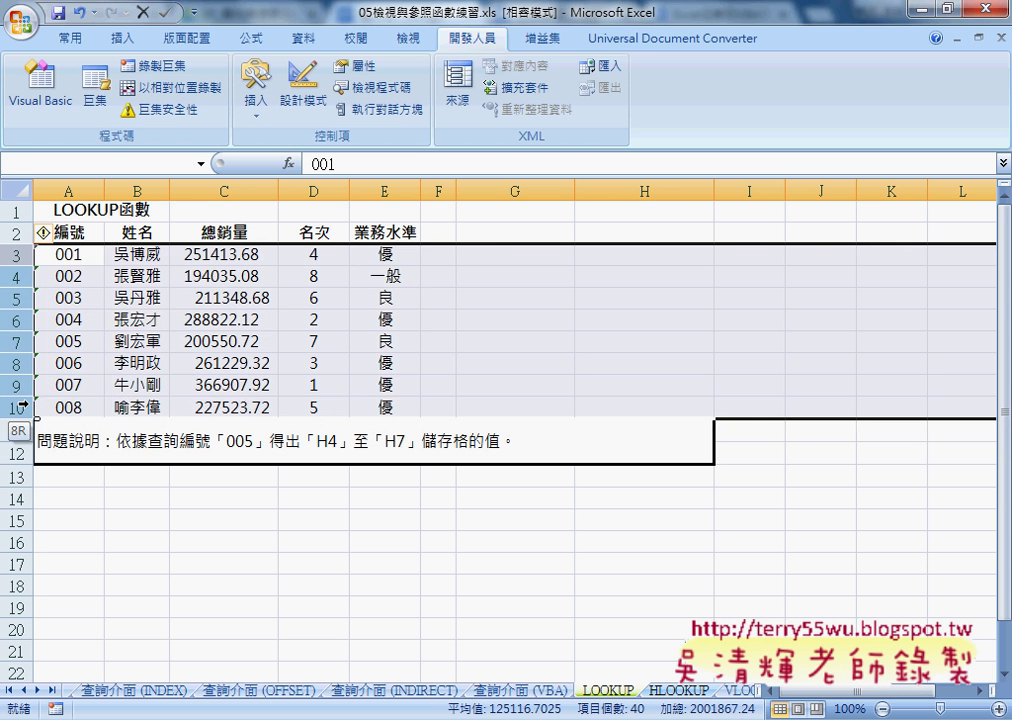
pyautogui.click(70, 183)
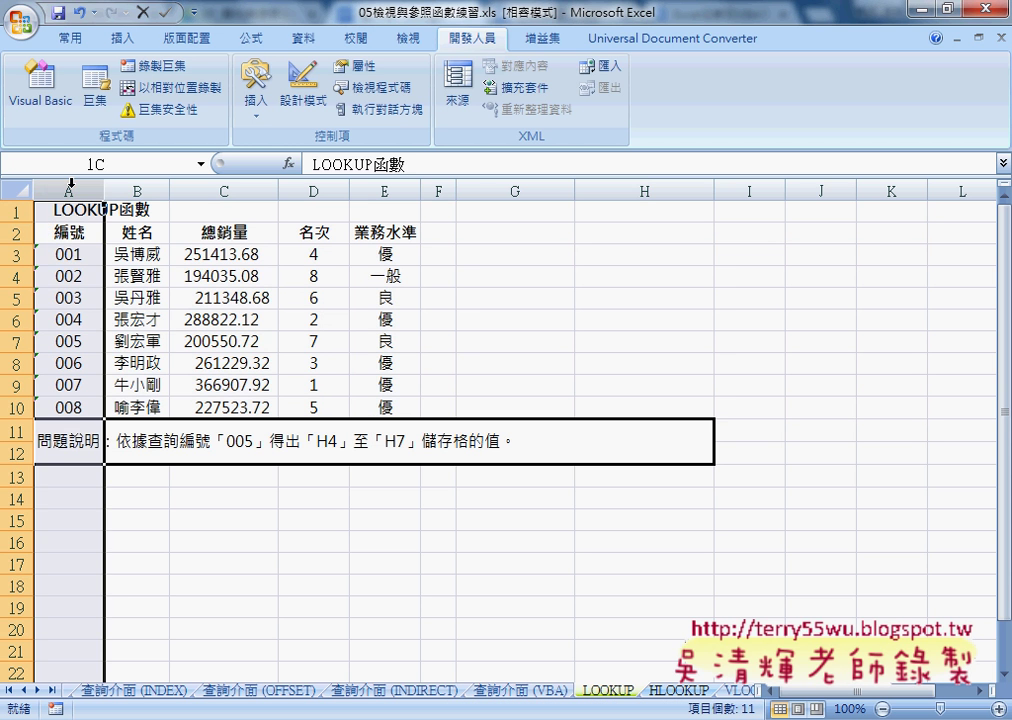
pyautogui.click(67, 254)
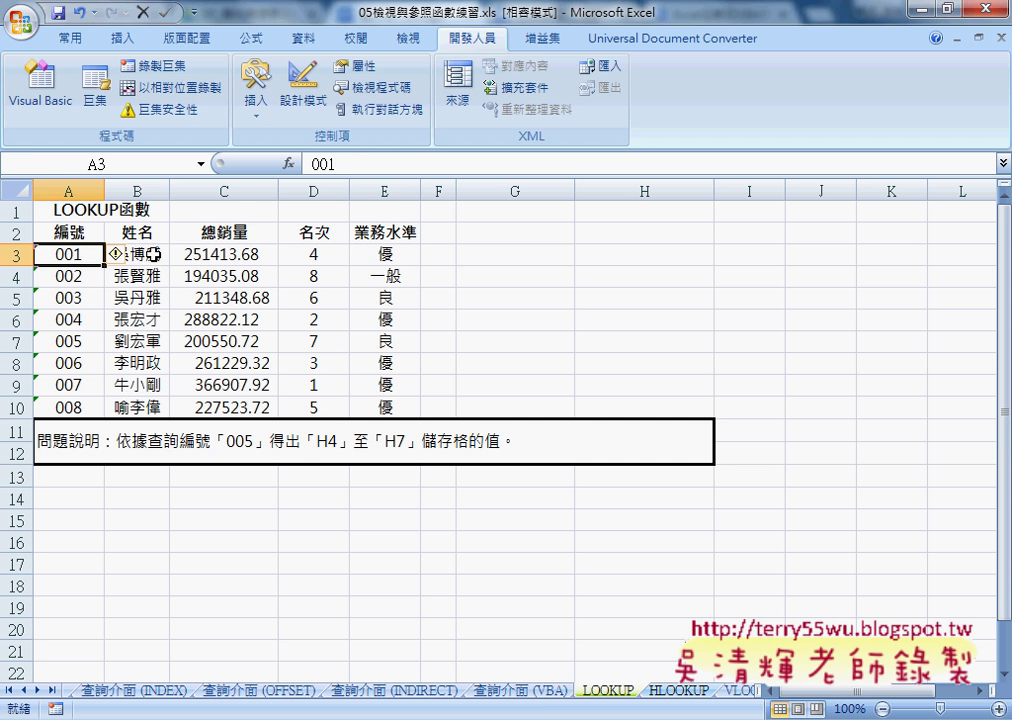
pyautogui.click(130, 255)
pyautogui.click(240, 255)
pyautogui.click(301, 256)
pyautogui.click(395, 257)
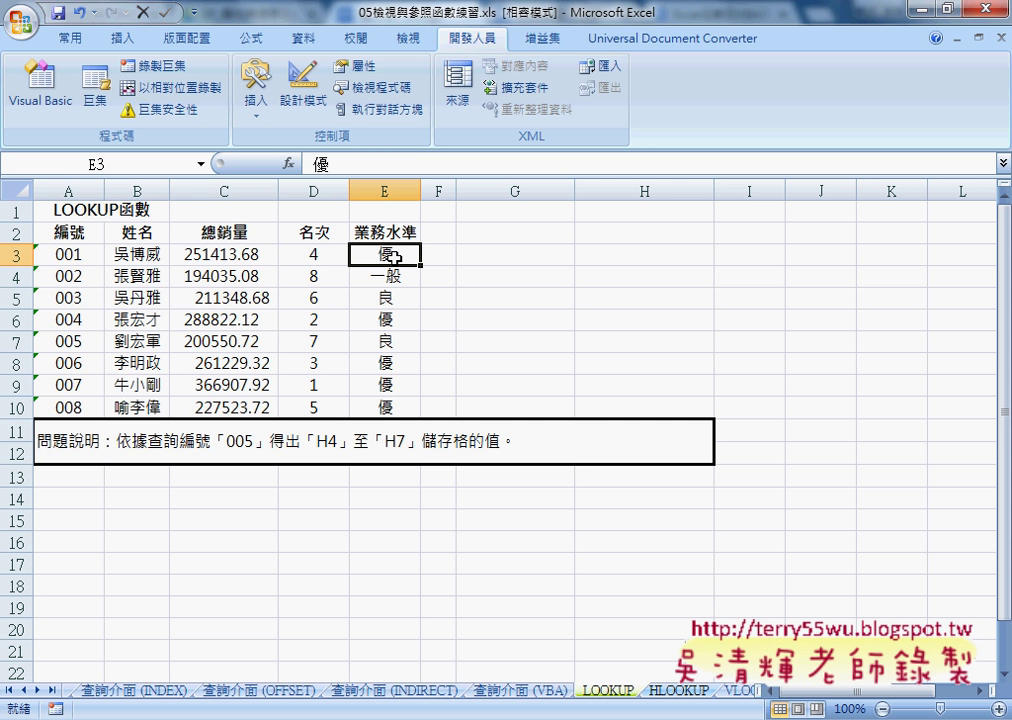
pyautogui.click(522, 690)
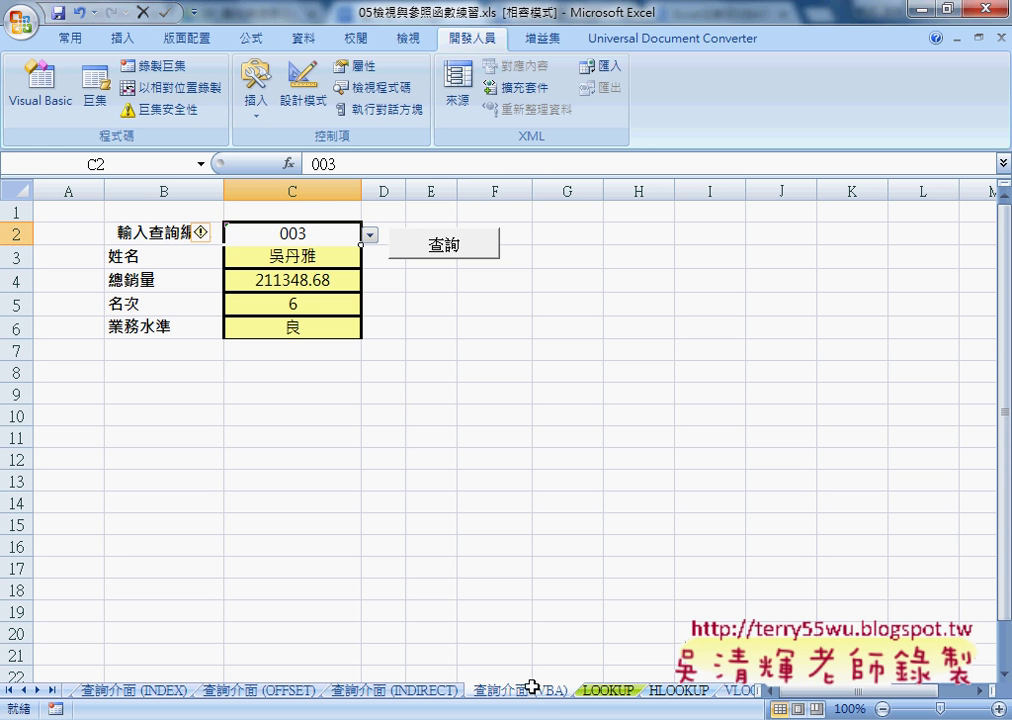
pyautogui.click(310, 257)
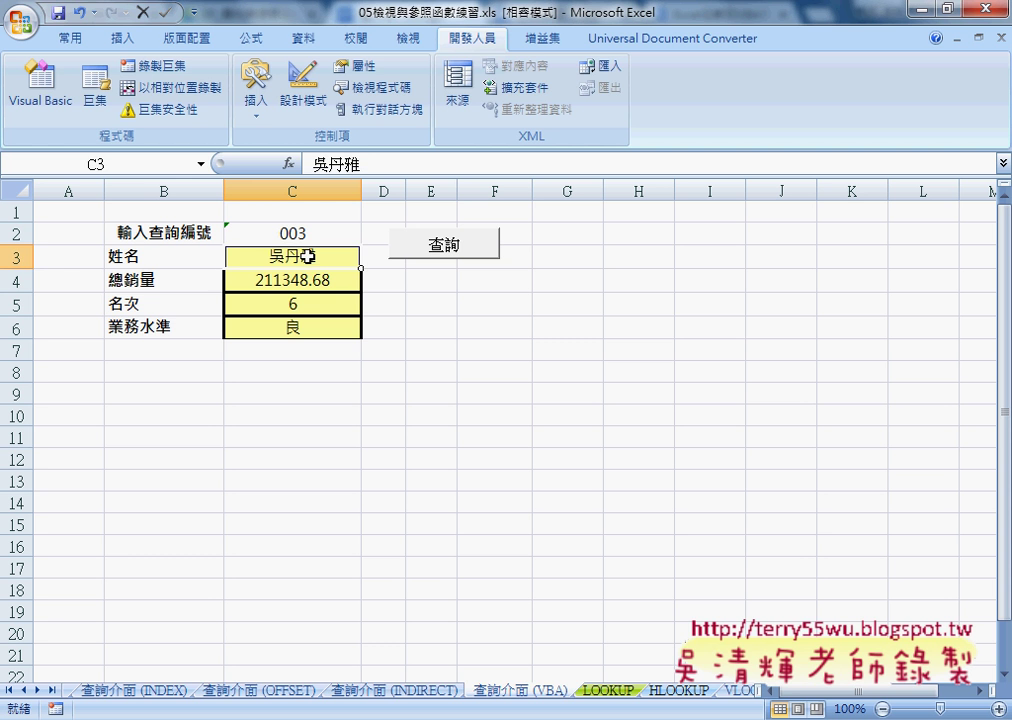
pyautogui.click(310, 280)
pyautogui.click(312, 308)
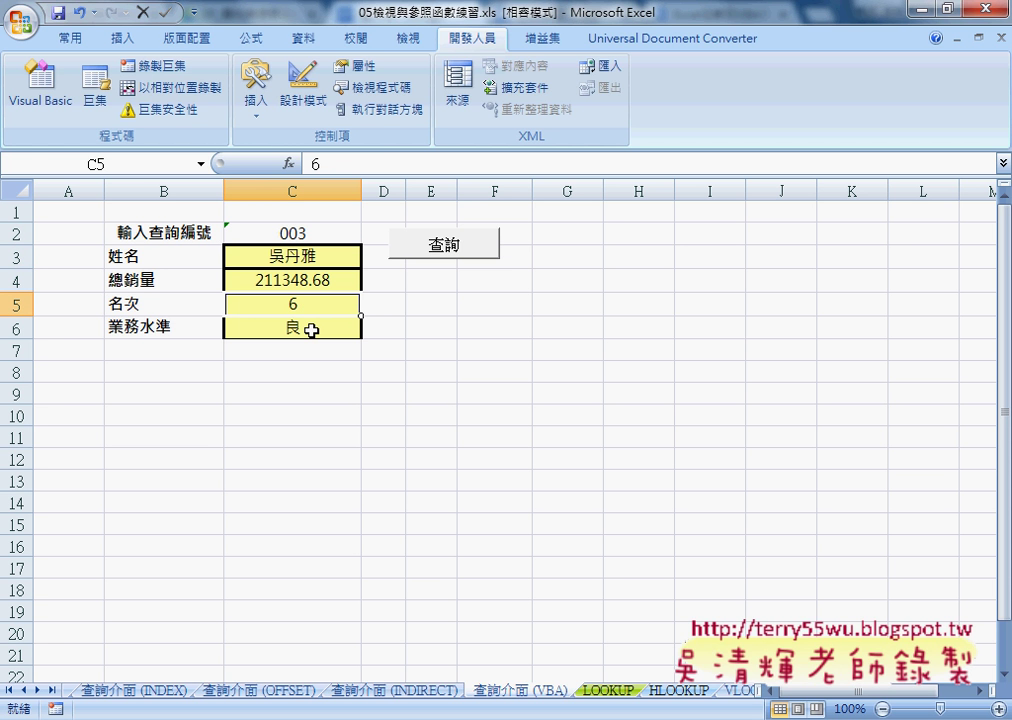
pyautogui.click(316, 258)
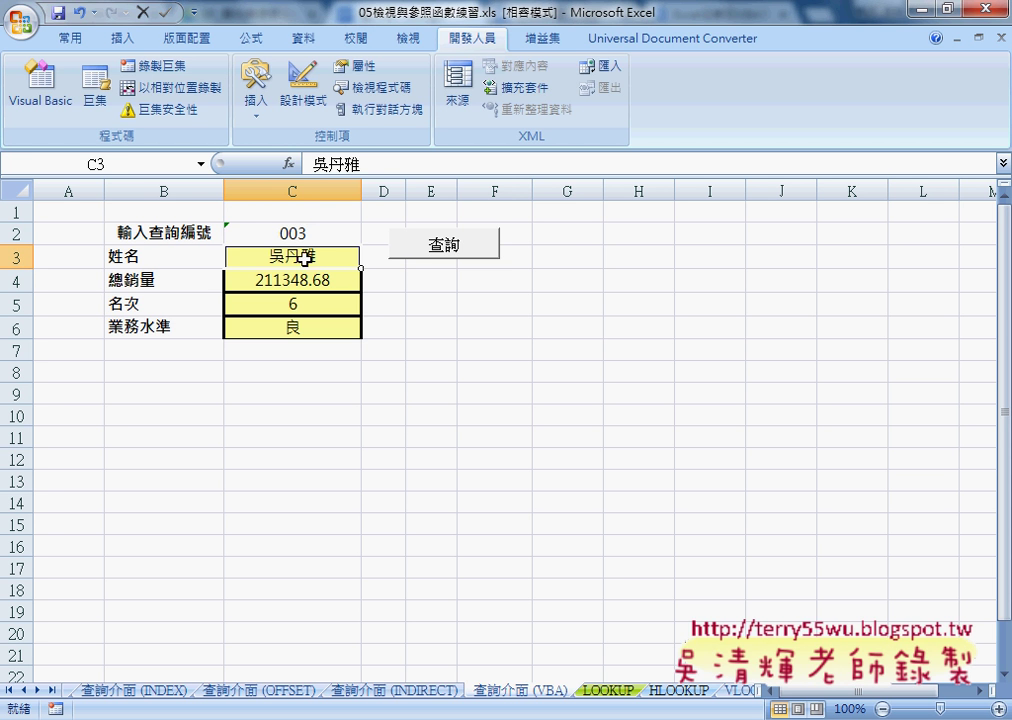
pyautogui.click(309, 329)
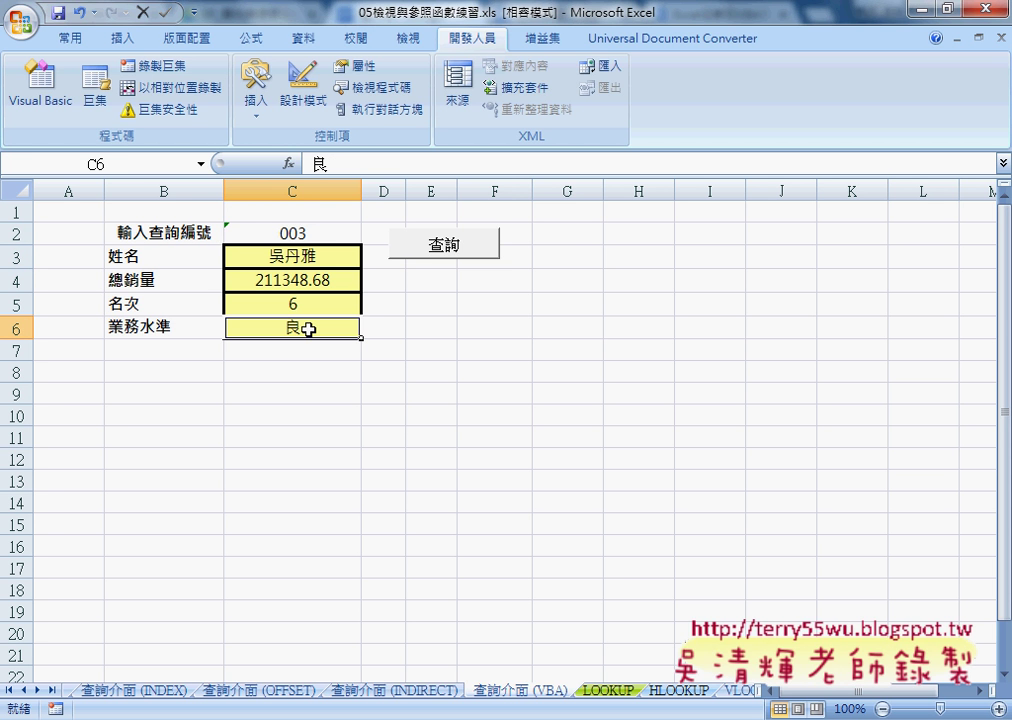
# Step: Open the 查詢 macro's code from the button and highlight Range("C2"), where it reads the lookup ID
pyautogui.rightClick(428, 240)
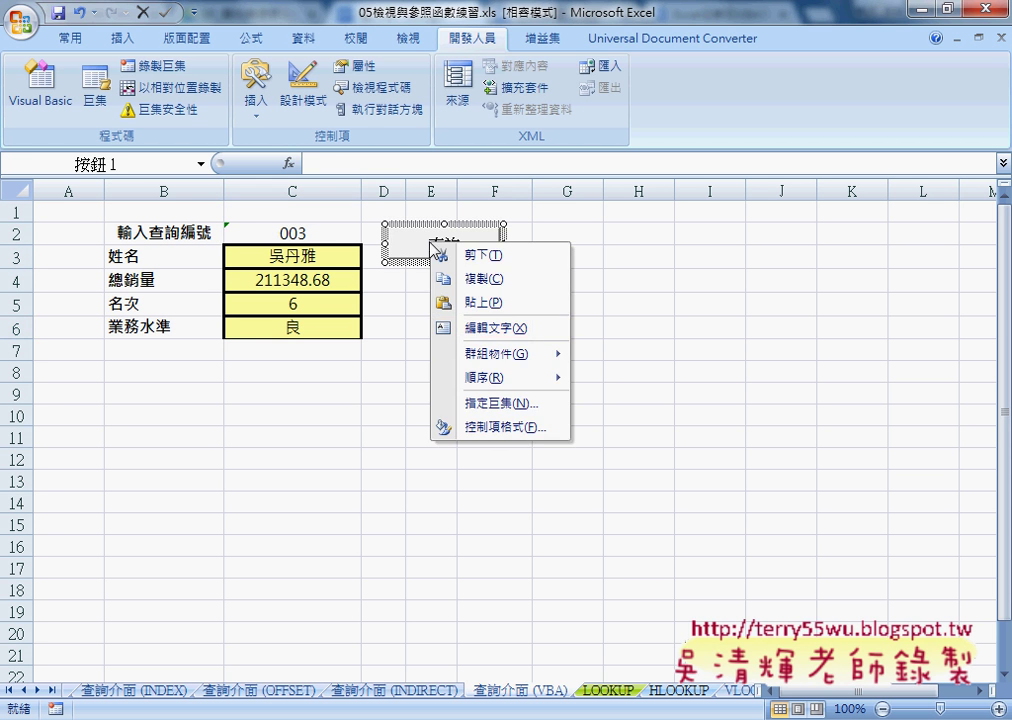
pyautogui.click(501, 409)
pyautogui.click(648, 280)
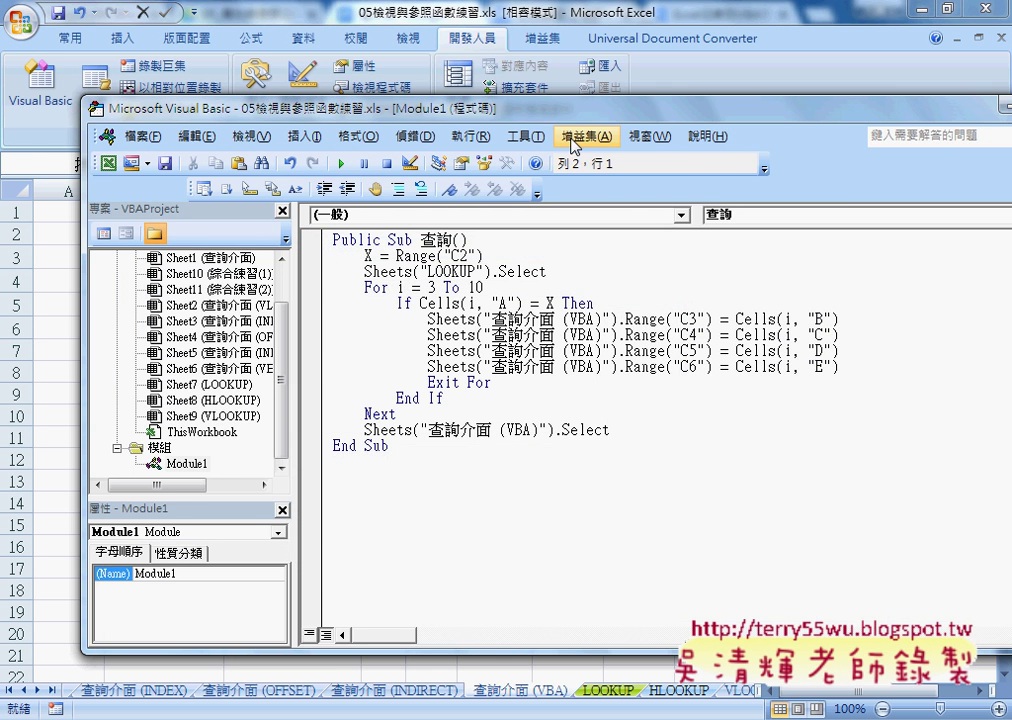
pyautogui.moveTo(578, 115); pyautogui.dragTo(660, 78)
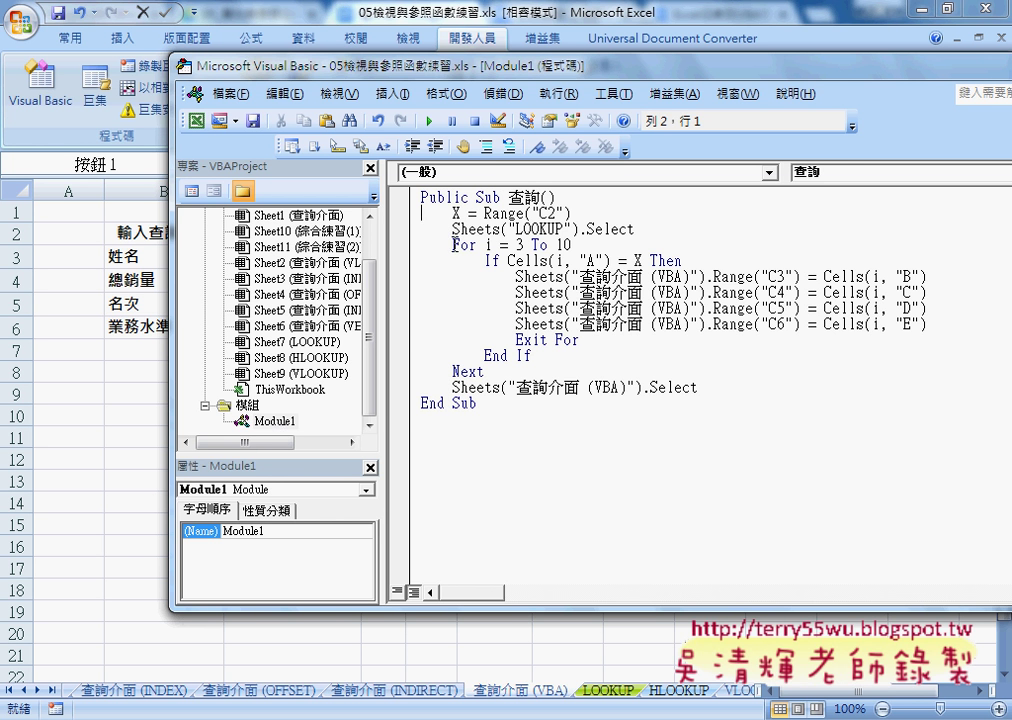
pyautogui.moveTo(482, 214); pyautogui.dragTo(583, 218)
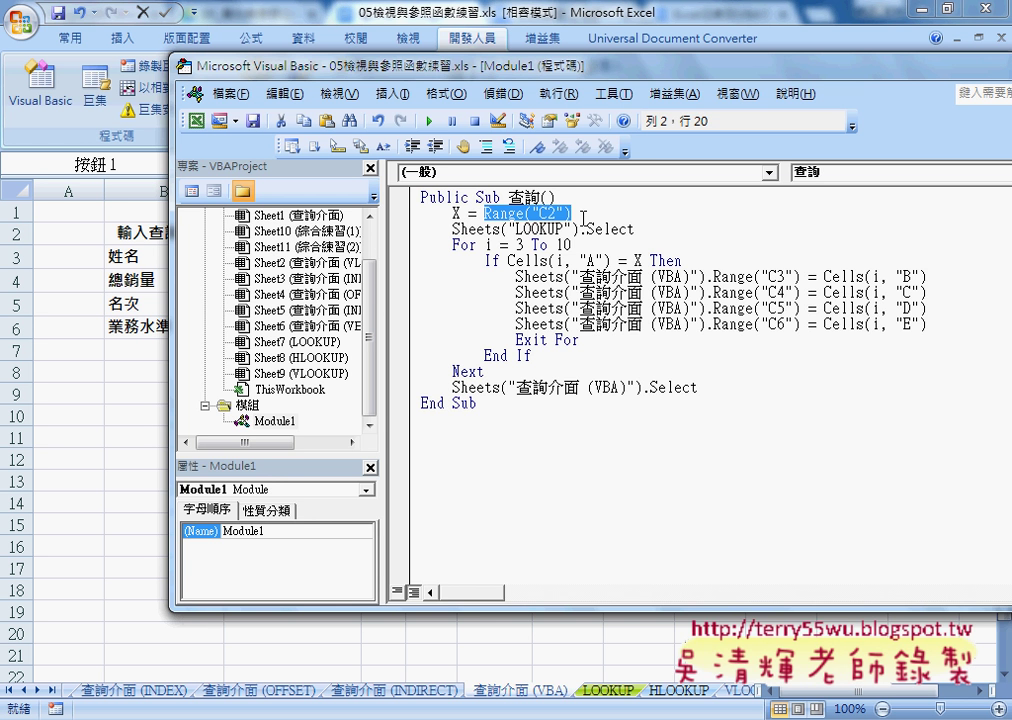
pyautogui.moveTo(450, 64); pyautogui.dragTo(590, 76)
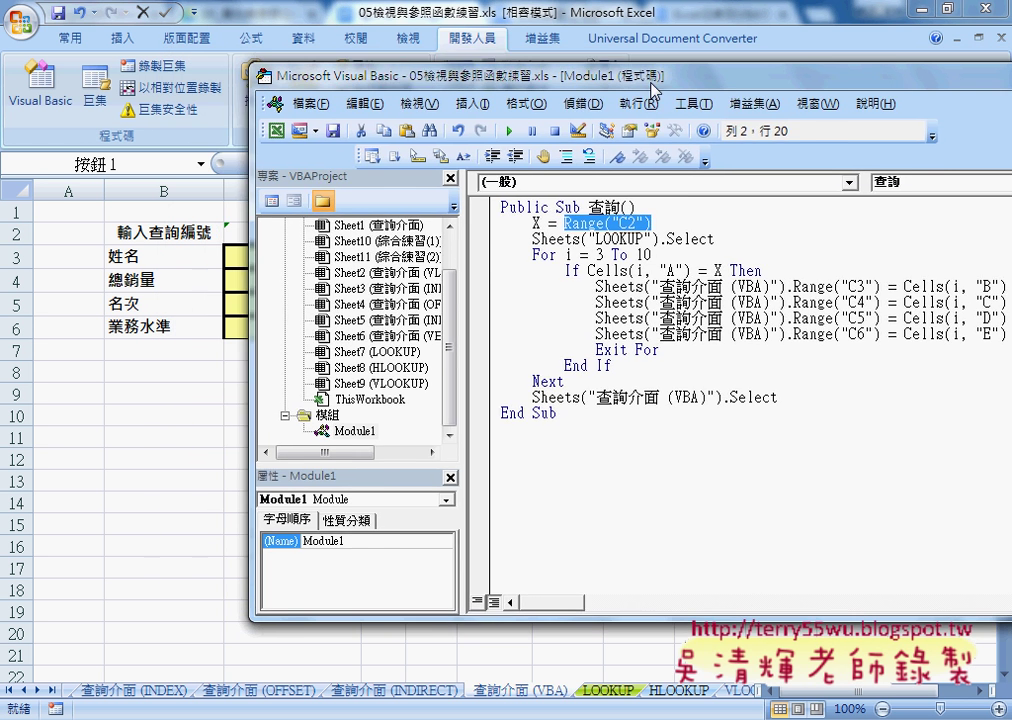
pyautogui.moveTo(710, 88); pyautogui.dragTo(751, 90)
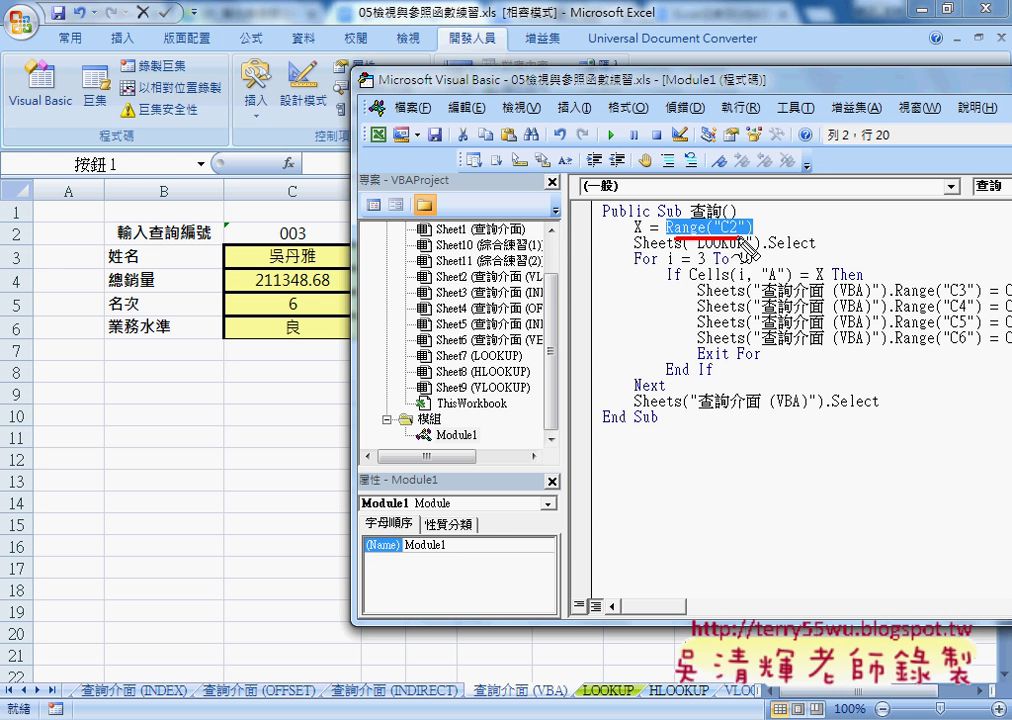
pyautogui.moveTo(682, 238); pyautogui.dragTo(752, 237)
pyautogui.moveTo(312, 224); pyautogui.dragTo(292, 220)
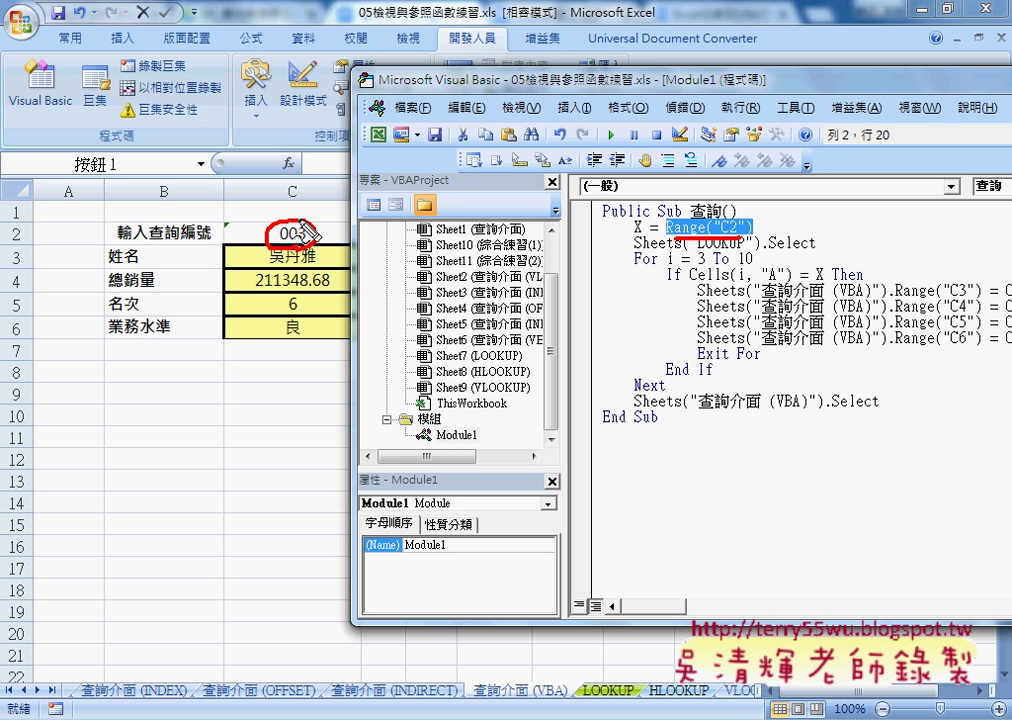
pyautogui.moveTo(300, 220); pyautogui.dragTo(632, 230)
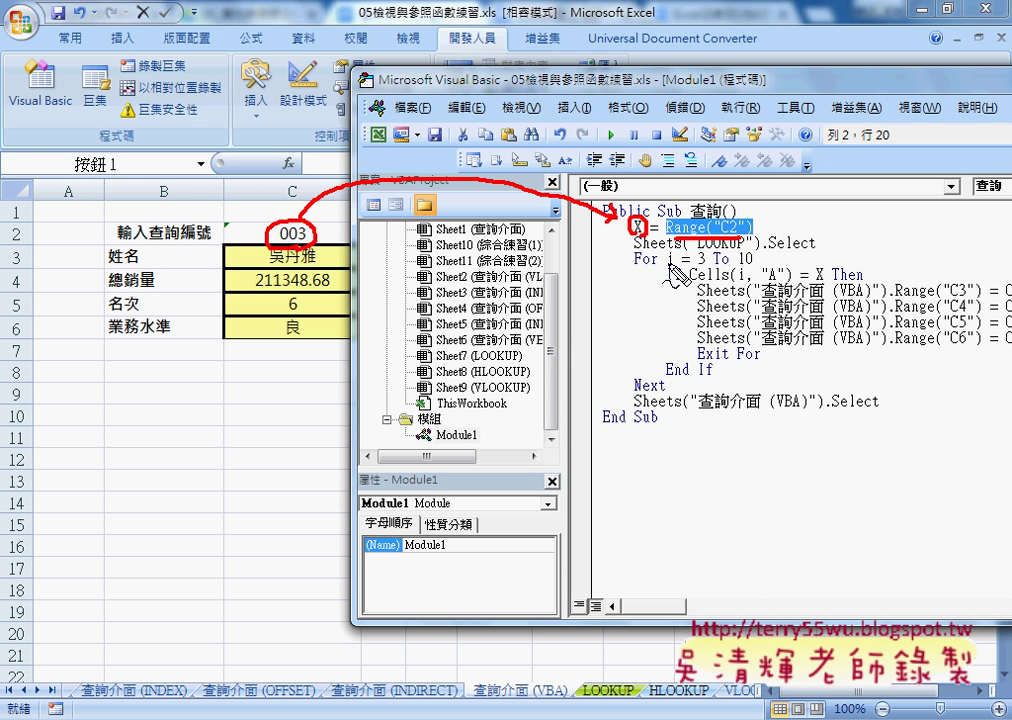
pyautogui.press('Escape')
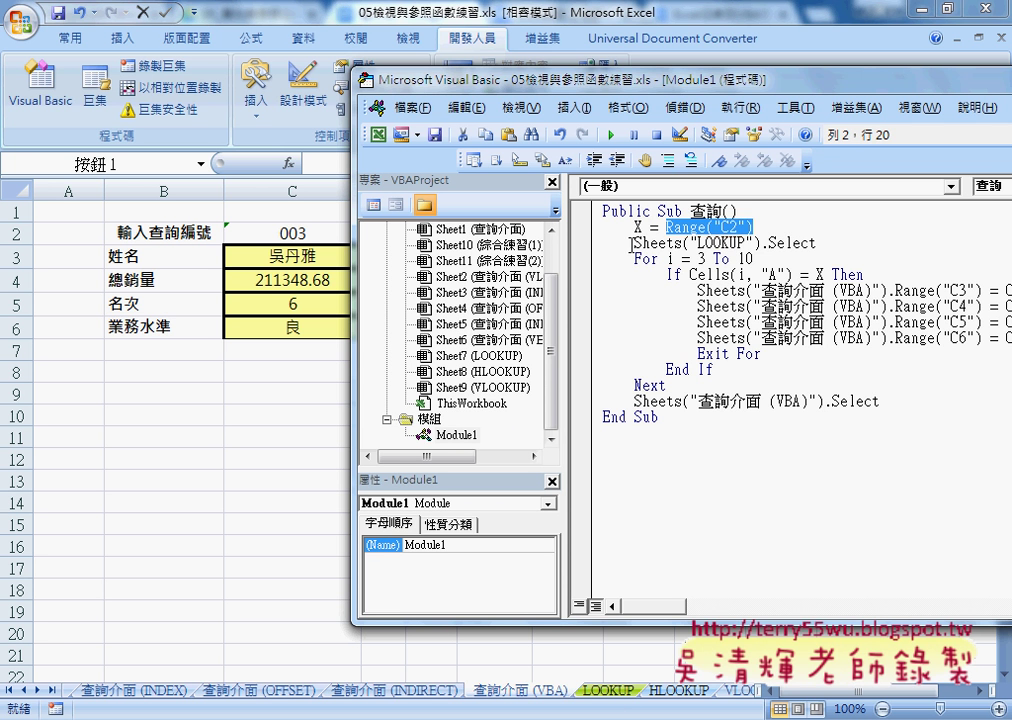
pyautogui.moveTo(634, 243); pyautogui.dragTo(763, 243)
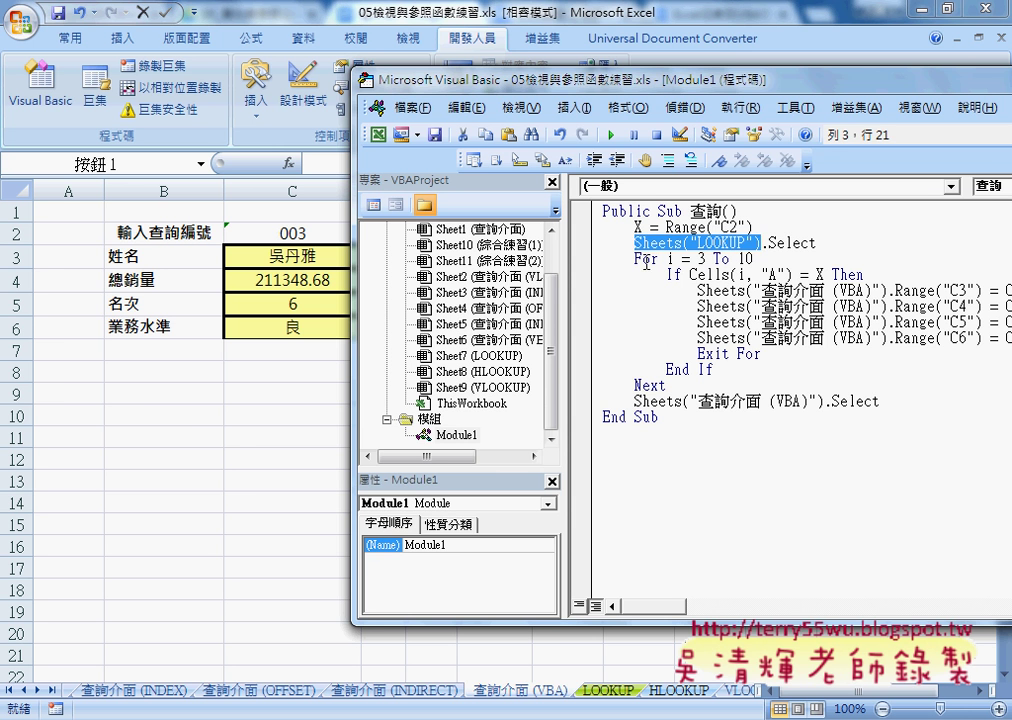
# Step: Show the LOOKUP sheet behind the code and highlight the line that selects the LOOKUP sheet
pyautogui.click(607, 690)
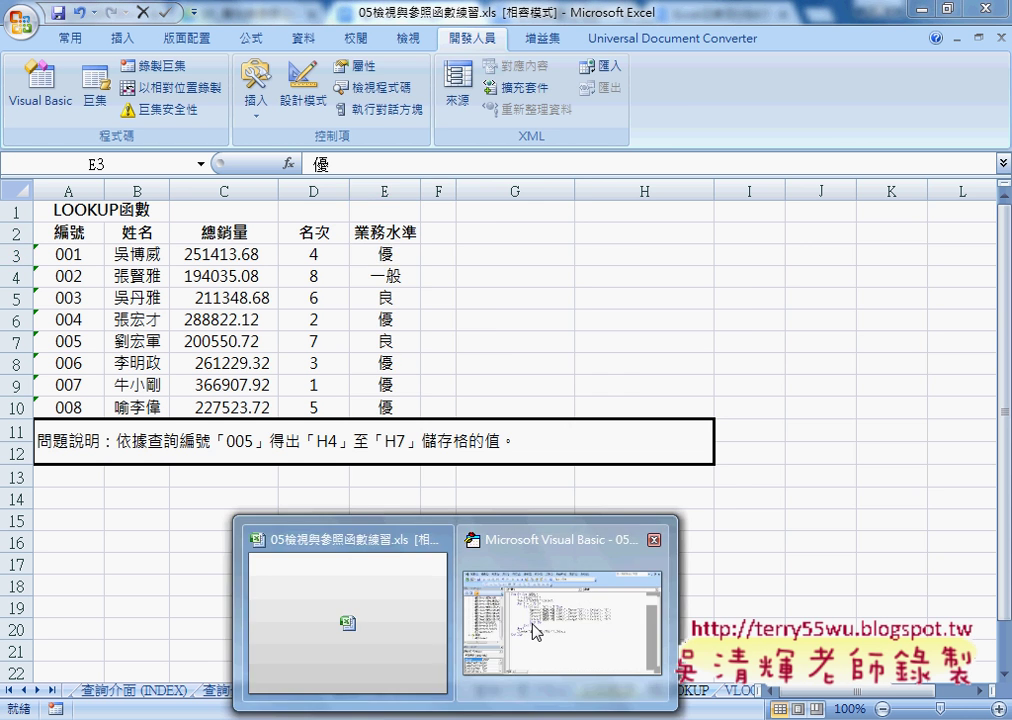
pyautogui.click(567, 580)
pyautogui.moveTo(495, 80); pyautogui.dragTo(566, 61)
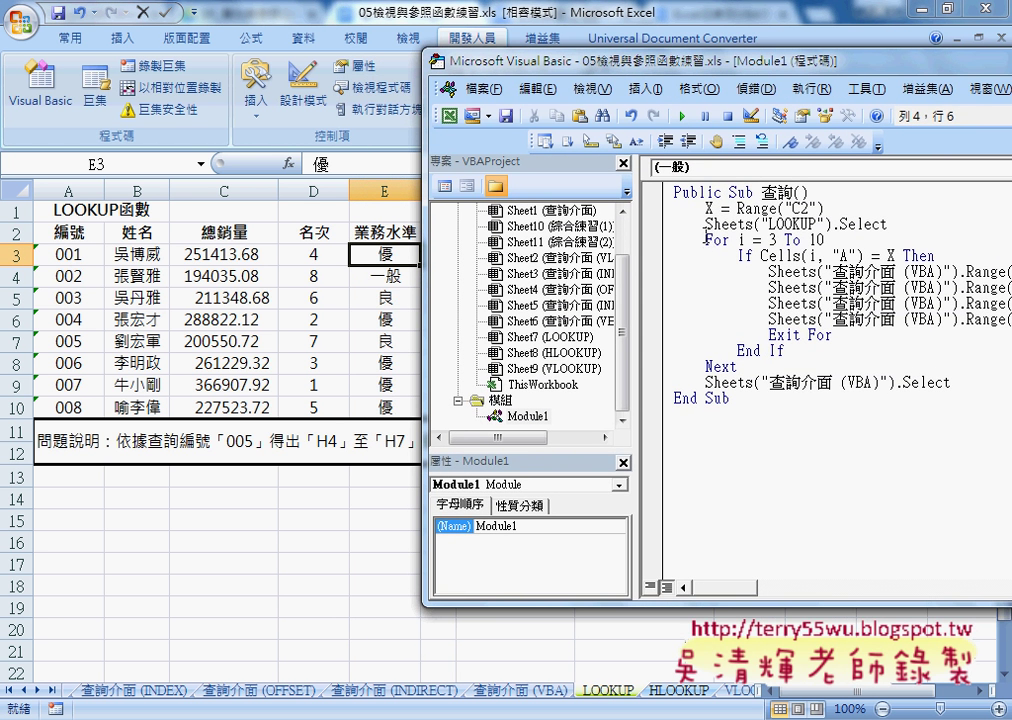
pyautogui.moveTo(888, 224)
pyautogui.mouseDown()
pyautogui.moveTo(659, 222)
pyautogui.moveTo(658, 210)
pyautogui.mouseUp()
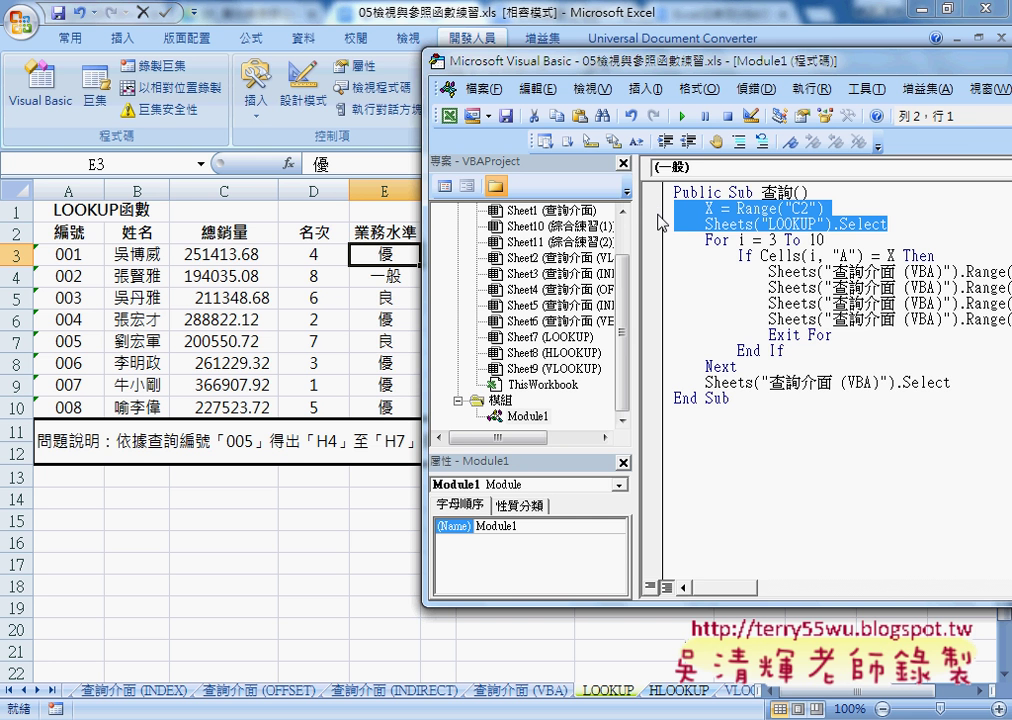
pyautogui.moveTo(637, 217); pyautogui.dragTo(581, 217)
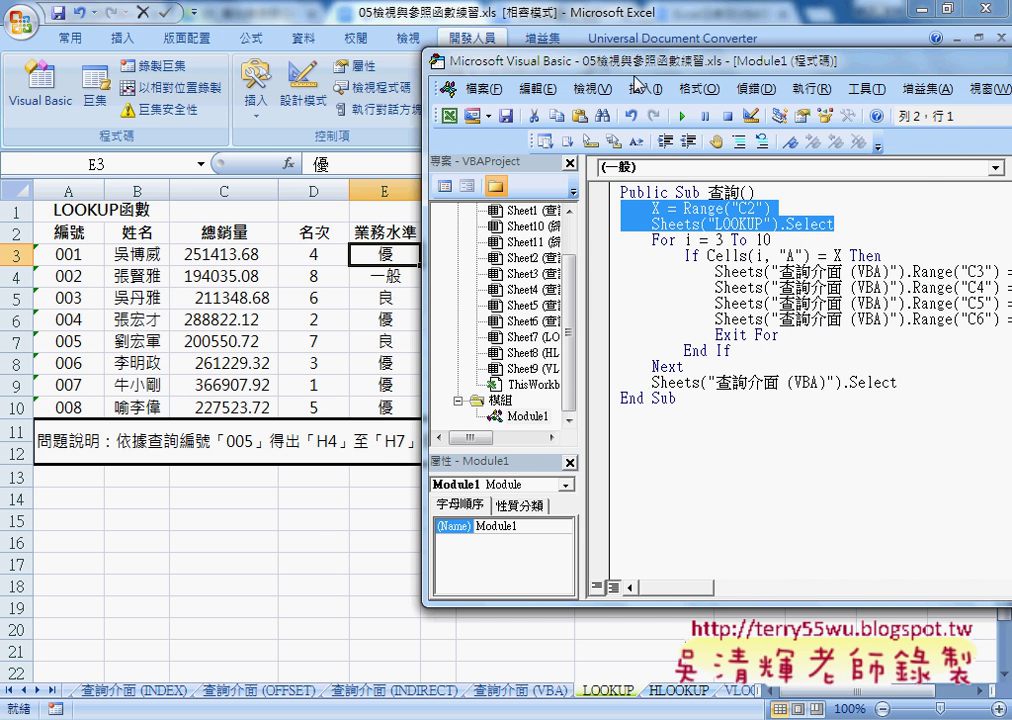
pyautogui.moveTo(636, 70); pyautogui.dragTo(545, 70)
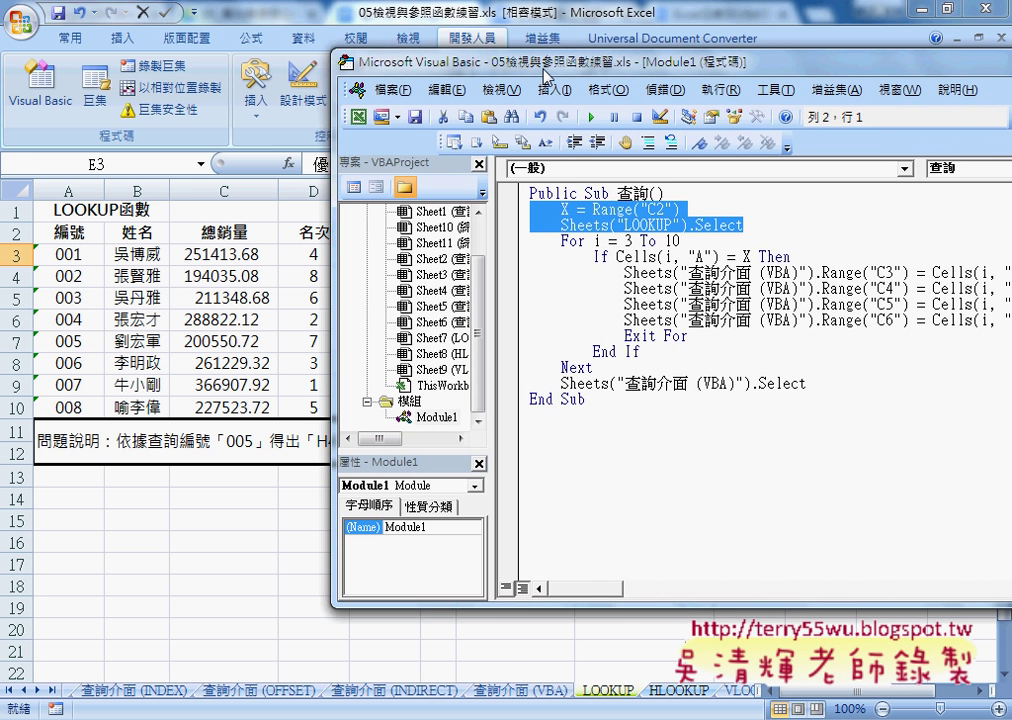
# Step: Highlight the counter i, start row 3 and end row 10 in the For line
pyautogui.doubleClick(597, 241)
pyautogui.doubleClick(629, 241)
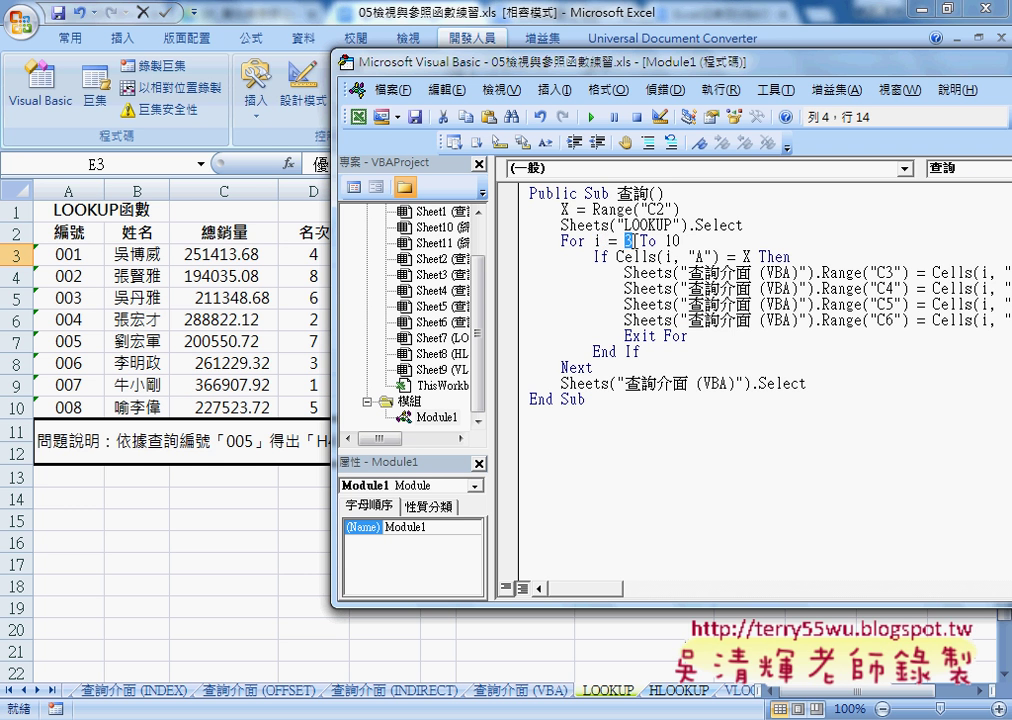
pyautogui.doubleClick(672, 241)
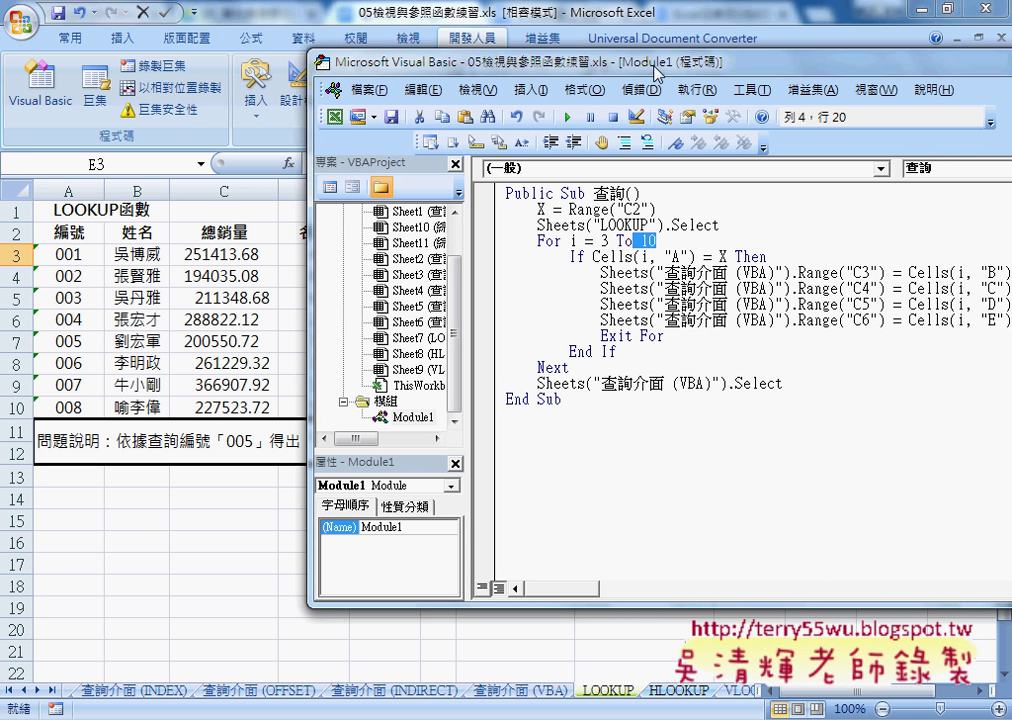
pyautogui.moveTo(678, 73); pyautogui.dragTo(598, 77)
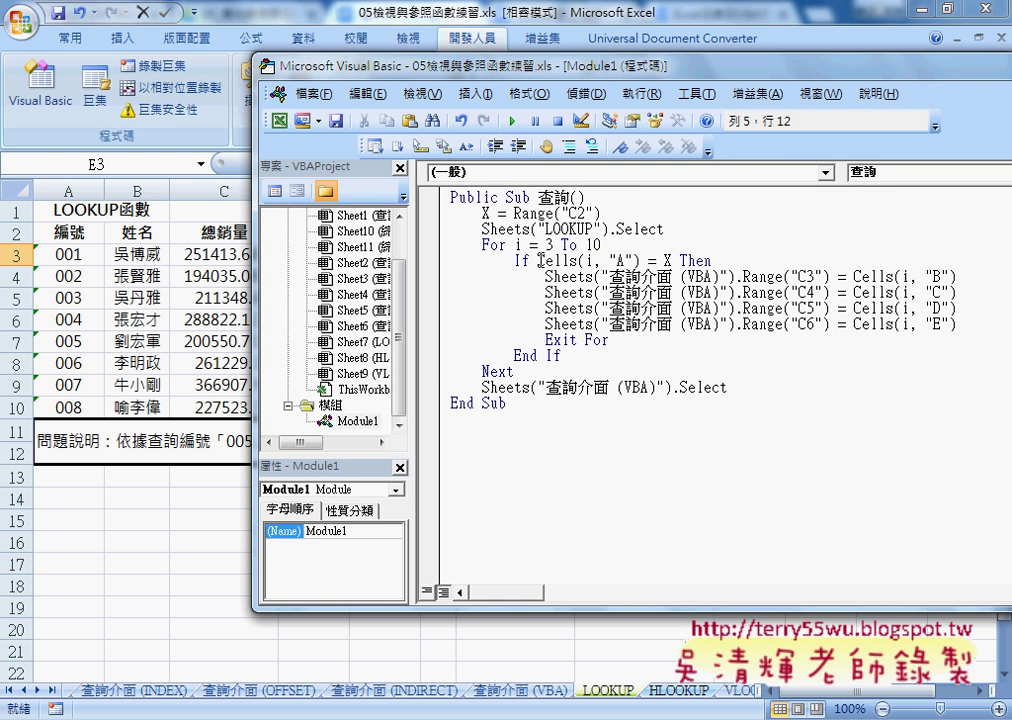
pyautogui.moveTo(539, 260); pyautogui.dragTo(640, 260)
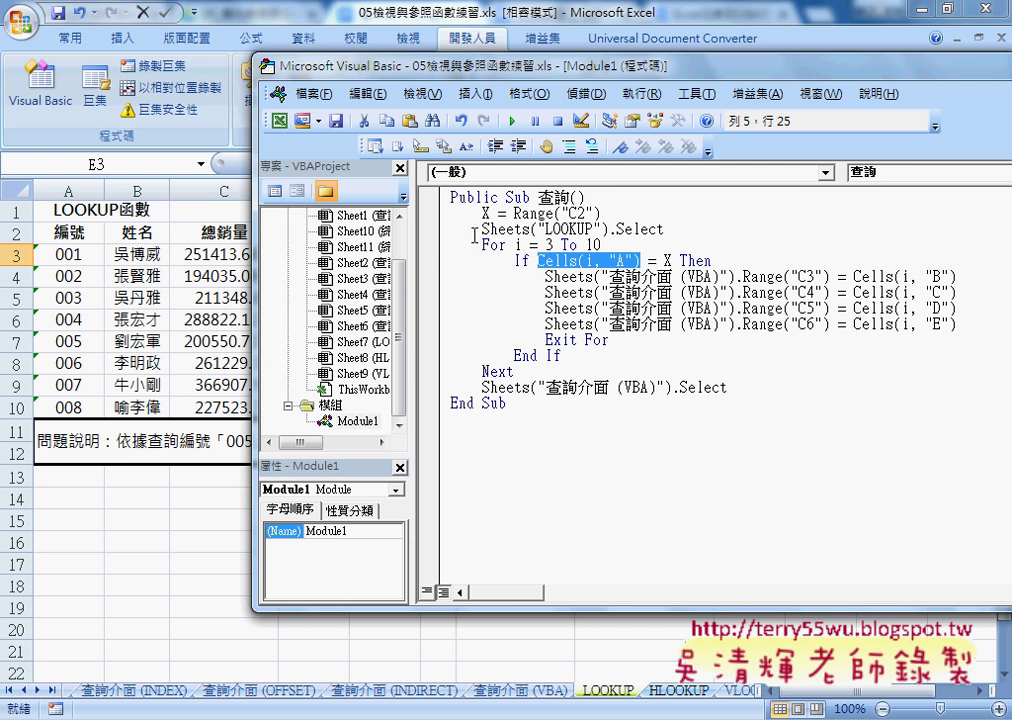
pyautogui.doubleClick(668, 260)
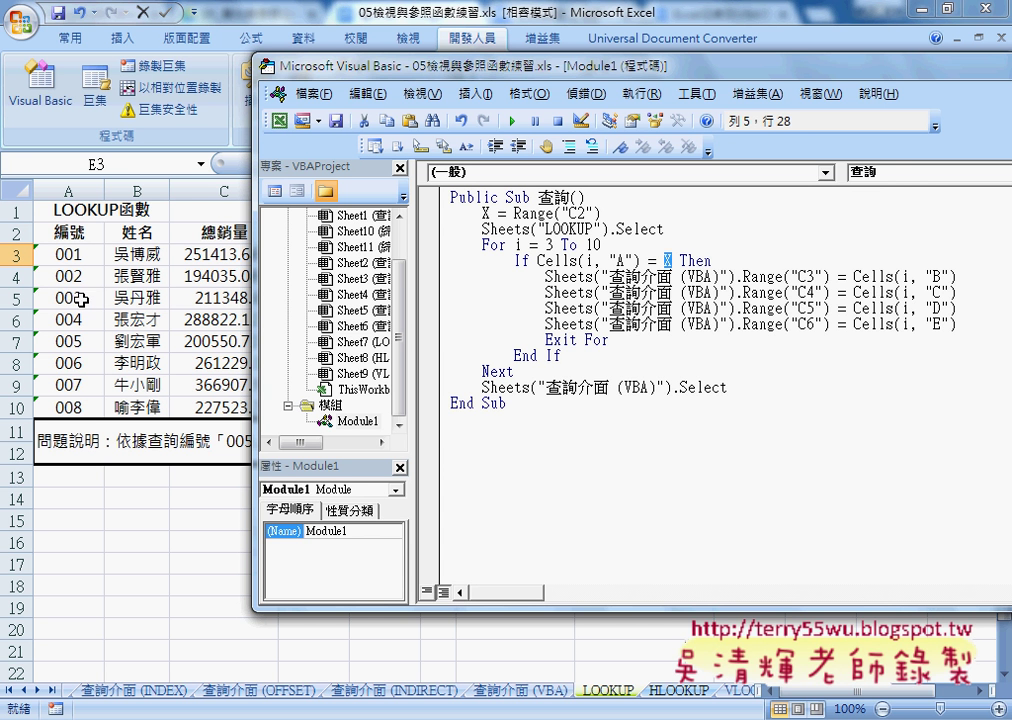
pyautogui.doubleClick(904, 276)
pyautogui.doubleClick(904, 292)
pyautogui.doubleClick(904, 308)
pyautogui.moveTo(254, 190)
pyautogui.mouseDown()
pyautogui.moveTo(440, 190)
pyautogui.moveTo(250, 190)
pyautogui.mouseUp()
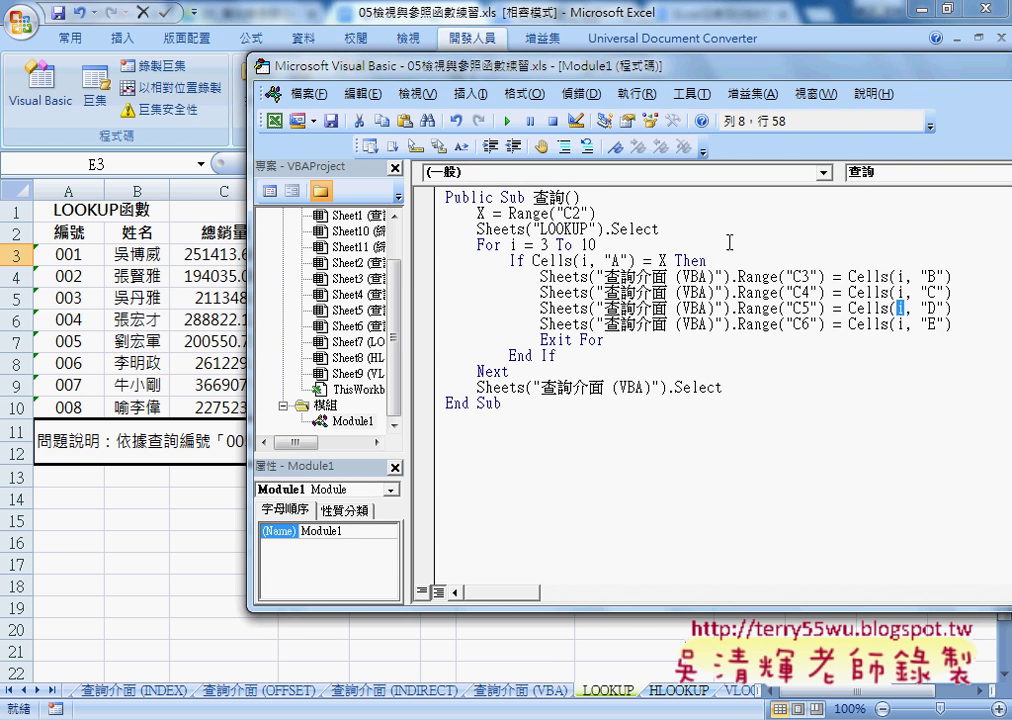
pyautogui.moveTo(953, 323); pyautogui.dragTo(848, 323)
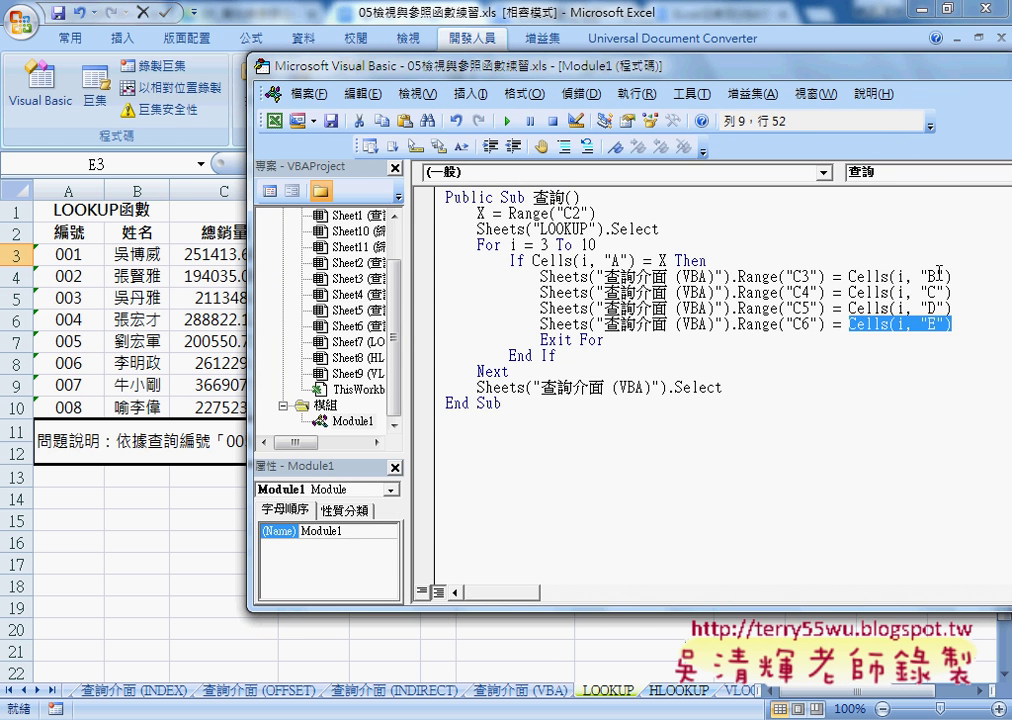
pyautogui.click(957, 279)
pyautogui.moveTo(957, 279); pyautogui.dragTo(849, 279)
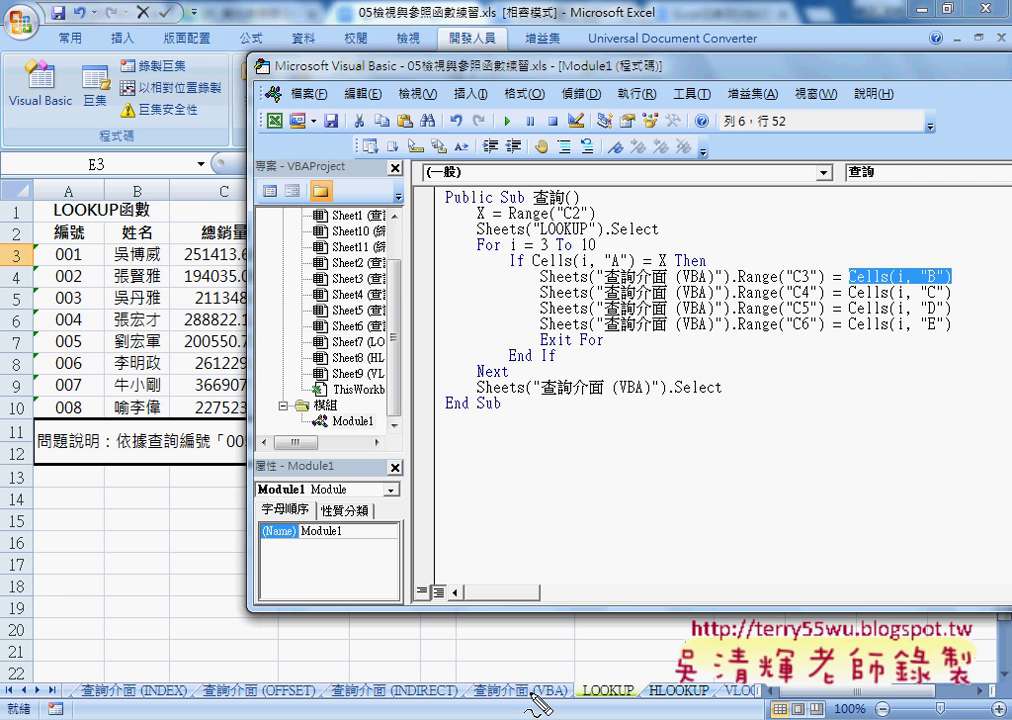
pyautogui.moveTo(540, 707); pyautogui.dragTo(578, 700)
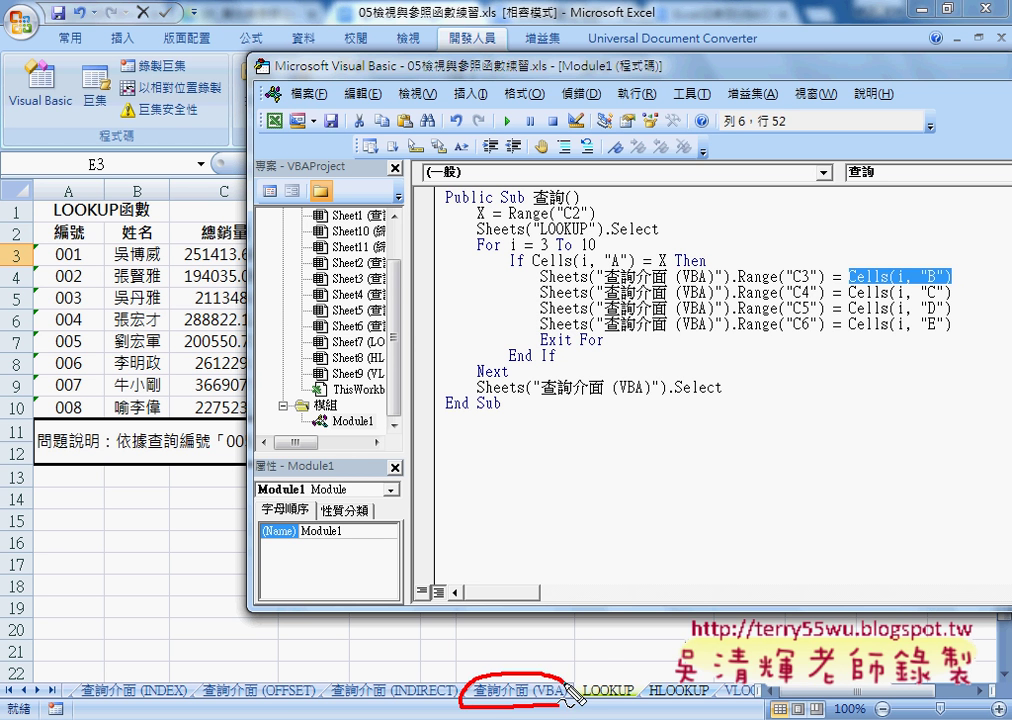
pyautogui.moveTo(550, 655)
pyautogui.mouseDown()
pyautogui.moveTo(542, 680)
pyautogui.moveTo(583, 650)
pyautogui.moveTo(618, 684)
pyautogui.mouseUp()
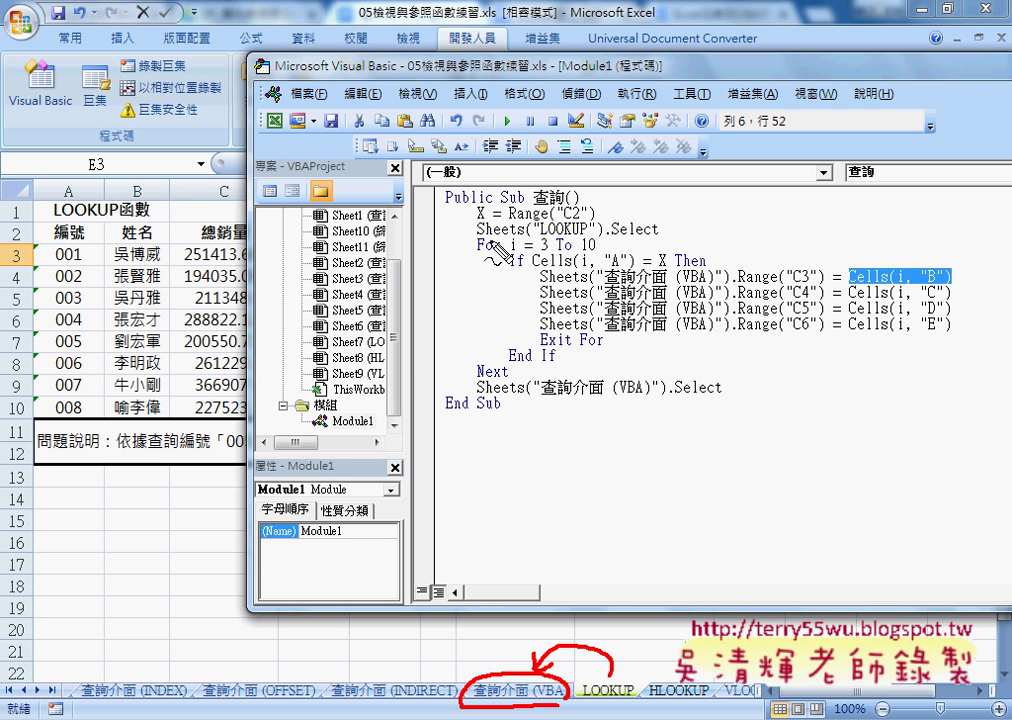
pyautogui.moveTo(488, 241); pyautogui.dragTo(638, 238)
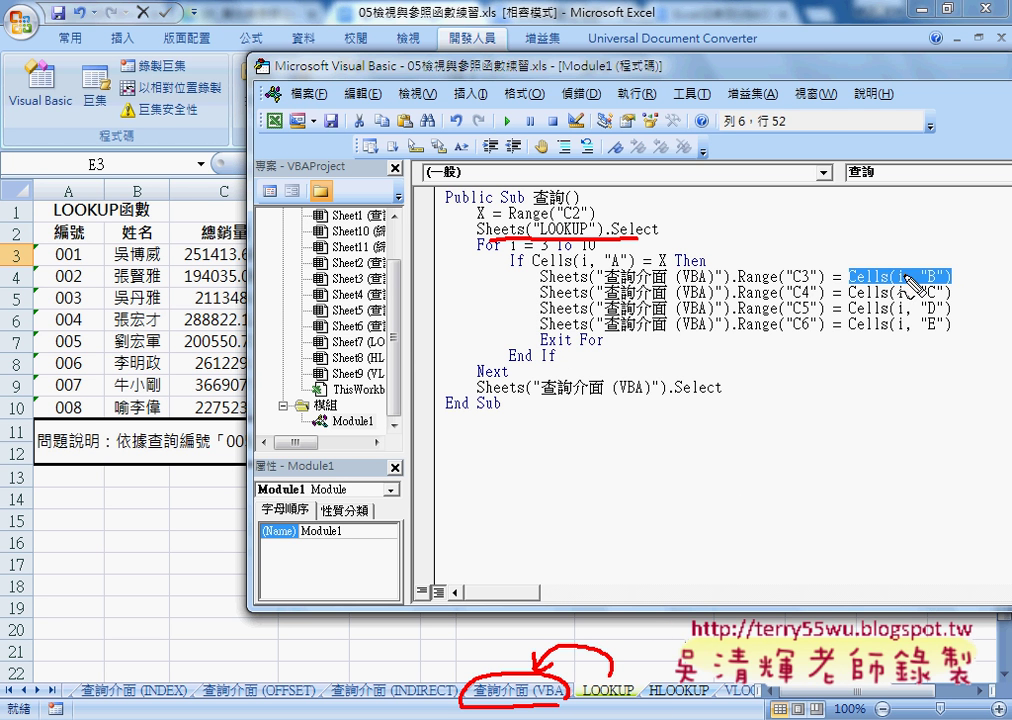
pyautogui.moveTo(902, 272)
pyautogui.mouseDown()
pyautogui.moveTo(845, 238)
pyautogui.moveTo(765, 258)
pyautogui.mouseUp()
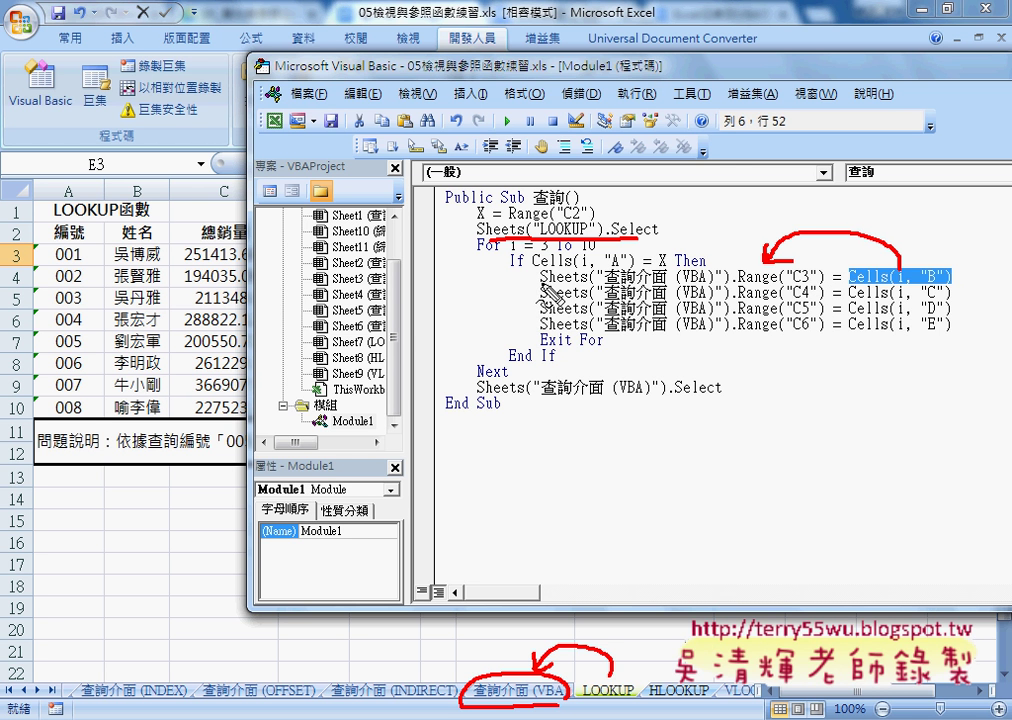
pyautogui.moveTo(540, 283); pyautogui.dragTo(733, 288)
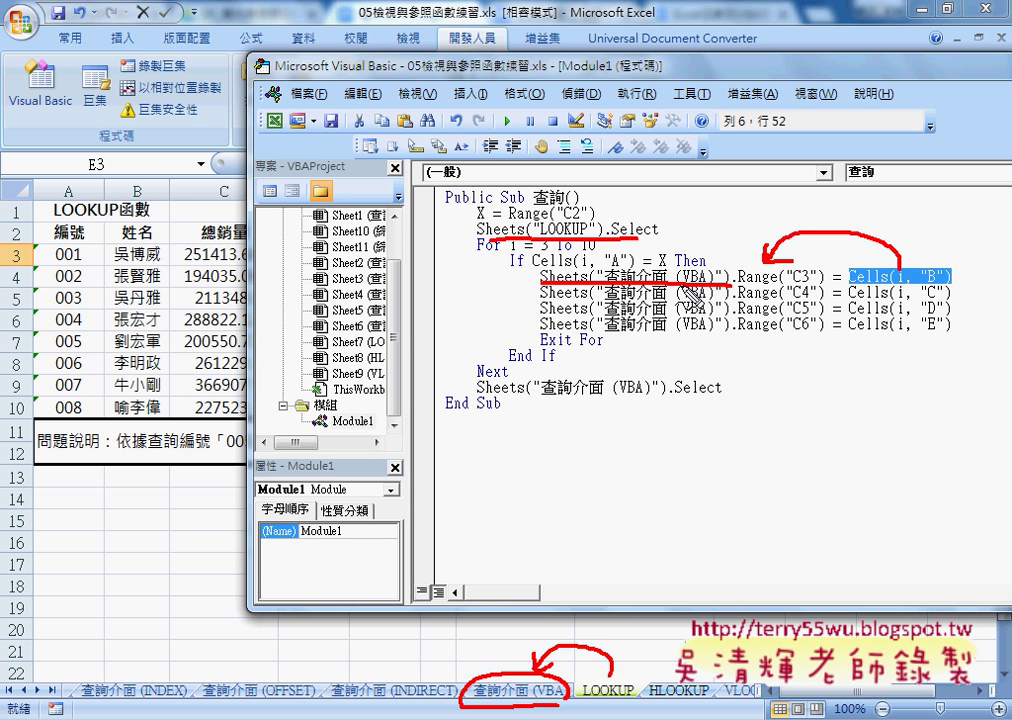
pyautogui.press('Escape')
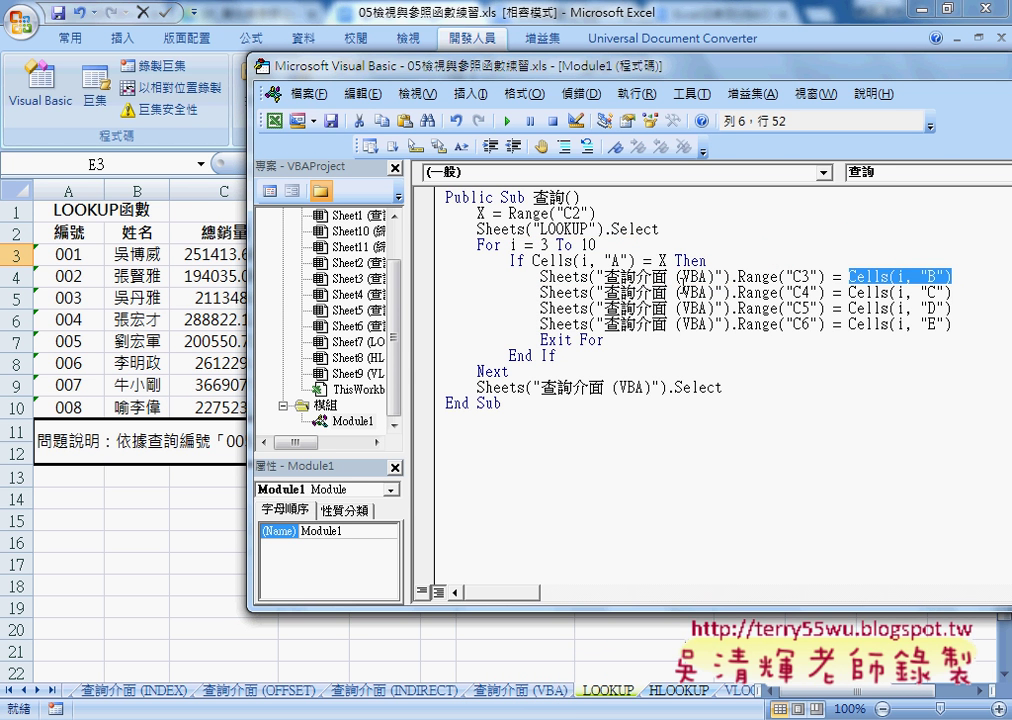
# Step: Switch to the 查詢介面 (VBA) sheet, then return to the macro code
pyautogui.click(672, 277)
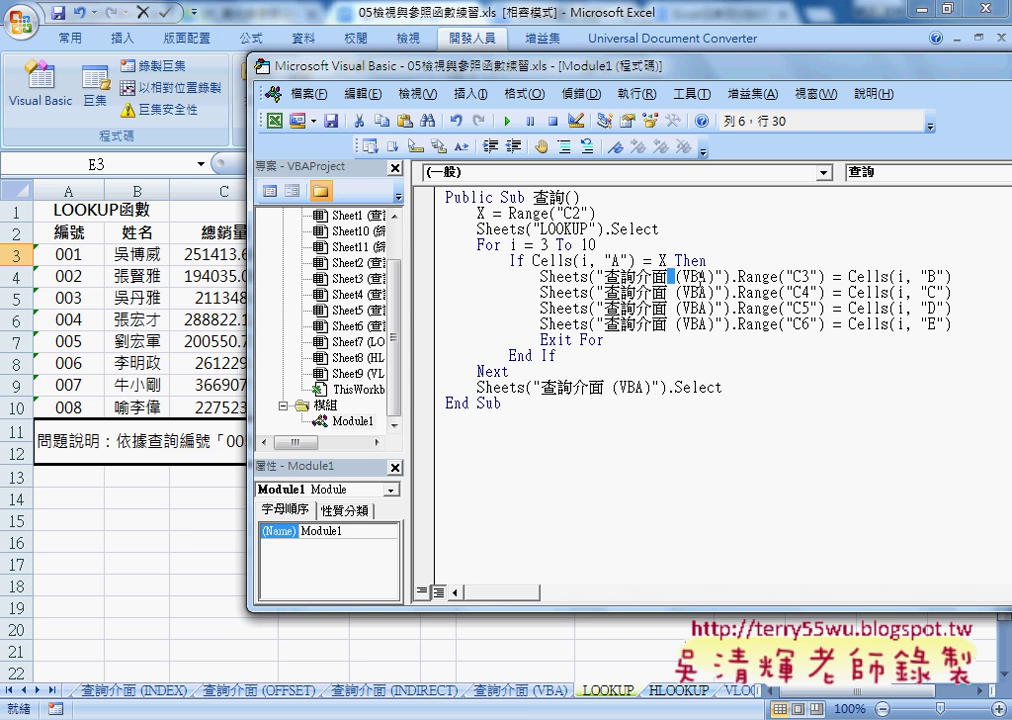
pyautogui.click(524, 692)
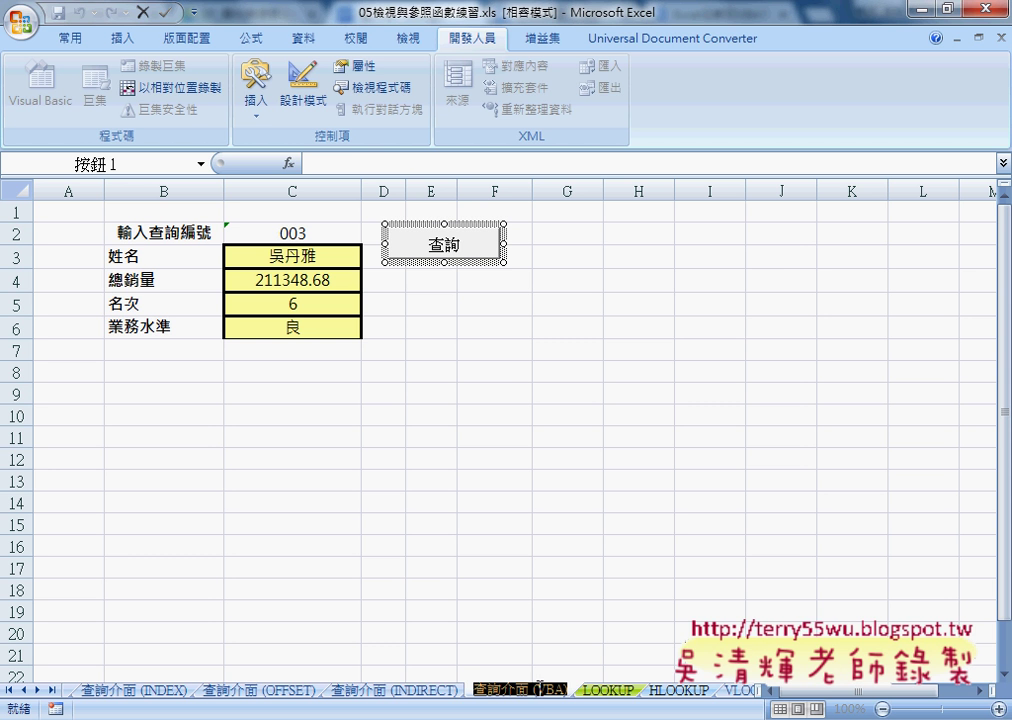
pyautogui.click(455, 719)
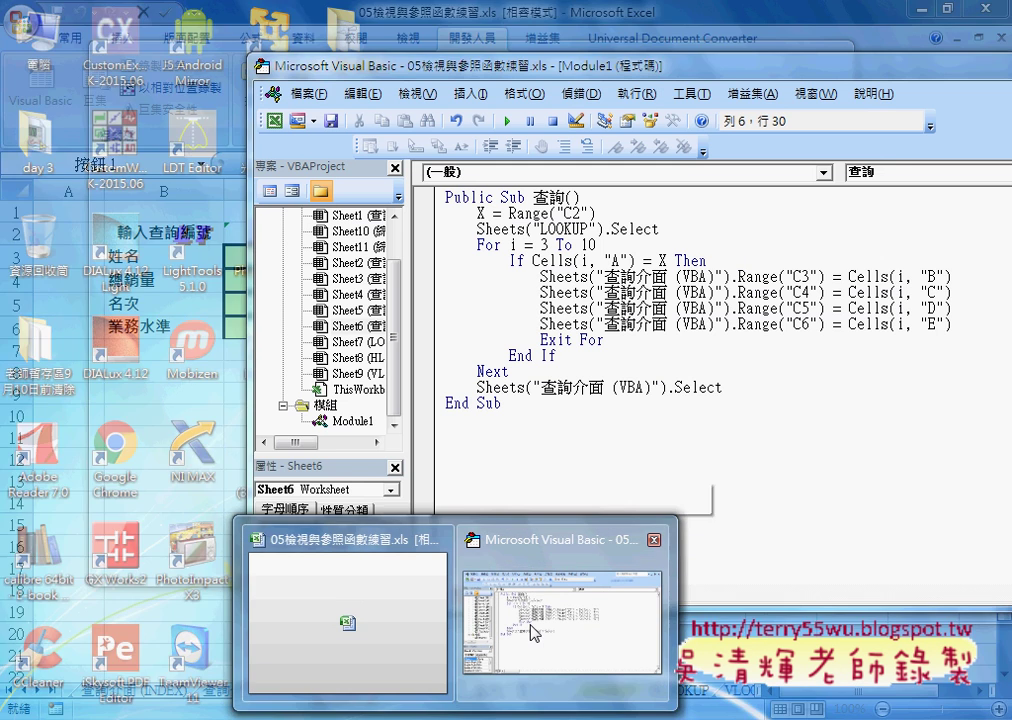
pyautogui.click(524, 627)
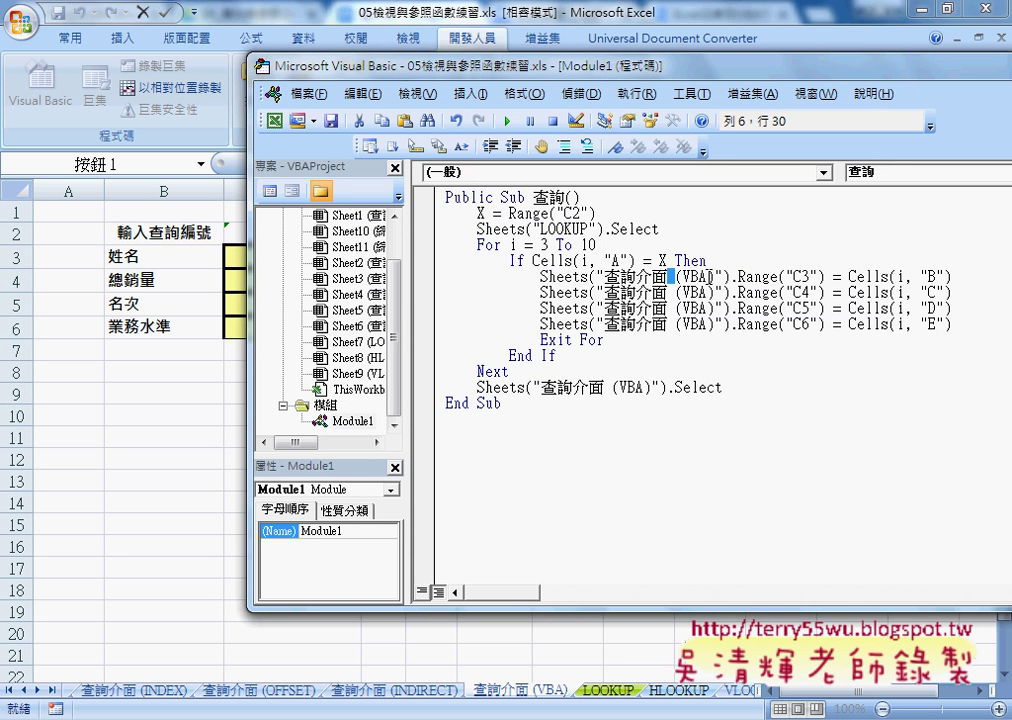
# Step: Paste the sheet name 查詢介面 (VBA) below End Sub, inspect its space, then remove it
pyautogui.click(624, 456)
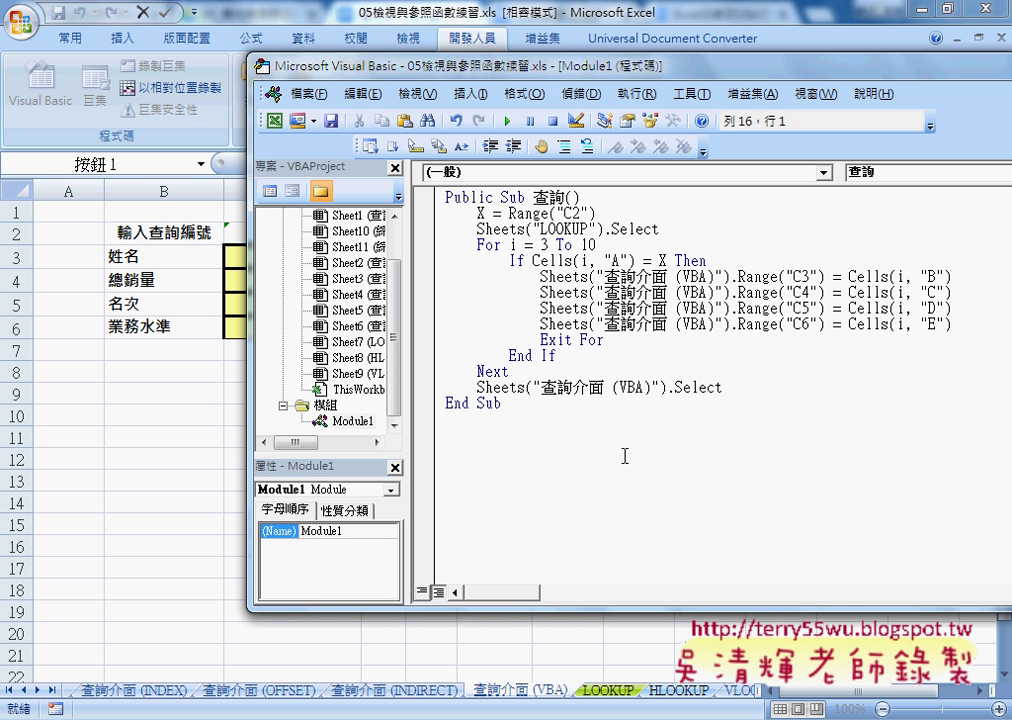
pyautogui.write('查詢介面 (VBA)')
pyautogui.press('Left')
pyautogui.press('Left')
pyautogui.press('Left')
pyautogui.hotkey('shift', 'Left')
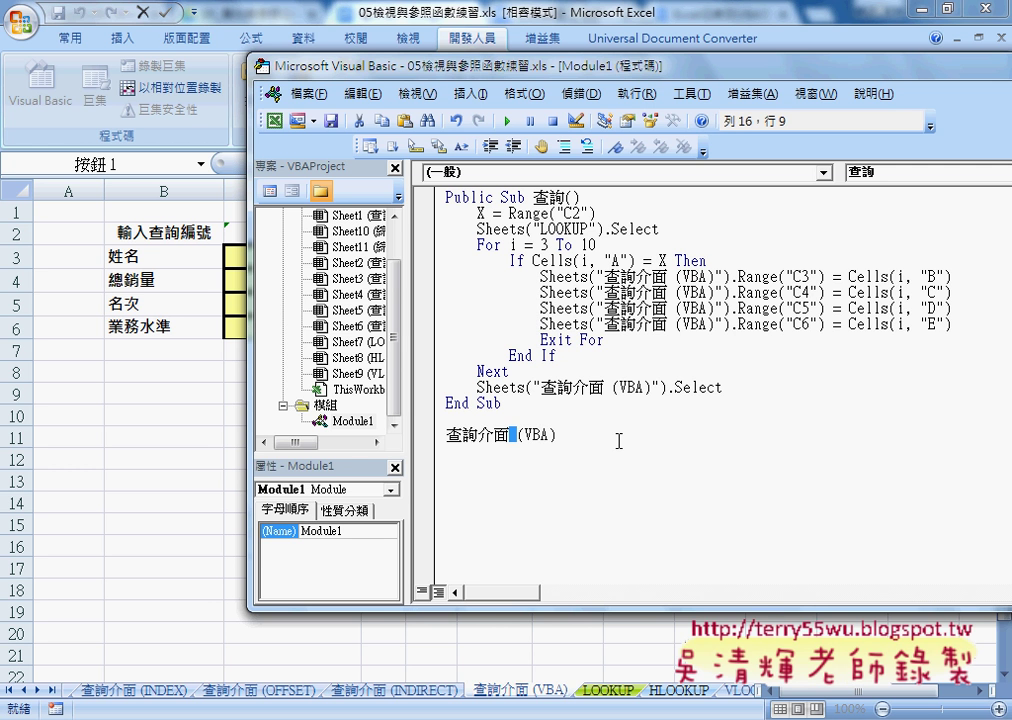
pyautogui.press('Delete')
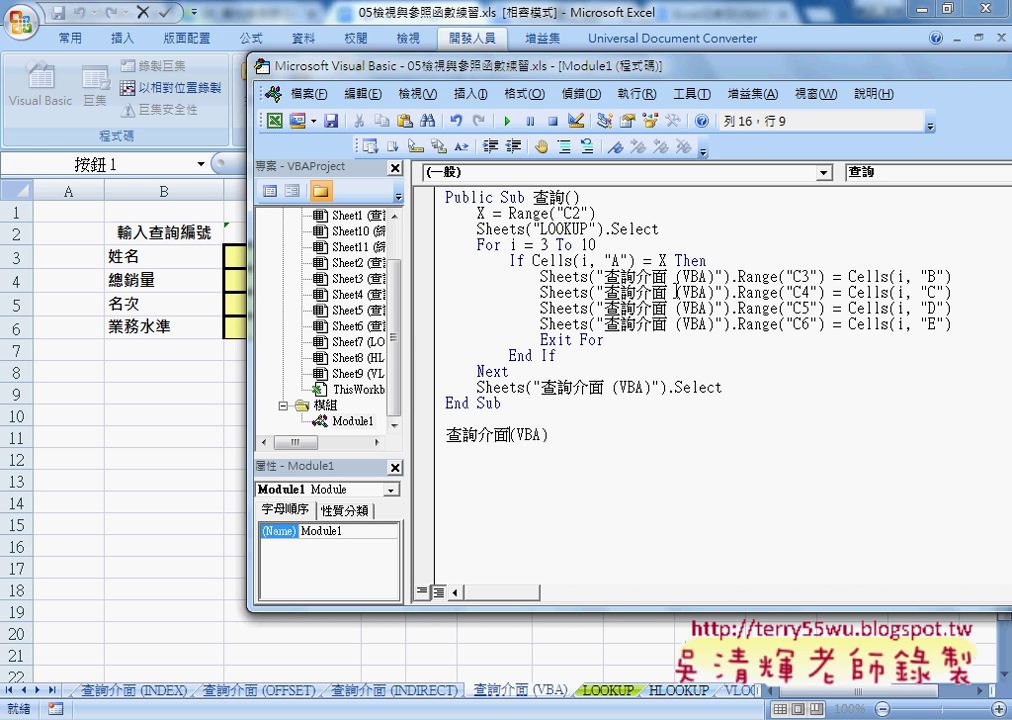
pyautogui.click(555, 436)
pyautogui.moveTo(555, 436); pyautogui.dragTo(430, 450)
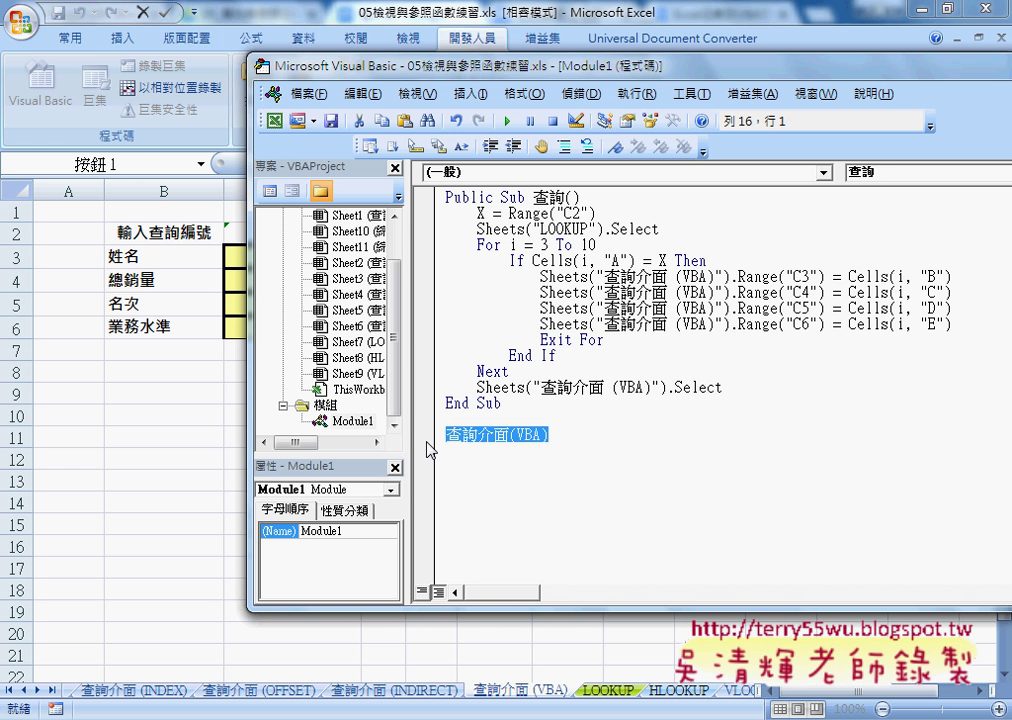
pyautogui.hotkey('ctrl', 'x')
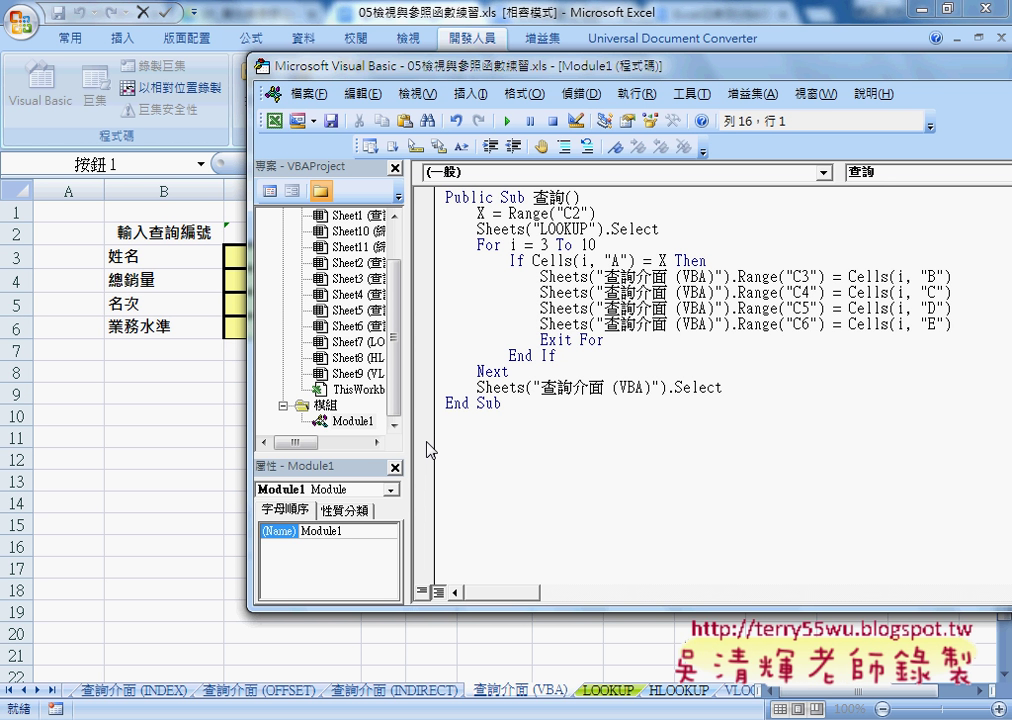
pyautogui.click(672, 276)
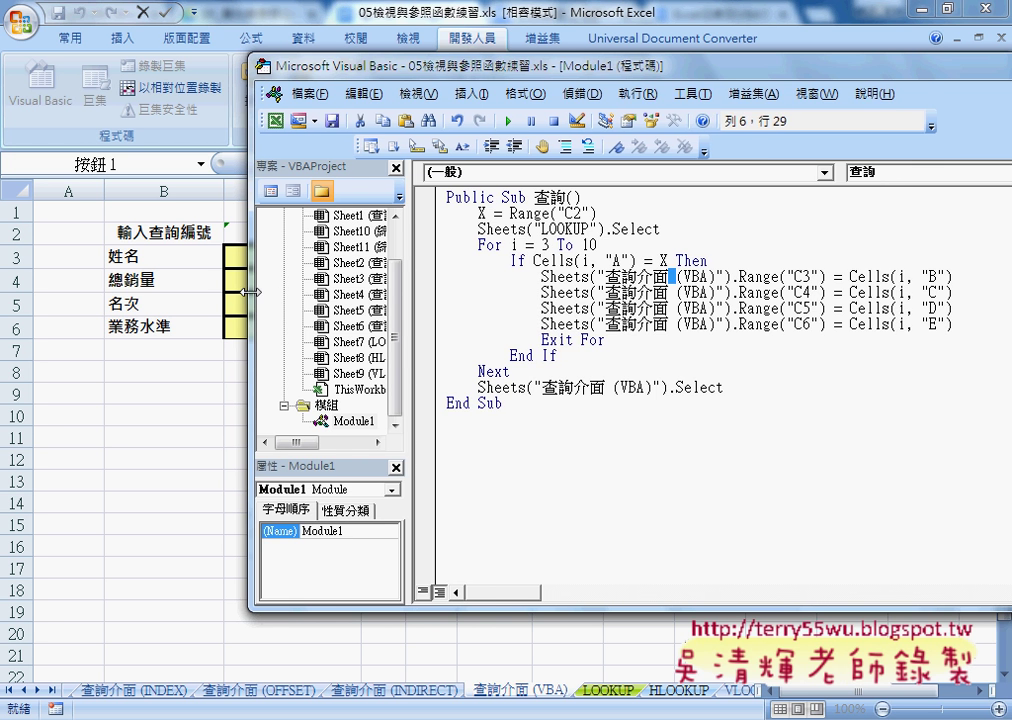
# Step: Highlight the C3, C4 and C5 references and the name's source Cells(i, "B")
pyautogui.moveTo(250, 291); pyautogui.dragTo(356, 290)
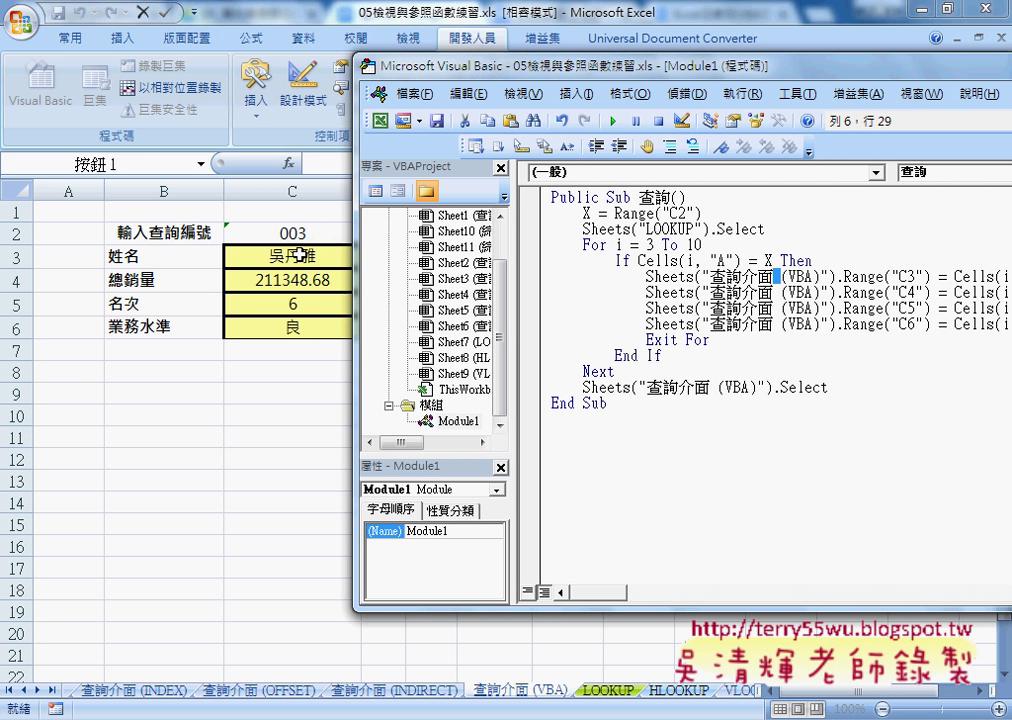
pyautogui.doubleClick(906, 276)
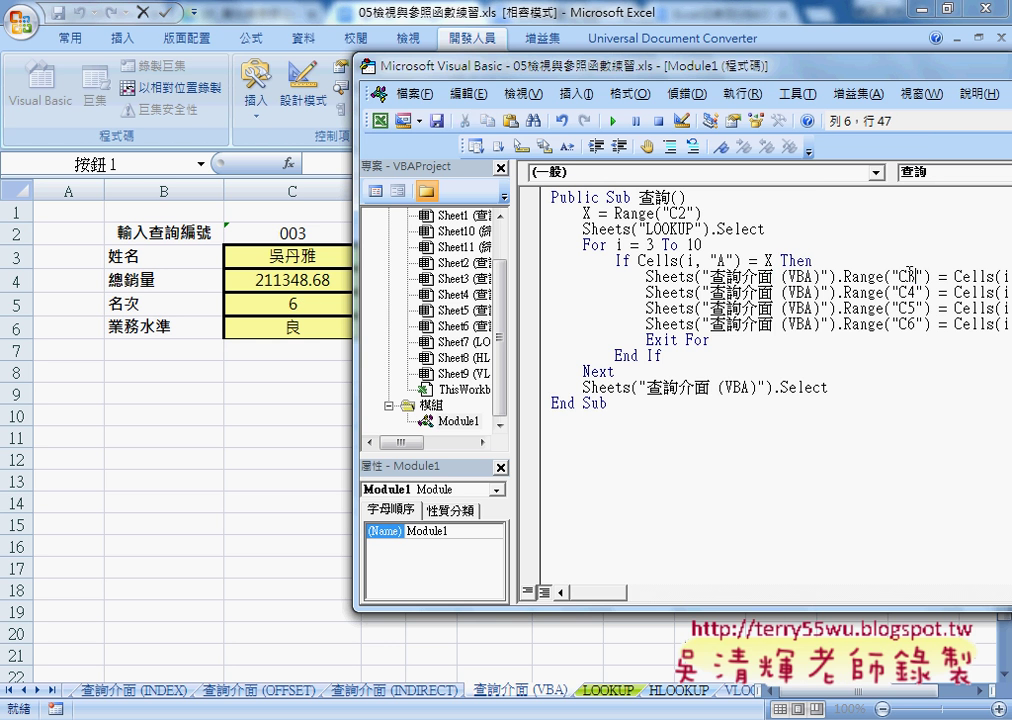
pyautogui.doubleClick(908, 292)
pyautogui.doubleClick(908, 308)
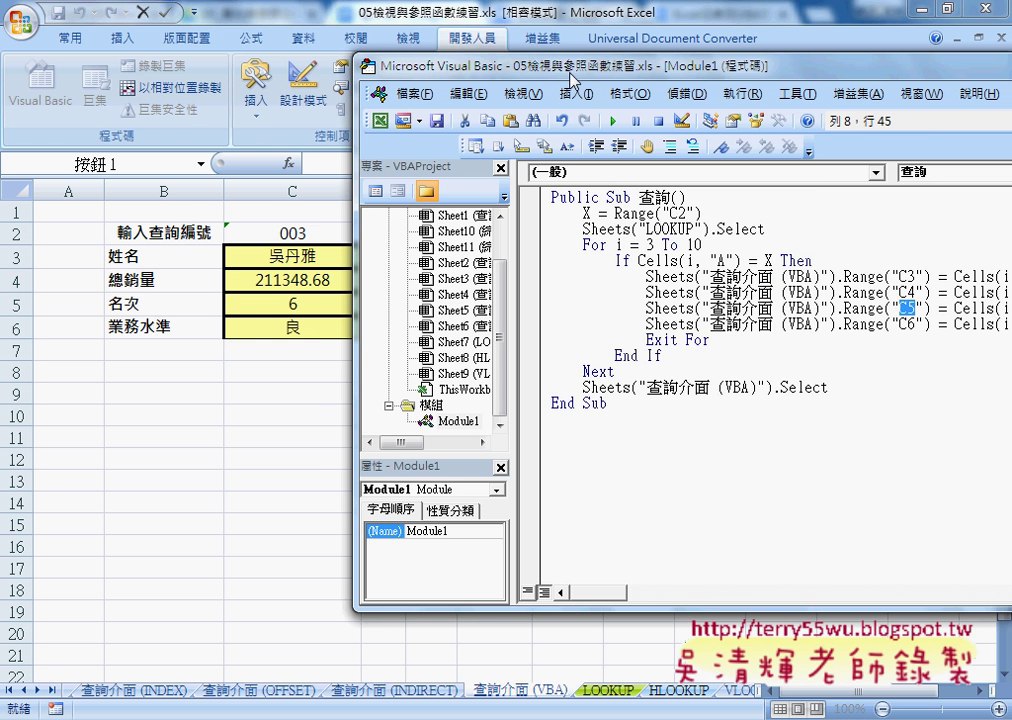
pyautogui.moveTo(565, 72); pyautogui.dragTo(461, 79)
pyautogui.click(875, 276)
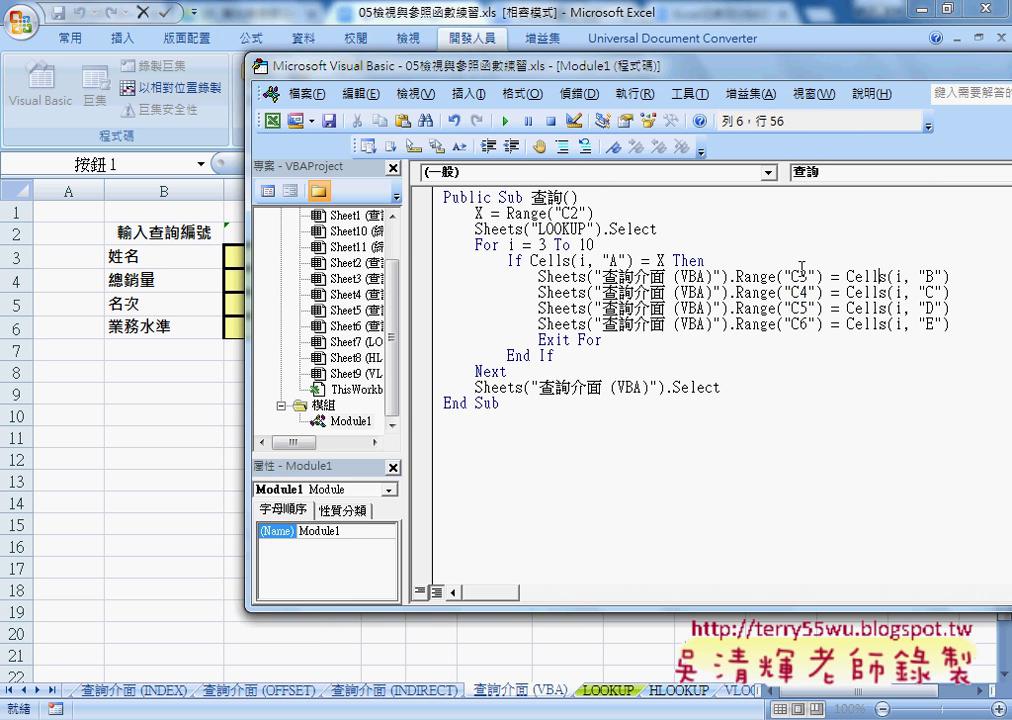
pyautogui.click(743, 276)
pyautogui.moveTo(952, 276); pyautogui.dragTo(847, 276)
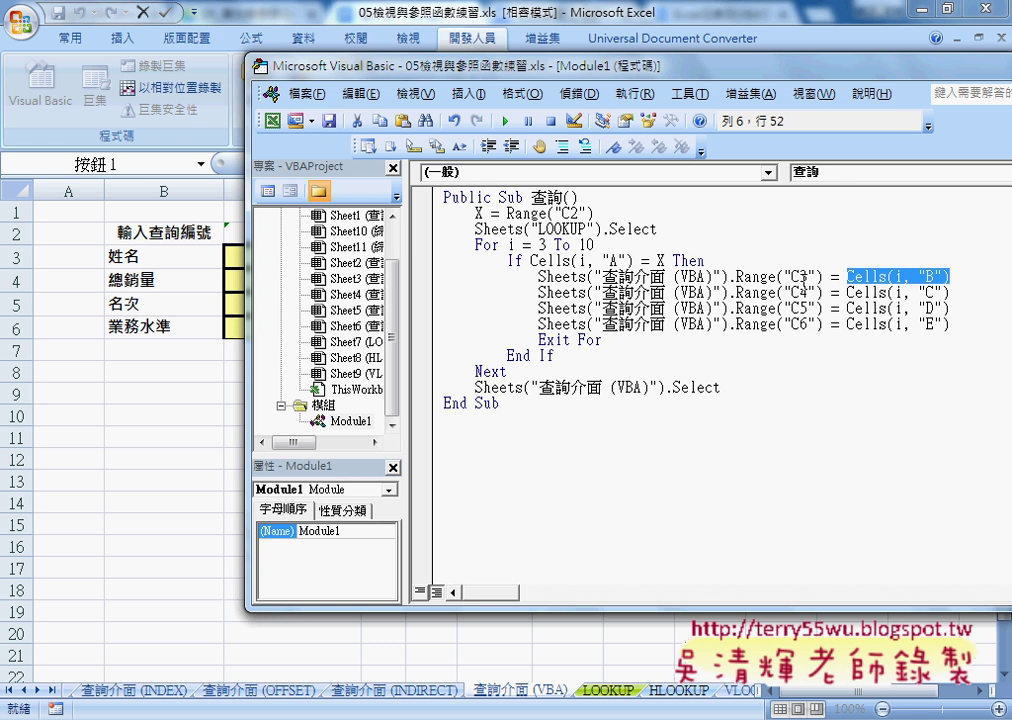
# Step: Highlight the Exit For statement and the whole For…Next loop, then return to the worksheet
pyautogui.moveTo(245, 280); pyautogui.dragTo(331, 280)
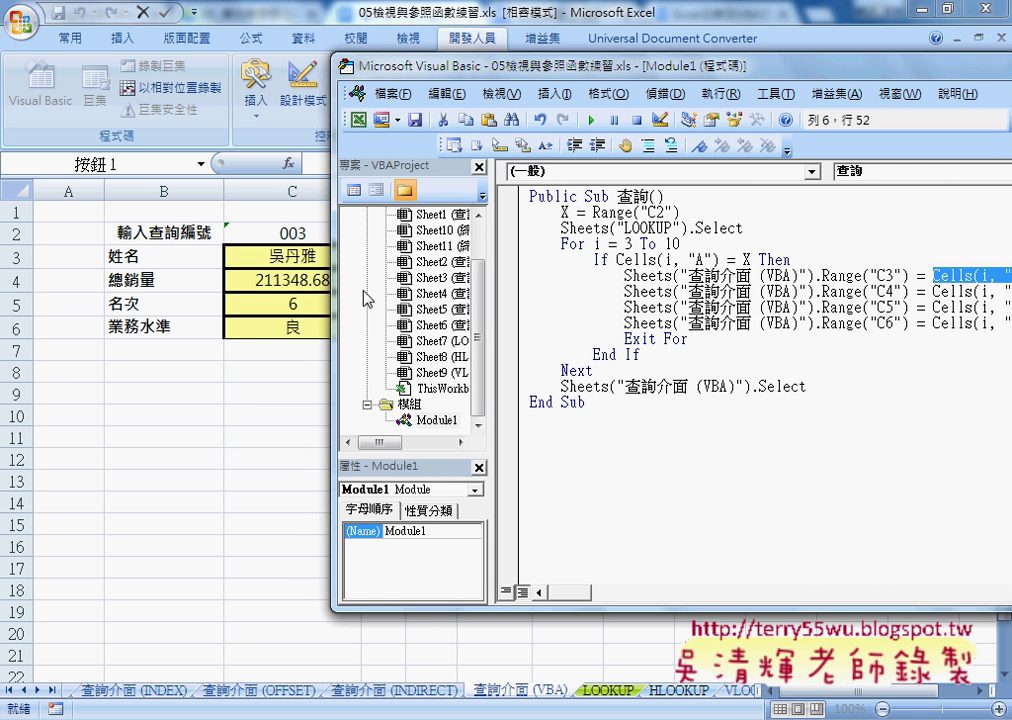
pyautogui.moveTo(624, 339); pyautogui.dragTo(690, 342)
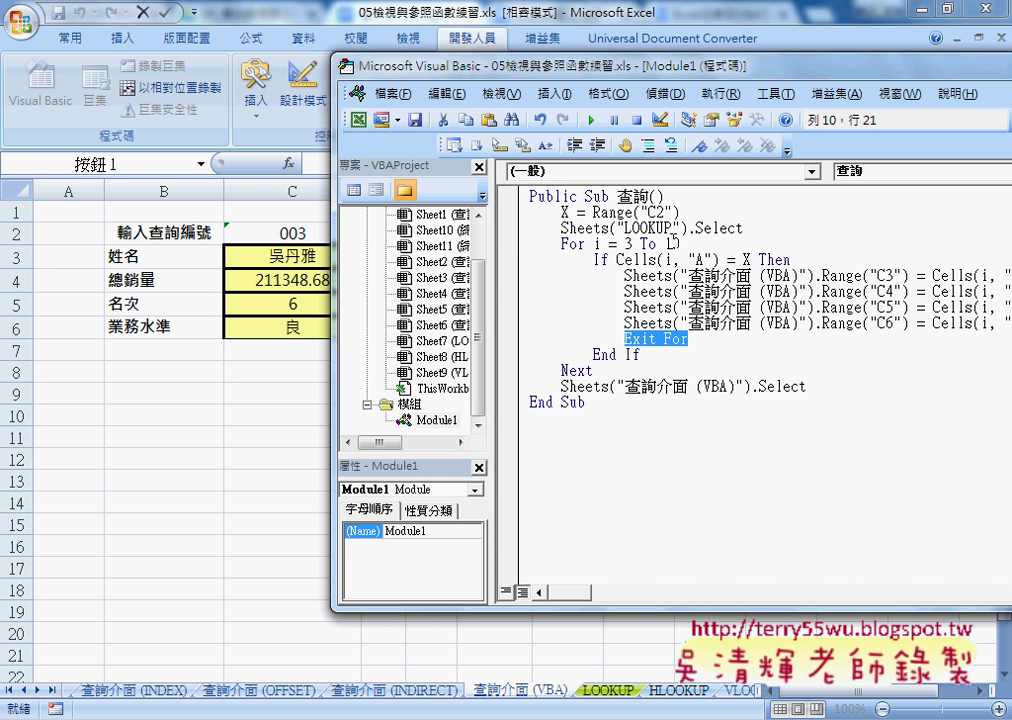
pyautogui.click(576, 371)
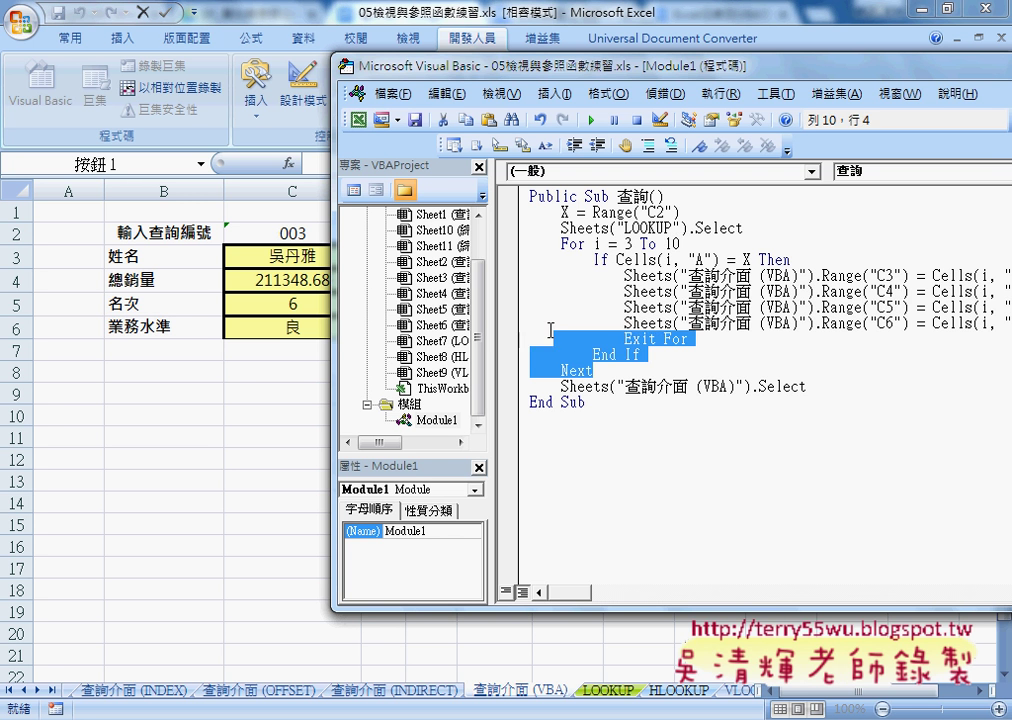
pyautogui.moveTo(593, 371); pyautogui.dragTo(520, 244)
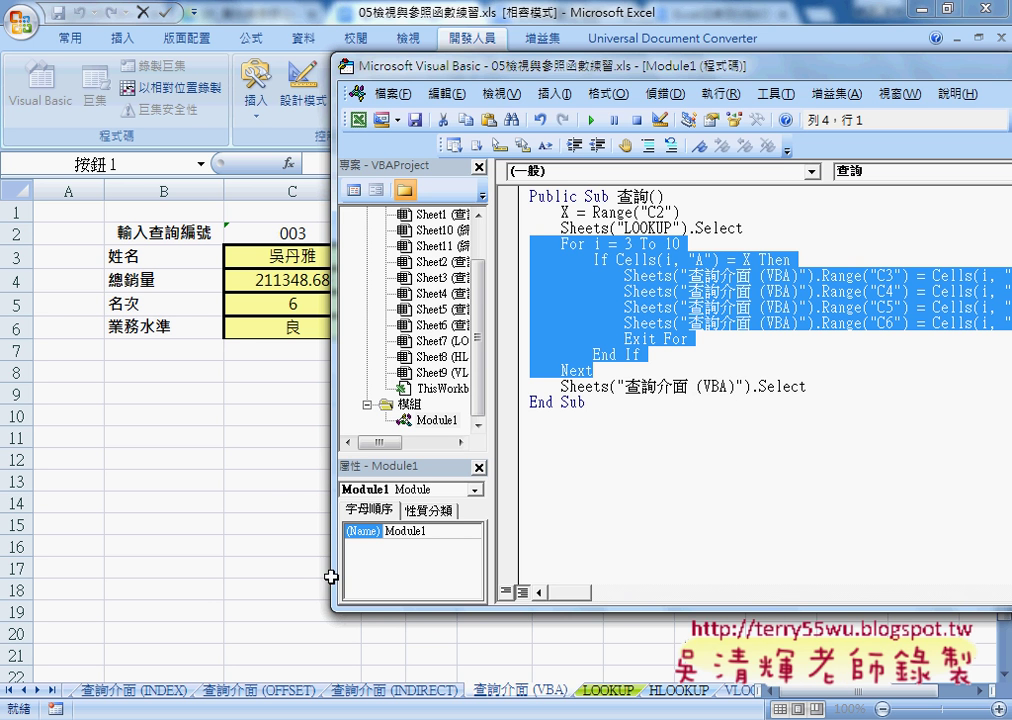
pyautogui.click(290, 437)
# Step: Look up employees 005 and then 002 from C2's dropdown using the 查詢 button
pyautogui.click(336, 233)
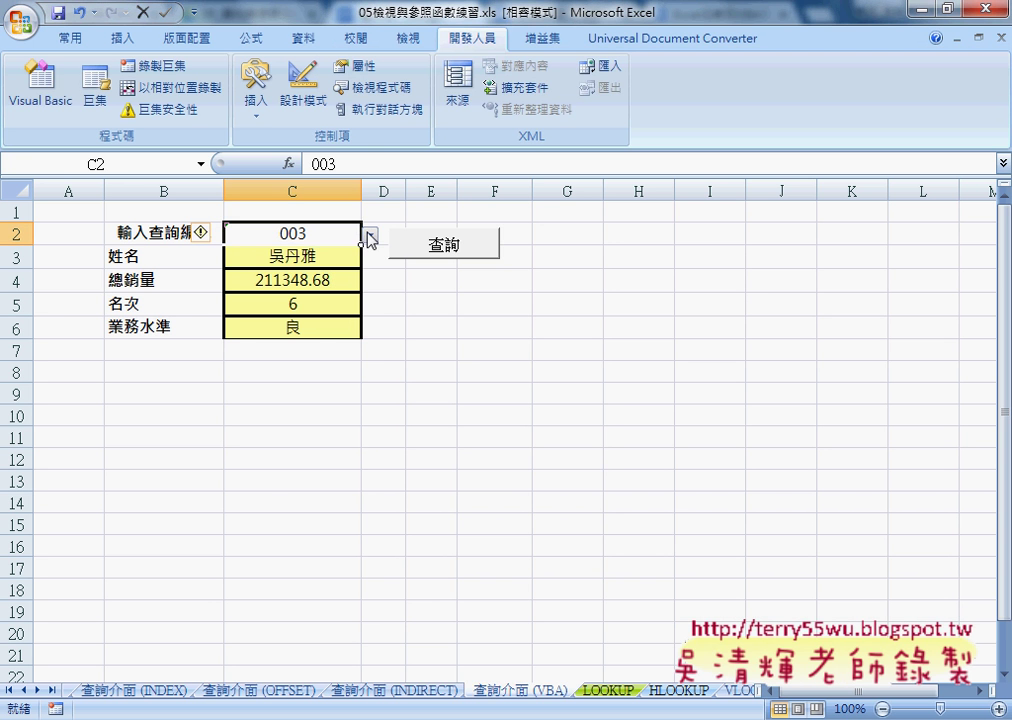
pyautogui.click(368, 235)
pyautogui.click(334, 296)
pyautogui.click(456, 252)
pyautogui.click(370, 235)
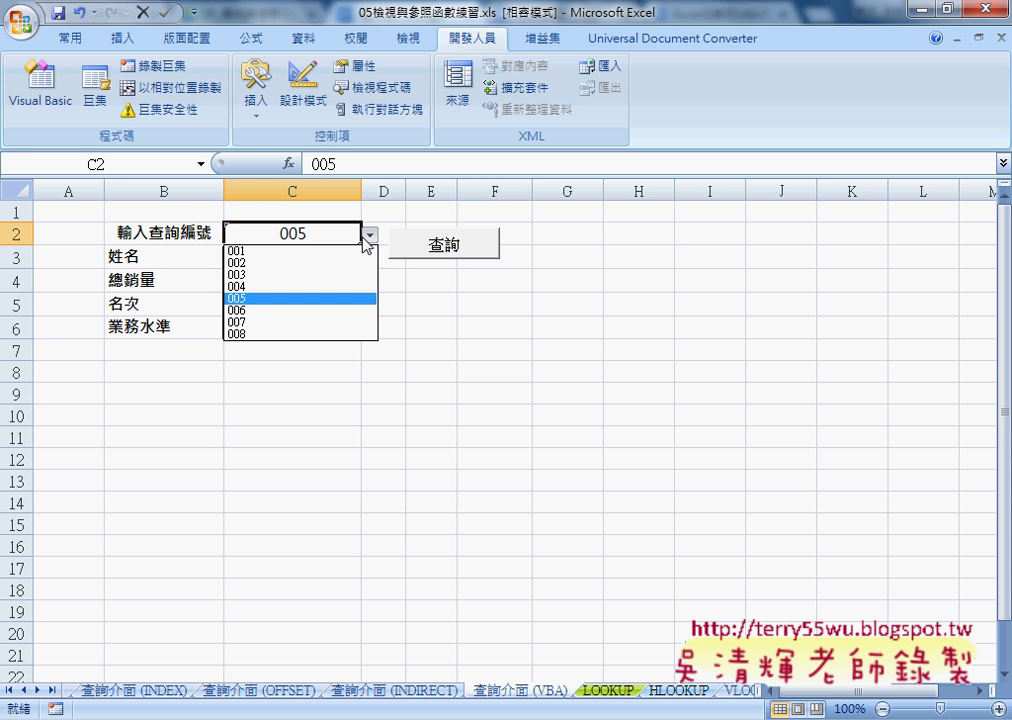
pyautogui.click(345, 262)
pyautogui.click(450, 250)
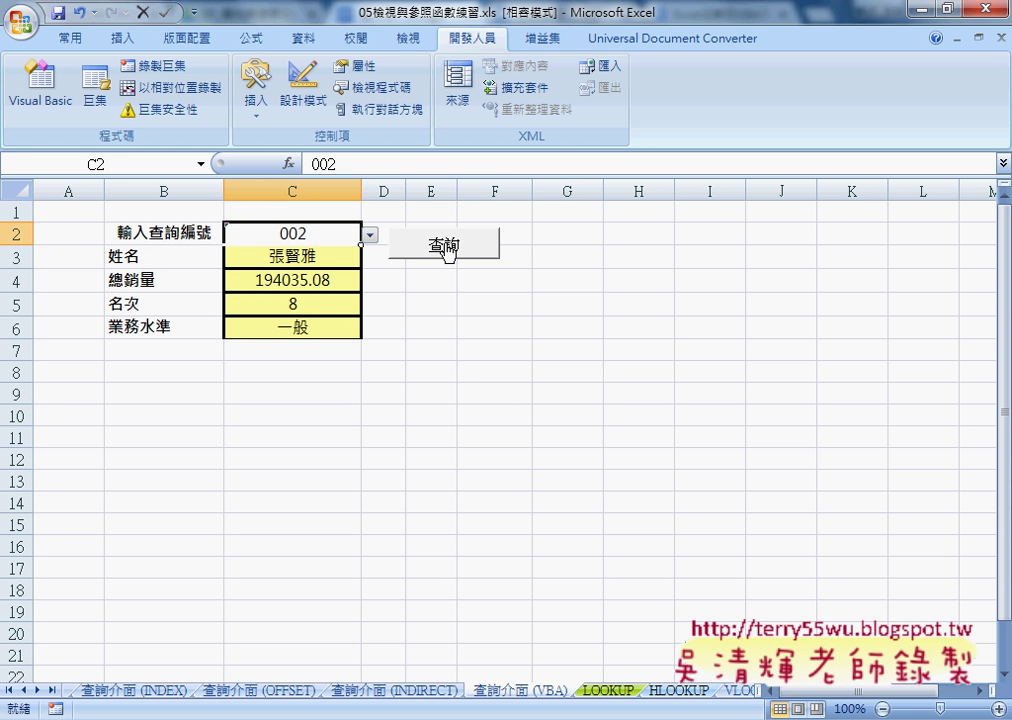
# Step: Open the 查詢 button's assigned macro code via 指定巨集 > 編輯 and move the editor aside
pyautogui.rightClick(447, 252)
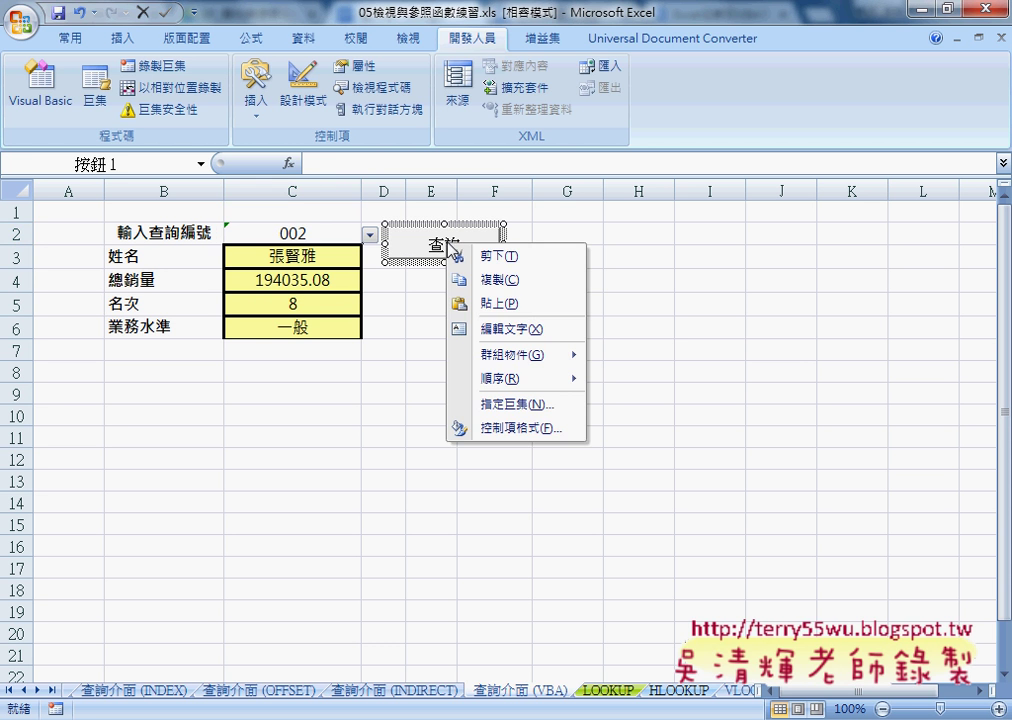
pyautogui.click(490, 402)
pyautogui.click(677, 281)
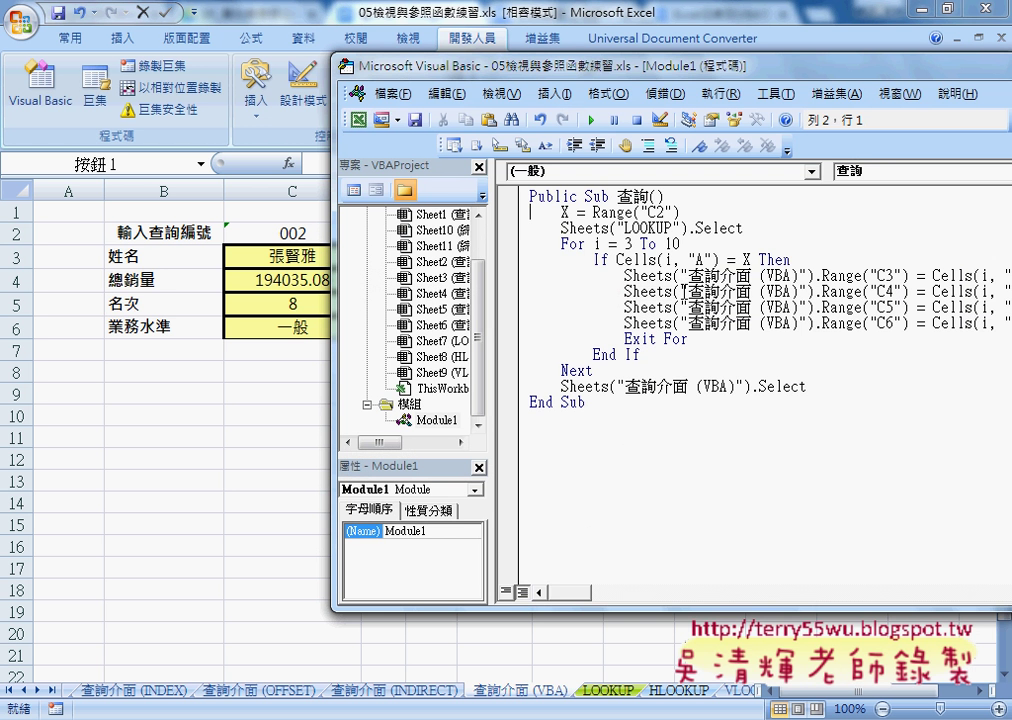
pyautogui.click(591, 306)
pyautogui.moveTo(440, 66); pyautogui.dragTo(542, 84)
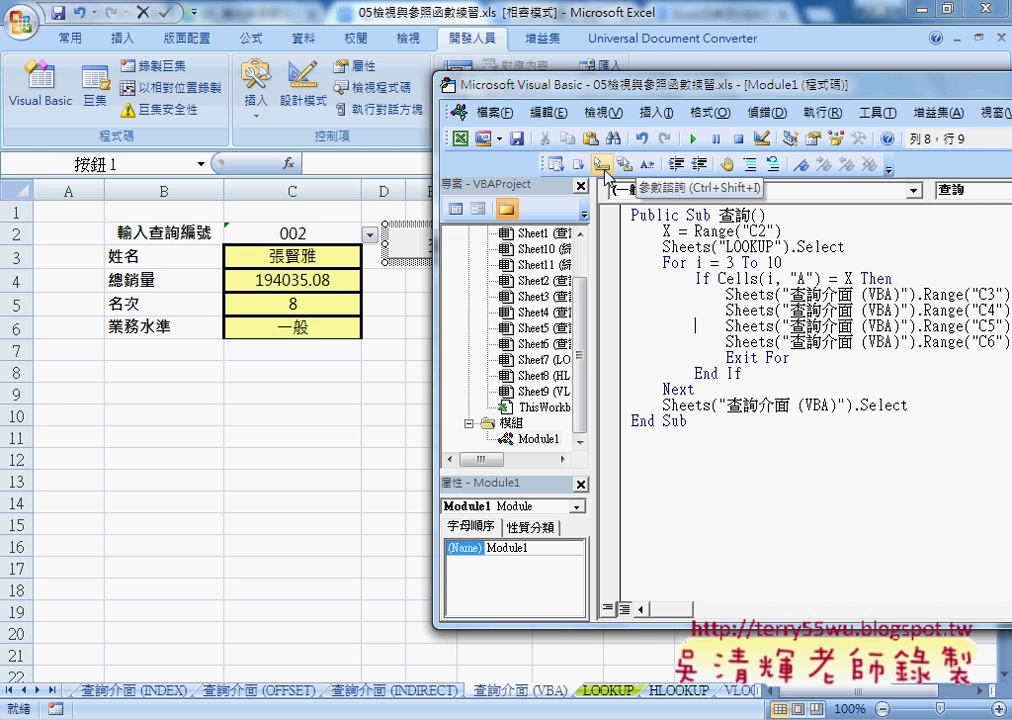
# Step: Look up employee 008, then 006 (sales 261229.32, rank 3, 優), rerunning 查詢 to show the flicker
pyautogui.click(369, 235)
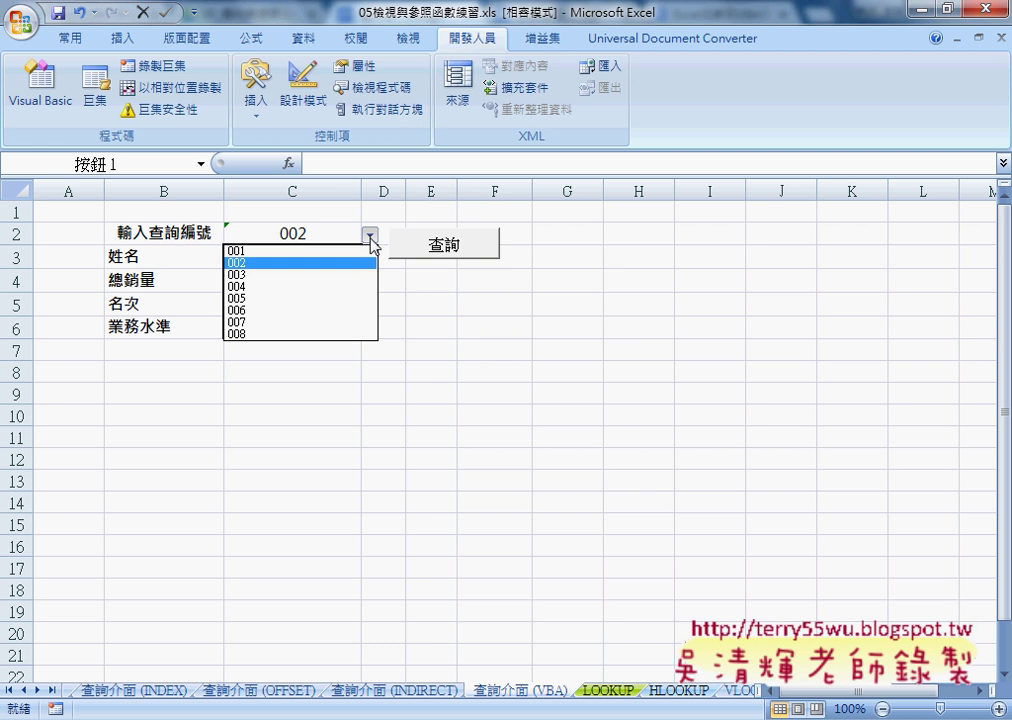
pyautogui.click(345, 334)
pyautogui.click(444, 245)
pyautogui.click(483, 345)
pyautogui.click(448, 250)
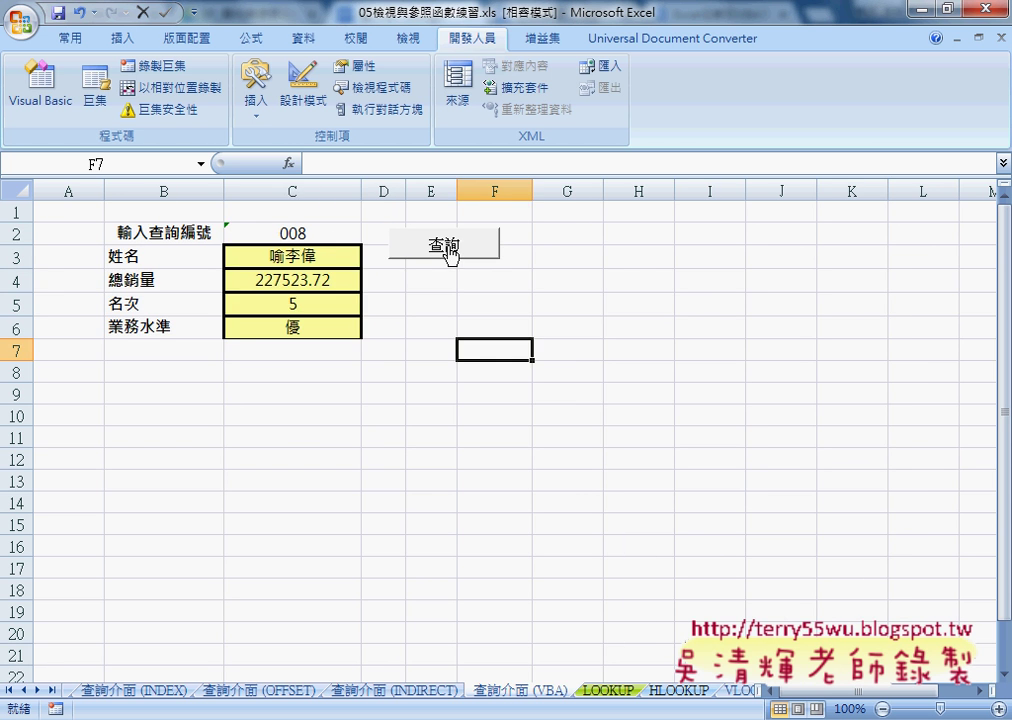
pyautogui.click(346, 235)
pyautogui.click(369, 235)
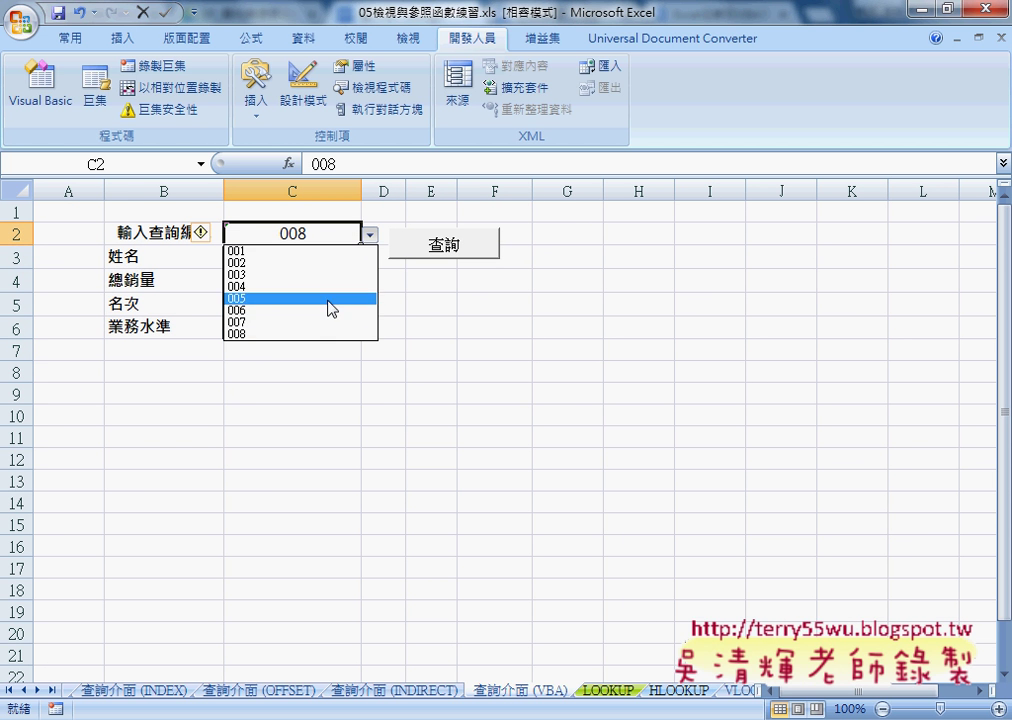
pyautogui.click(327, 314)
pyautogui.click(436, 250)
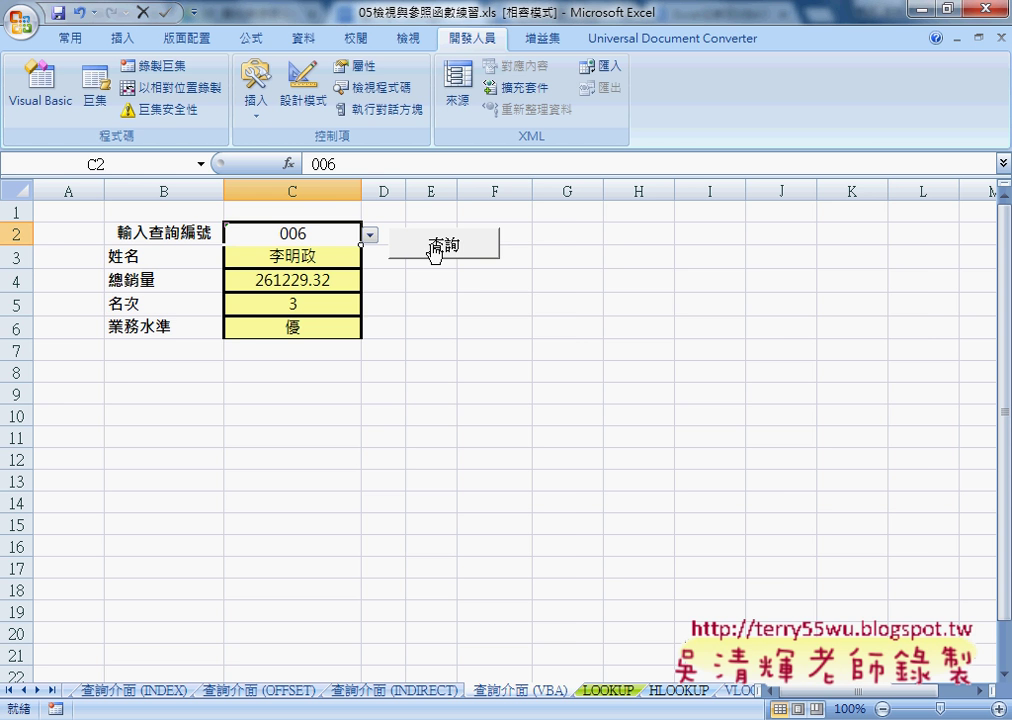
pyautogui.click(434, 252)
# Step: Reopen the 查詢 macro's code and shift the editor left to show full lines
pyautogui.rightClick(437, 249)
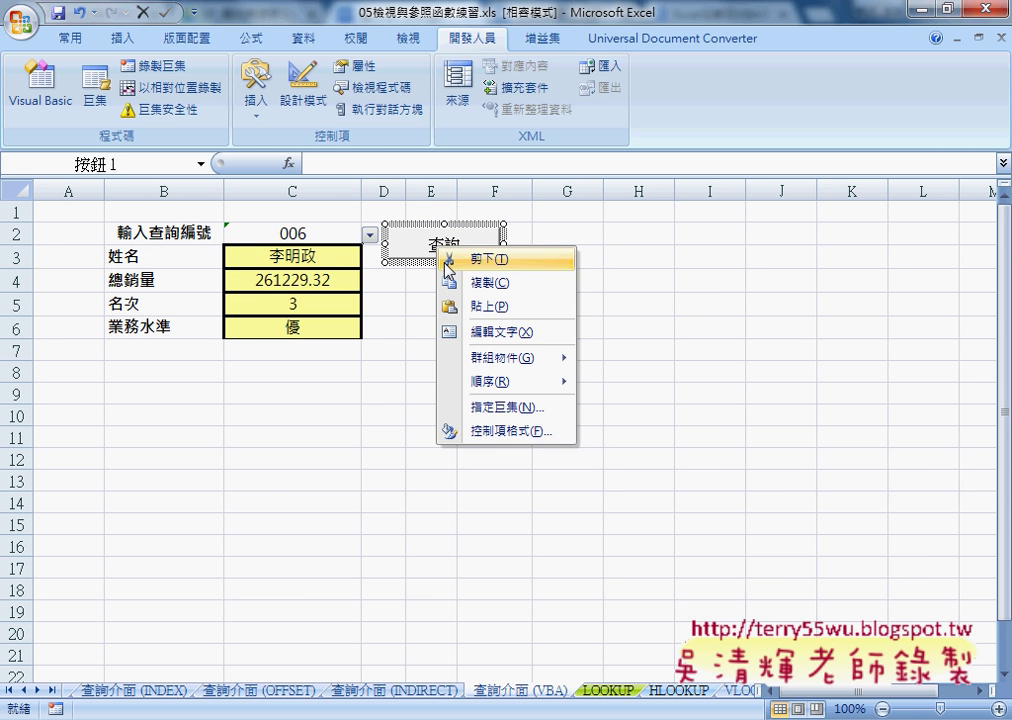
pyautogui.click(511, 408)
pyautogui.click(655, 293)
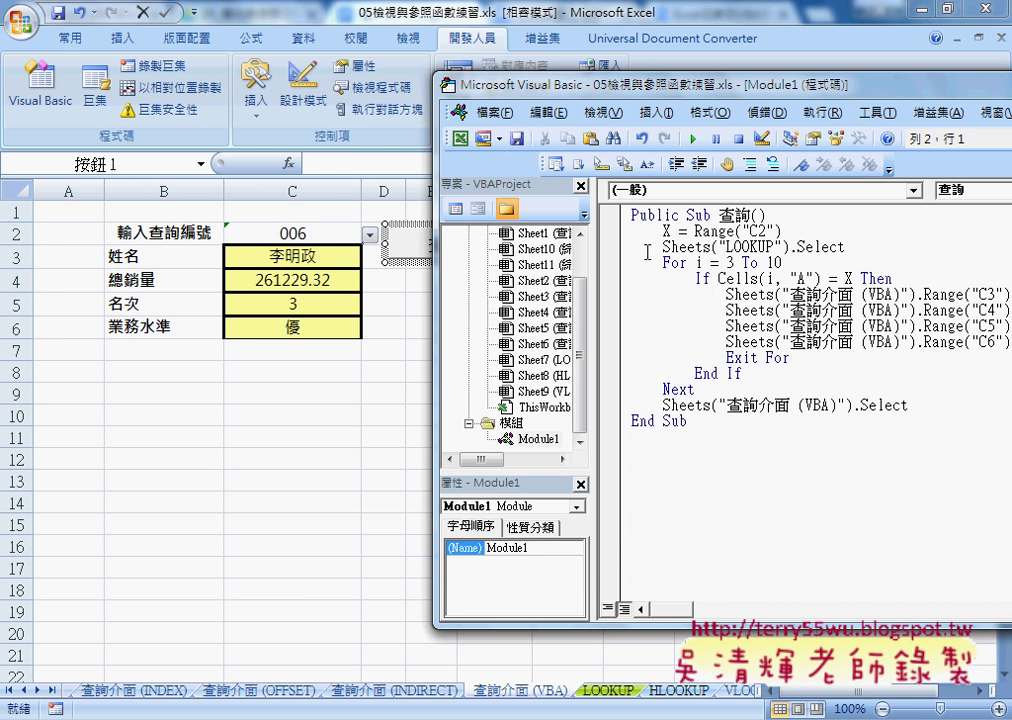
pyautogui.moveTo(501, 88); pyautogui.dragTo(279, 88)
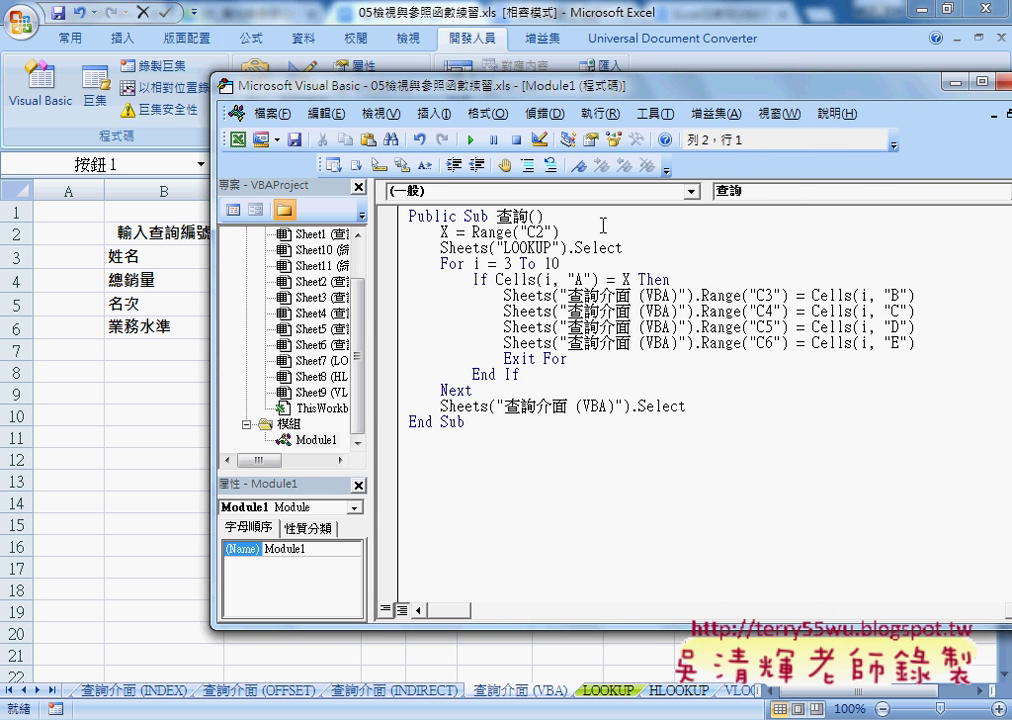
# Step: Insert the indented line Application.ScreenUpdating = False after Public Sub 查詢() and select the assignment for copying
pyautogui.click(603, 223)
pyautogui.press('Return')
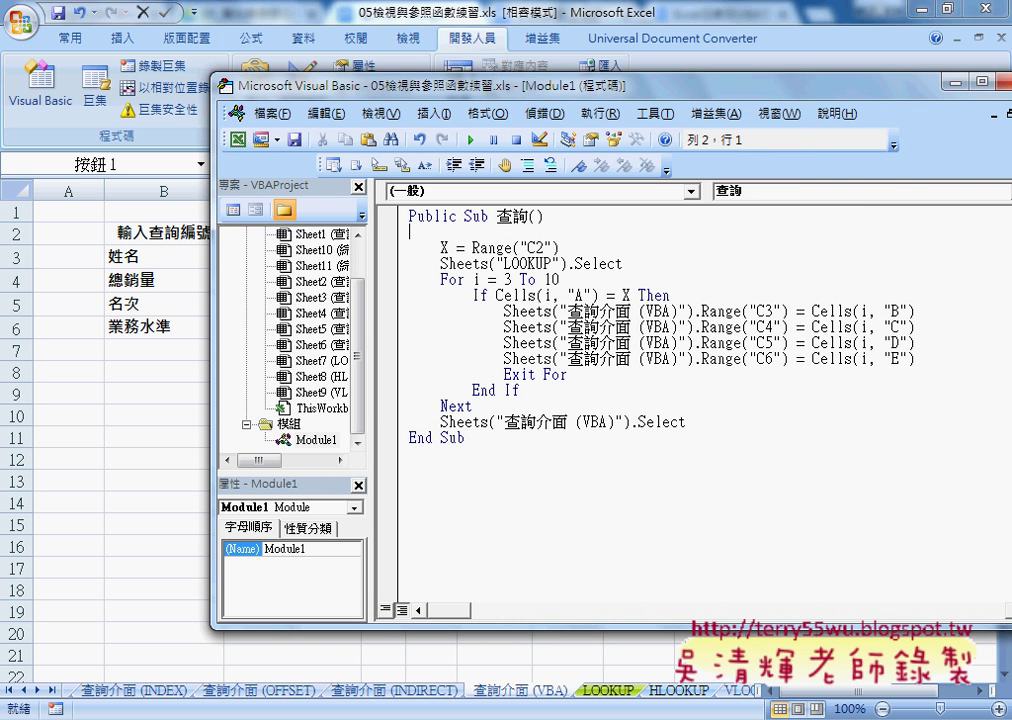
pyautogui.press('Tab')
pyautogui.write('ap')
pyautogui.write('plic')
pyautogui.write('ati')
pyautogui.write('on')
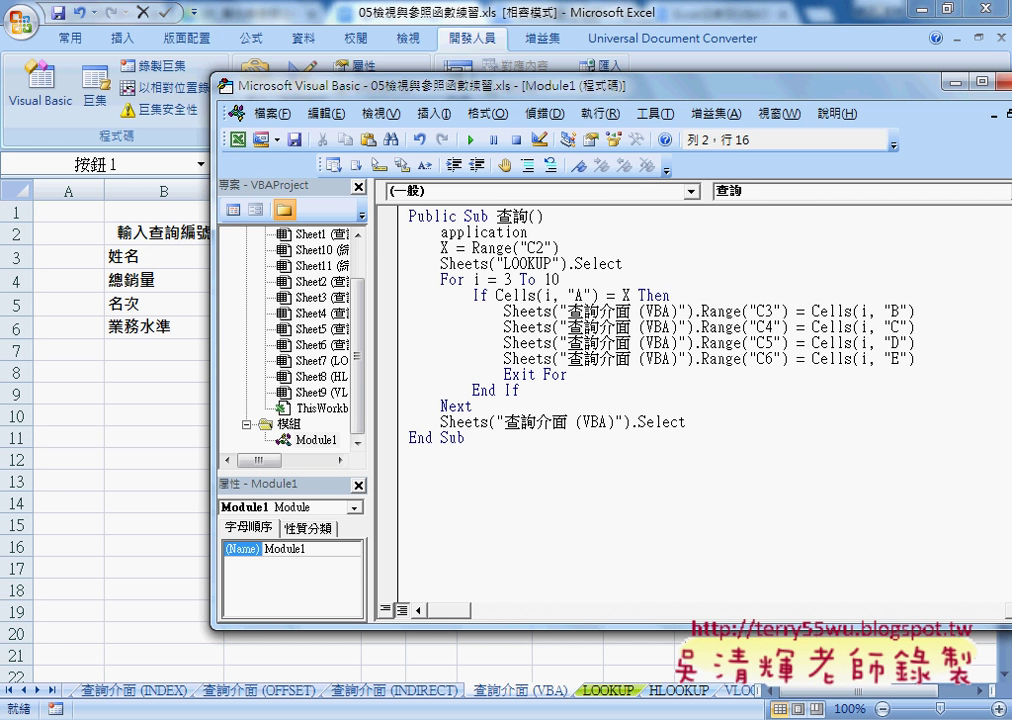
pyautogui.write('.')
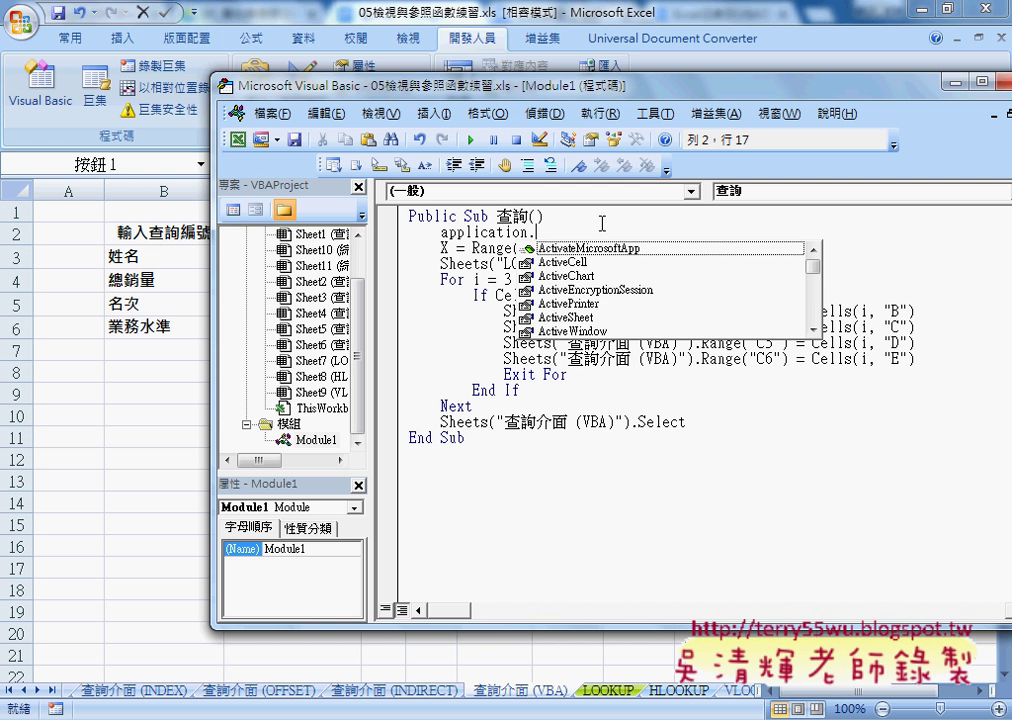
pyautogui.write('s')
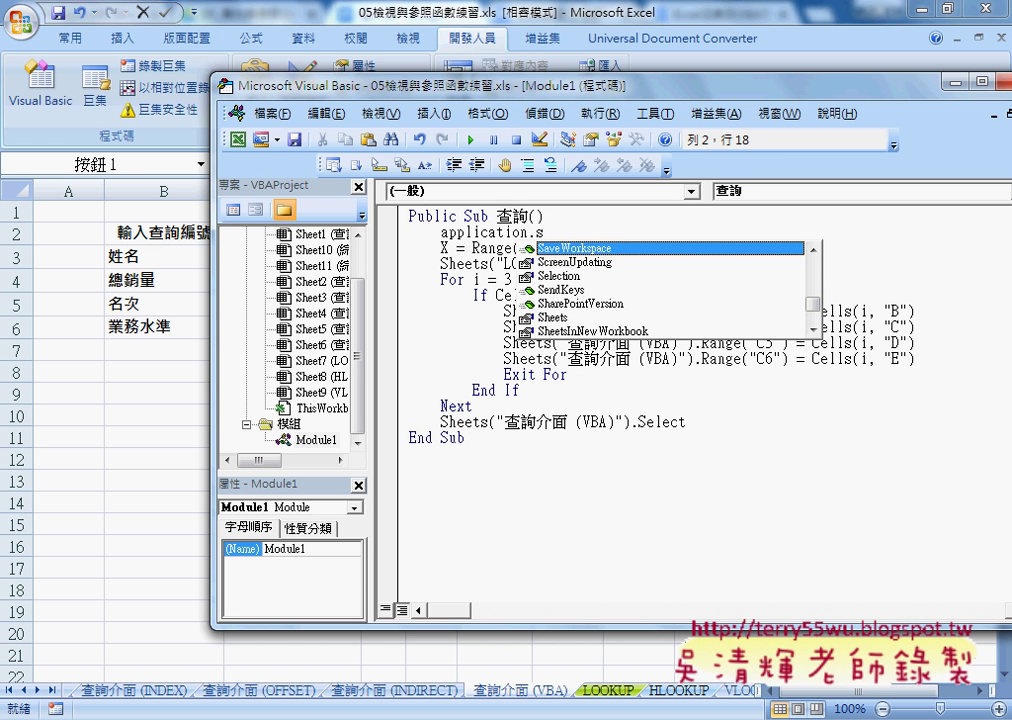
pyautogui.press('Down')
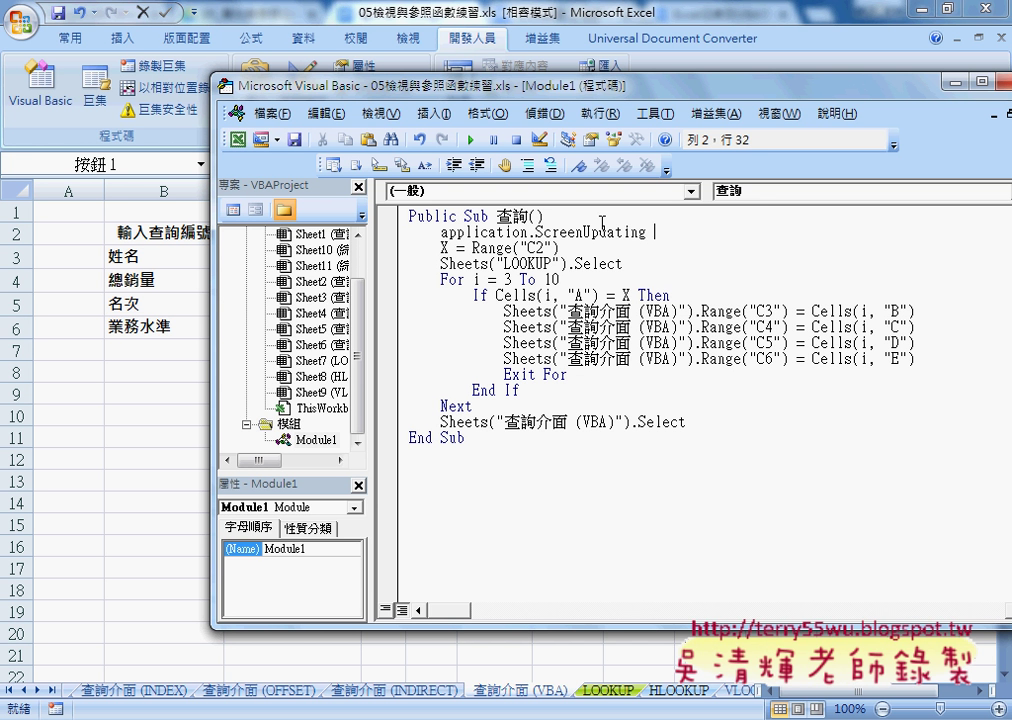
pyautogui.write('=')
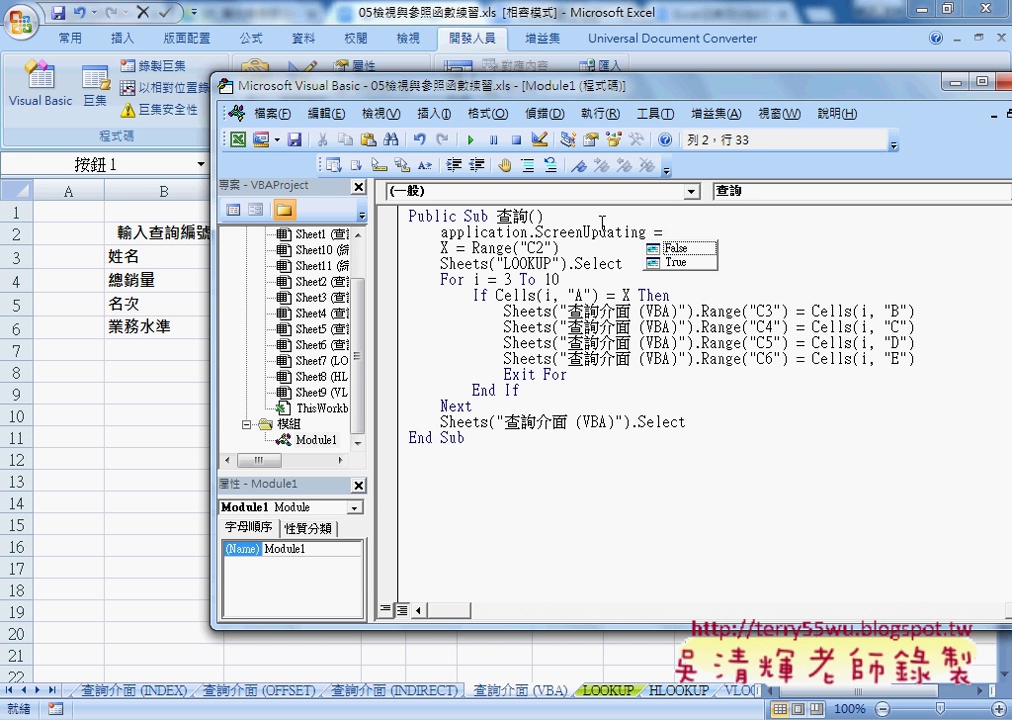
pyautogui.press('Down')
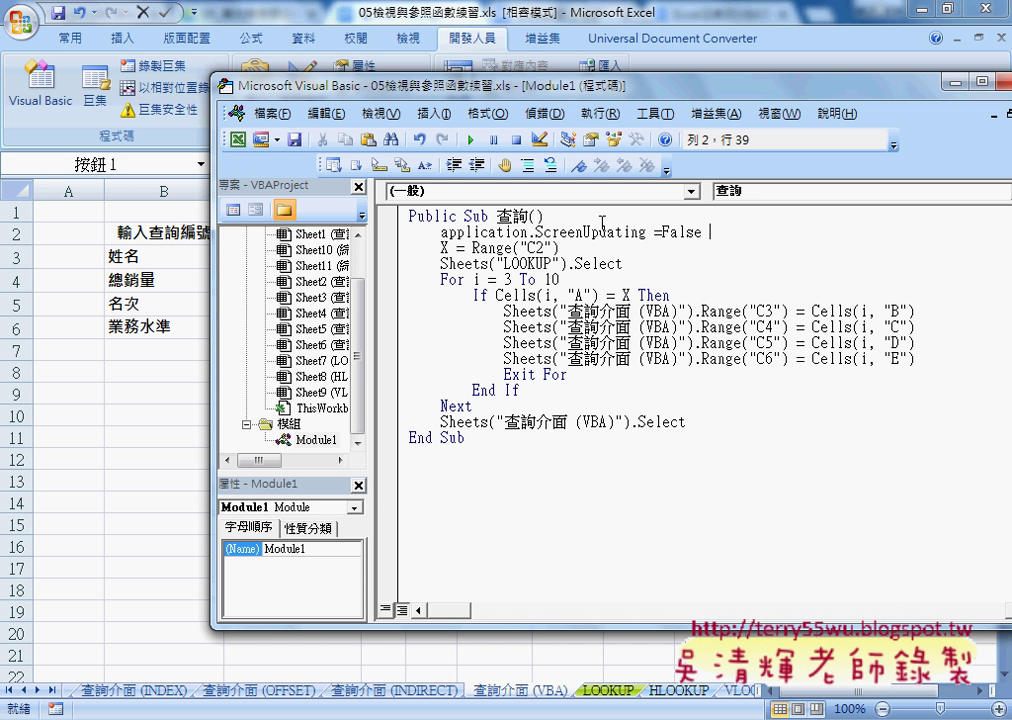
pyautogui.click(614, 327)
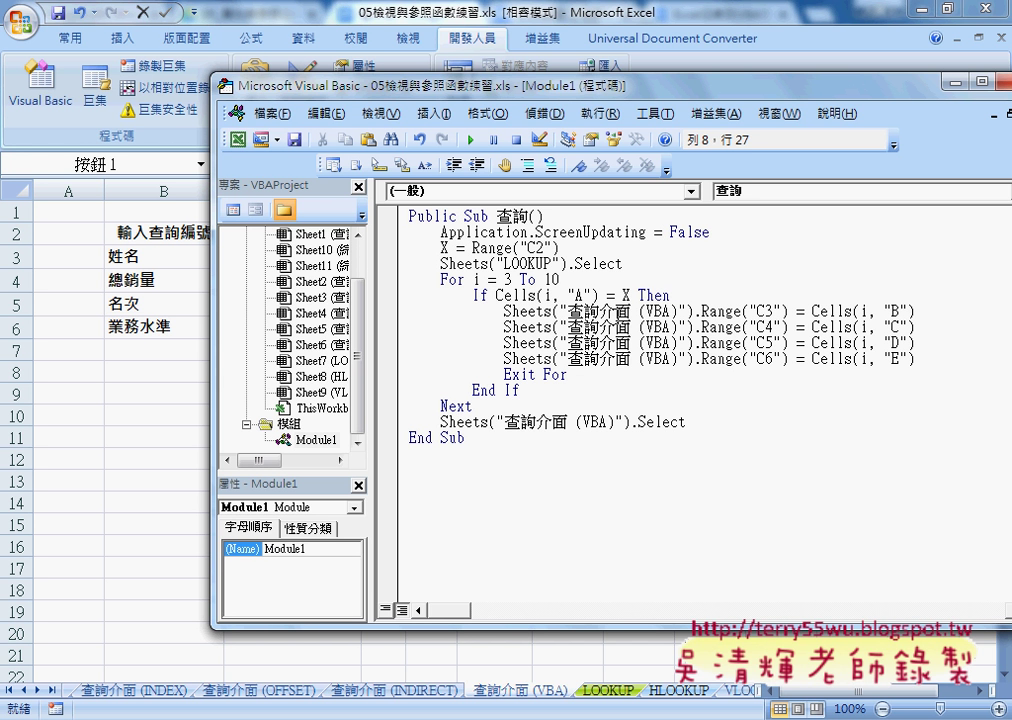
pyautogui.moveTo(440, 232); pyautogui.dragTo(665, 233)
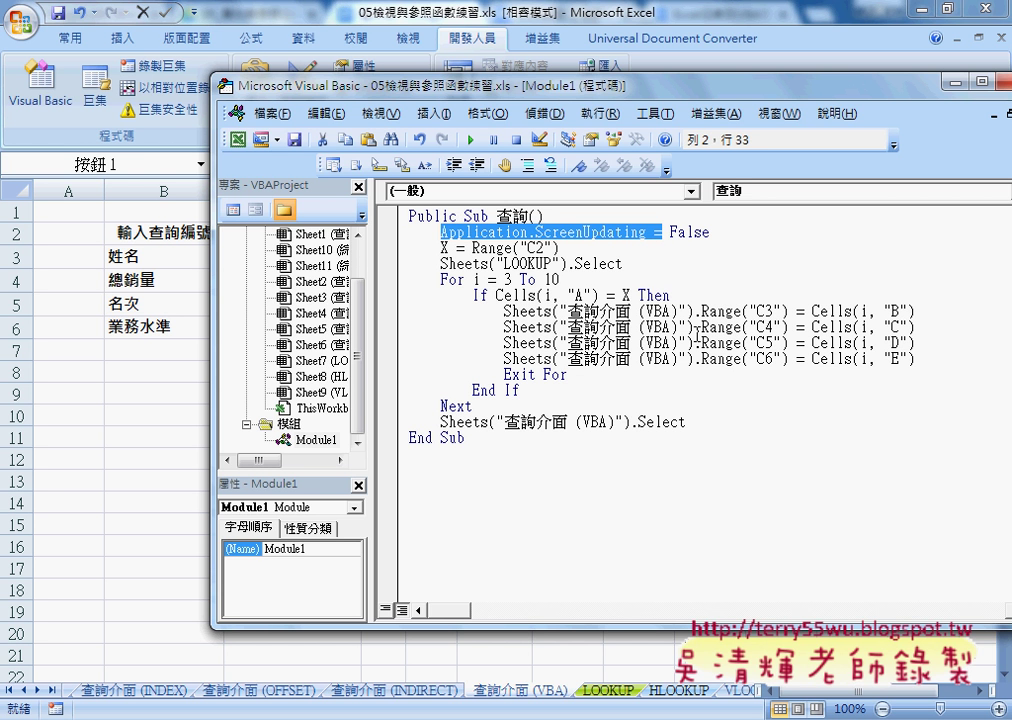
# Step: Paste and finish Application.ScreenUpdating = True just before End Sub, then briefly highlight the False line
pyautogui.click(700, 415)
pyautogui.press('Return')
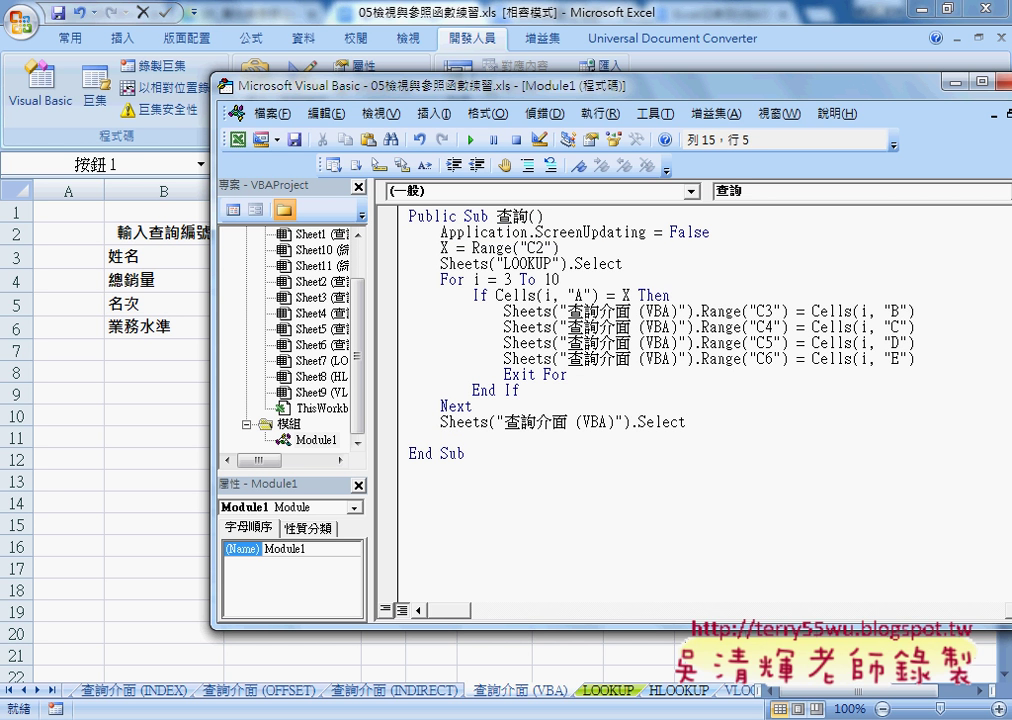
pyautogui.write('Application.ScreenUpdating =')
pyautogui.press('BackSpace')
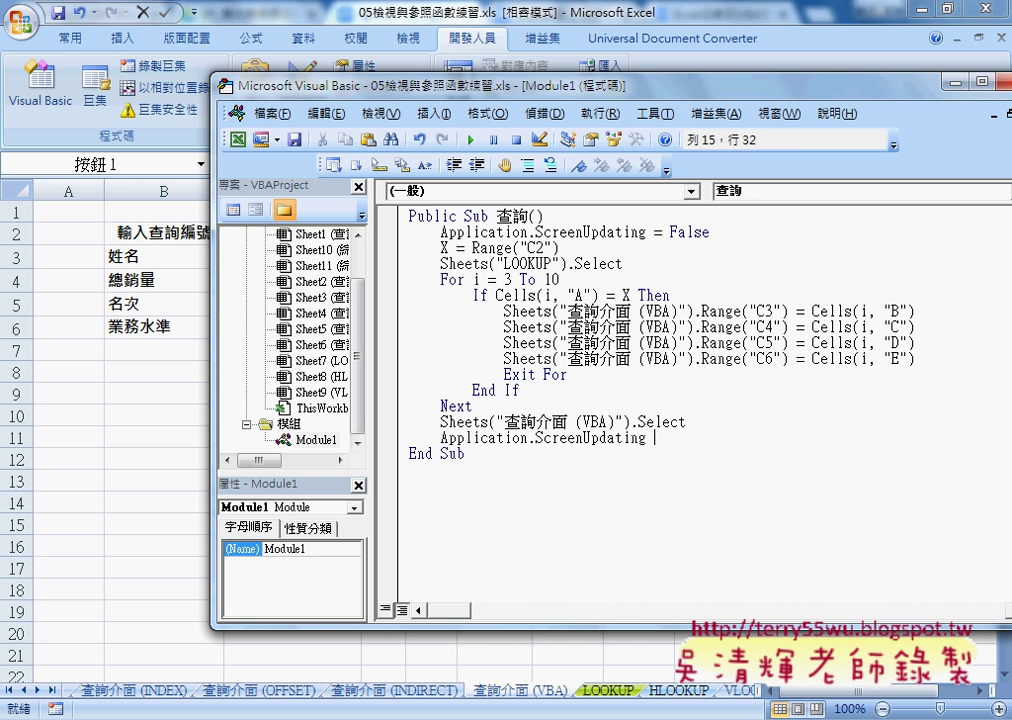
pyautogui.write('=')
pyautogui.press('Down')
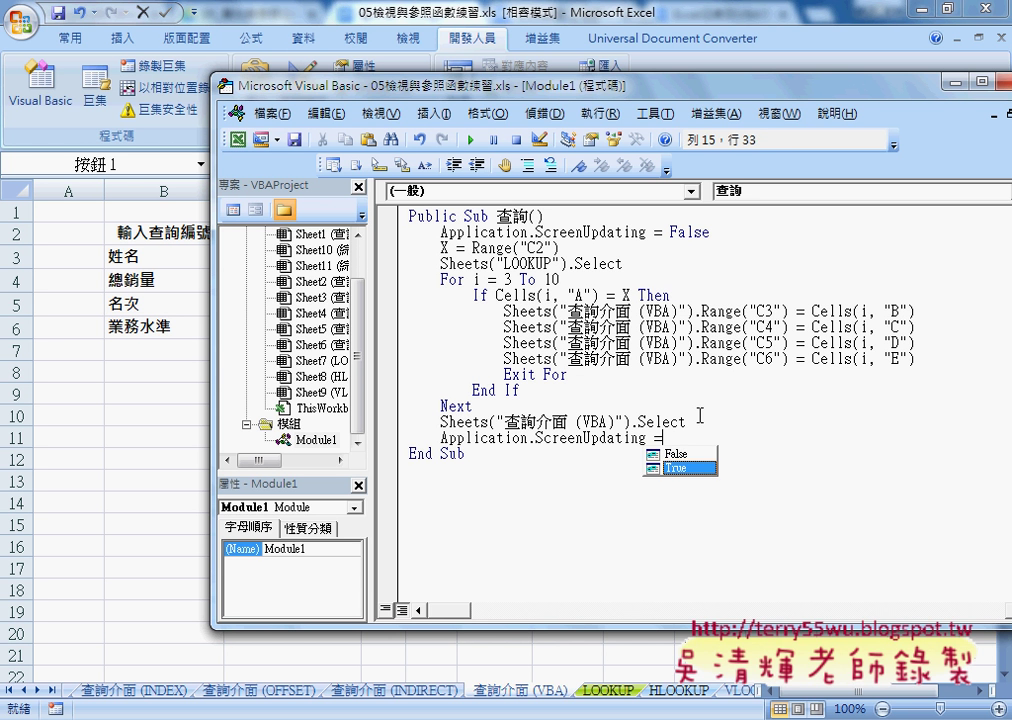
pyautogui.press('space')
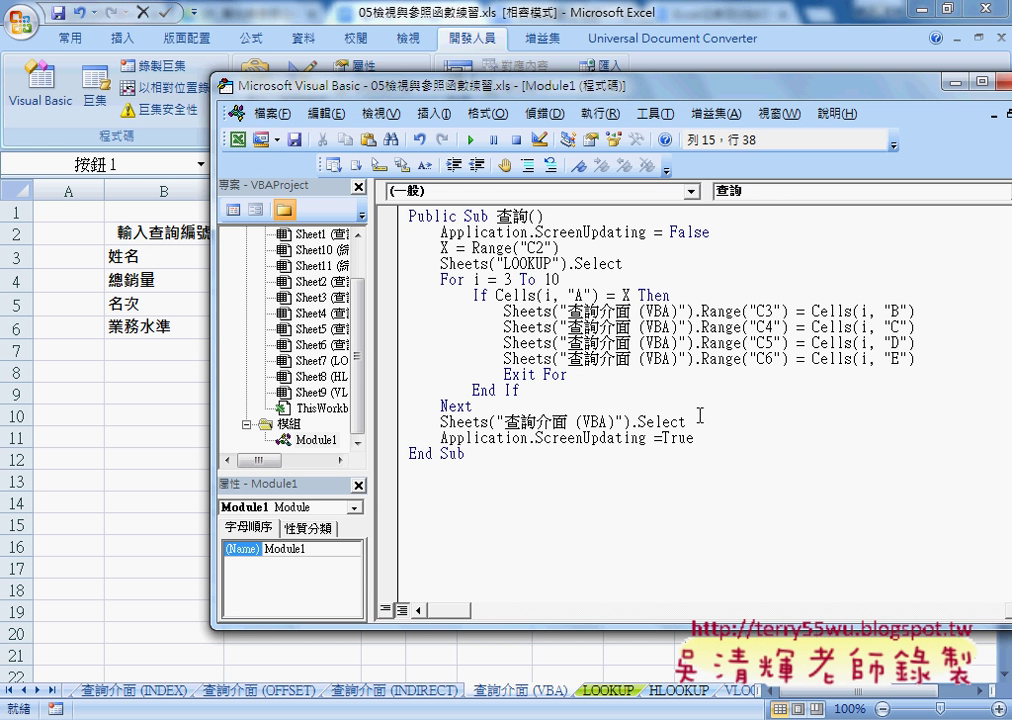
pyautogui.click(699, 477)
pyautogui.moveTo(440, 232); pyautogui.dragTo(710, 233)
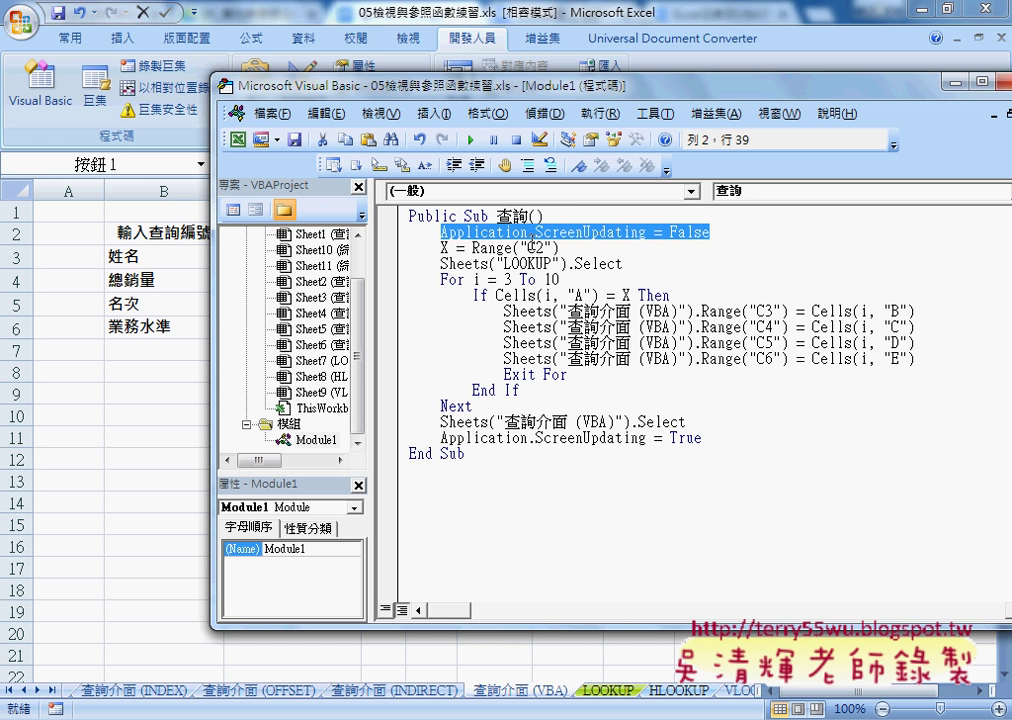
pyautogui.click(562, 218)
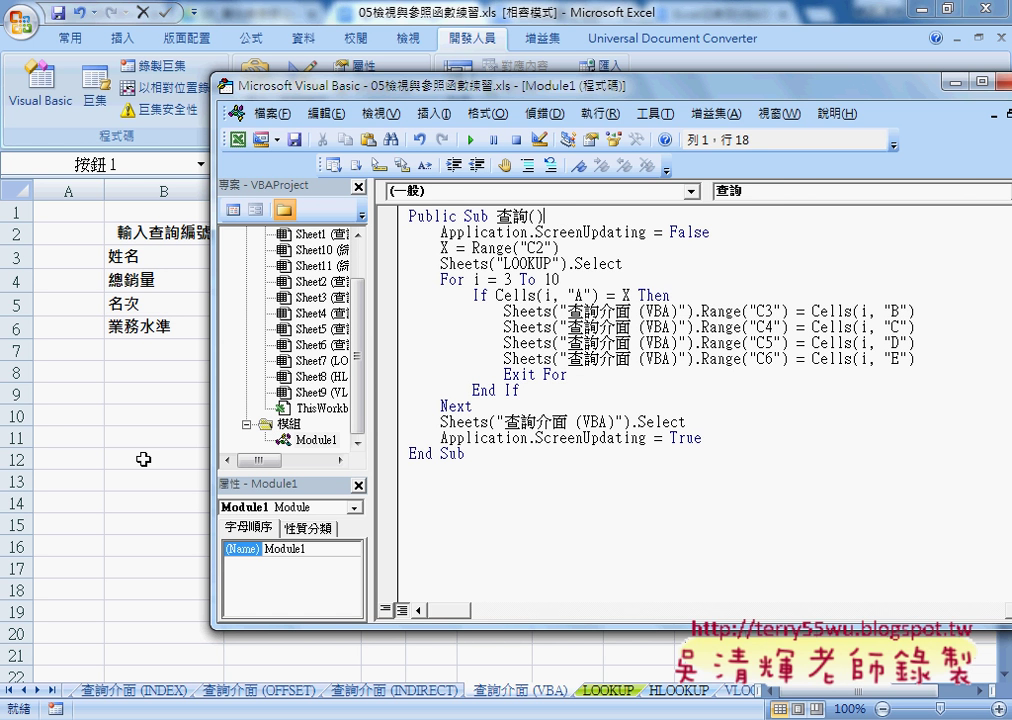
# Step: Look up IDs 003 and 008 (sales 227523.72, rank 5, 優), then return to the macro code
pyautogui.click(143, 459)
pyautogui.click(337, 235)
pyautogui.click(370, 234)
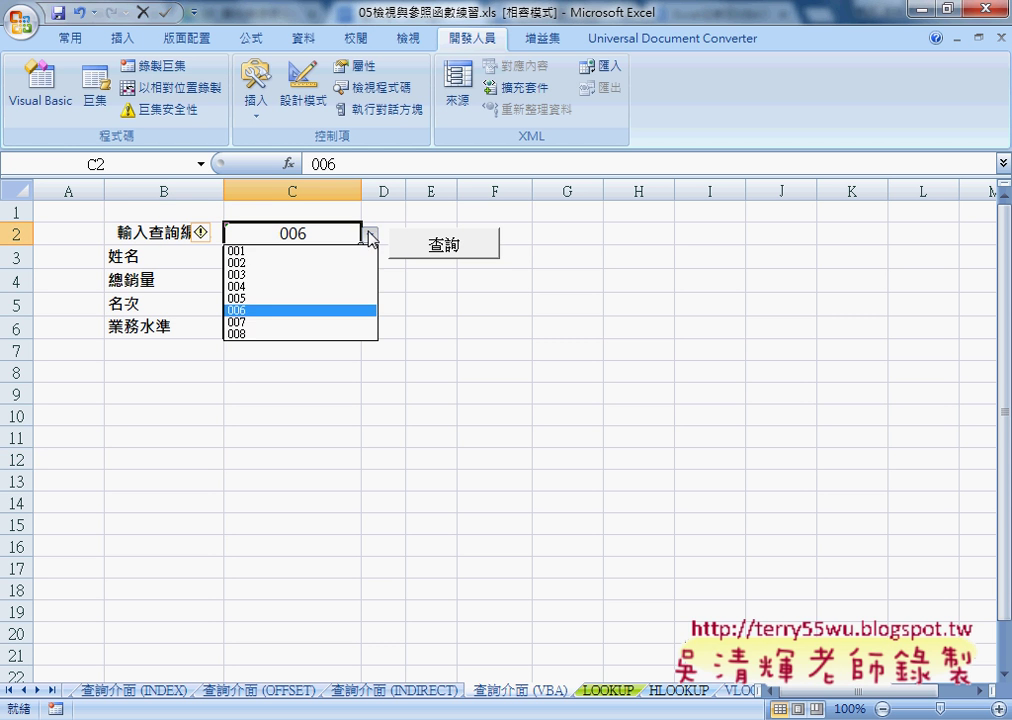
pyautogui.click(352, 276)
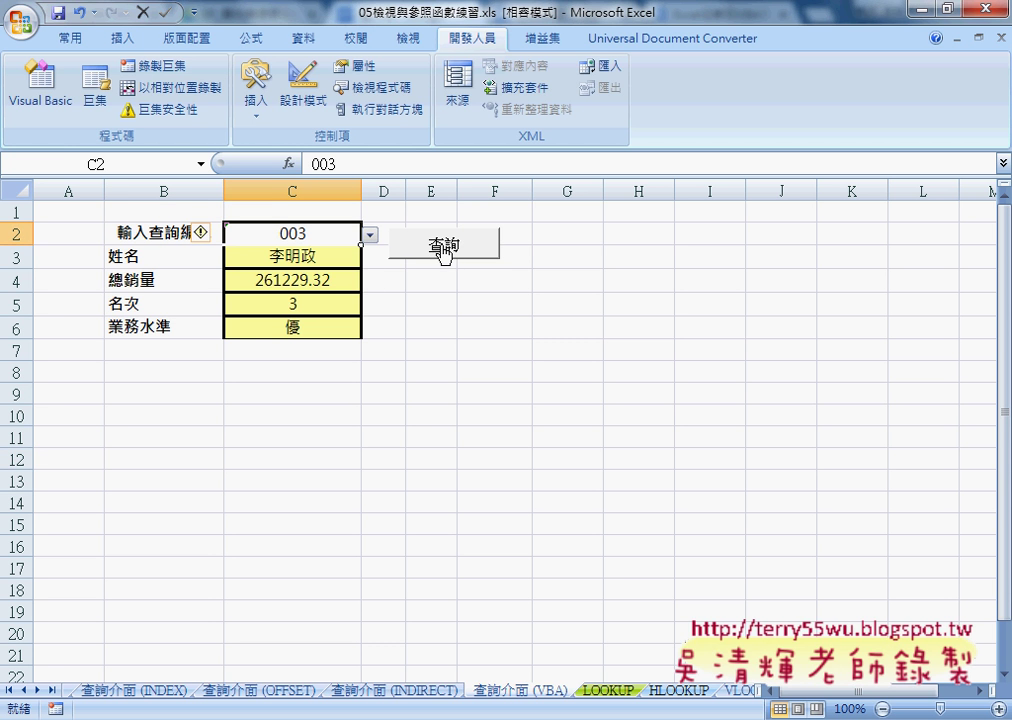
pyautogui.click(444, 246)
pyautogui.click(370, 234)
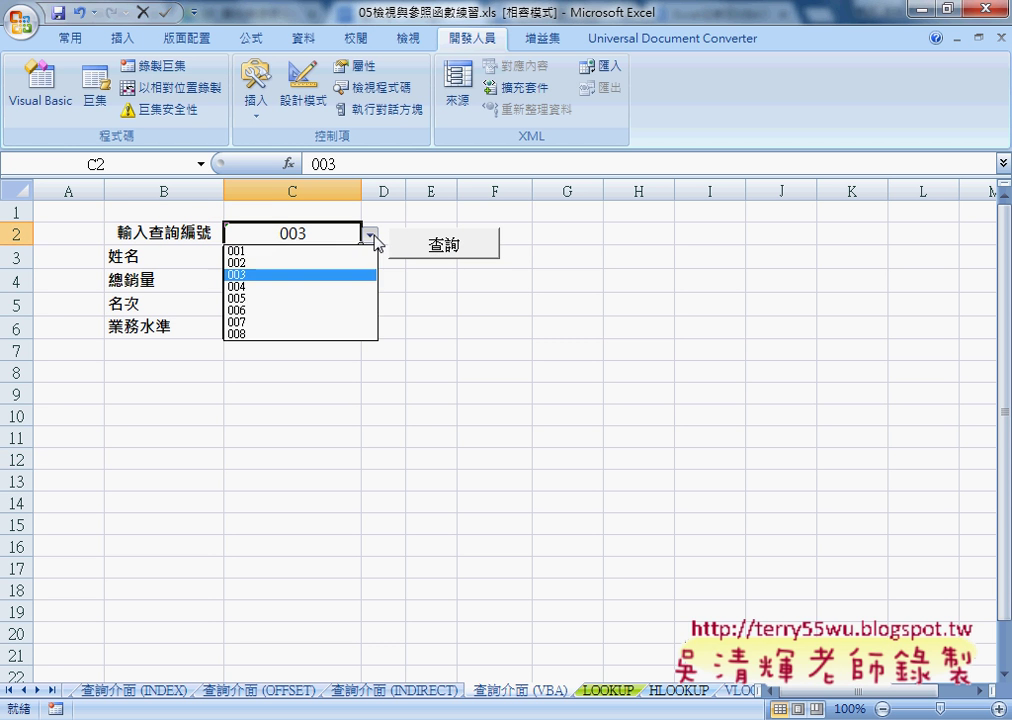
pyautogui.click(341, 334)
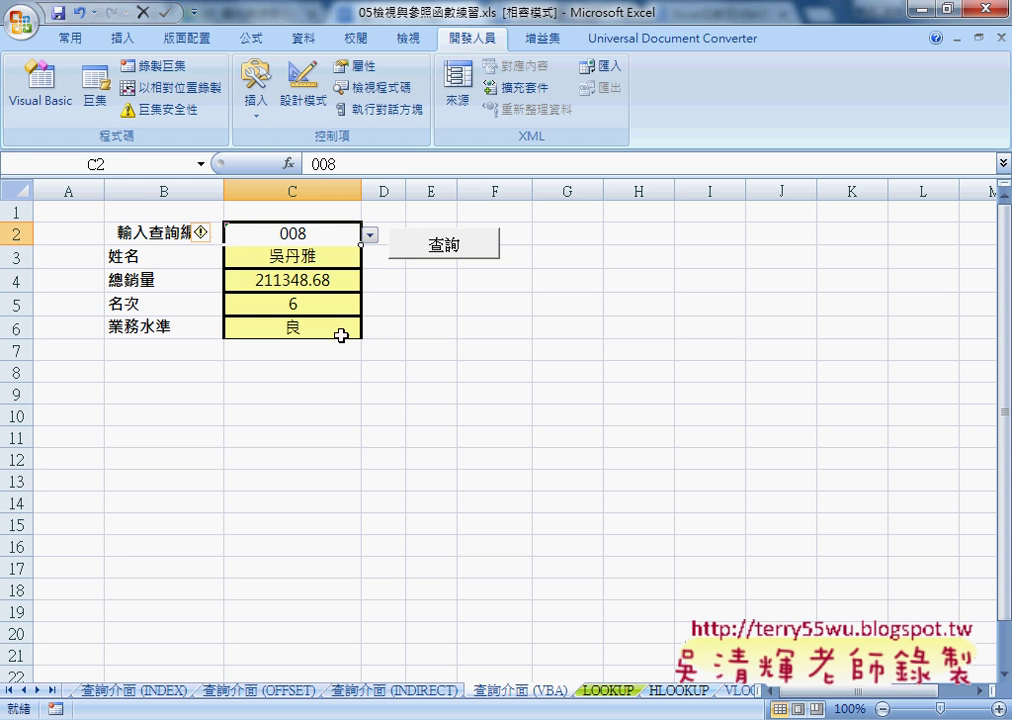
pyautogui.click(450, 250)
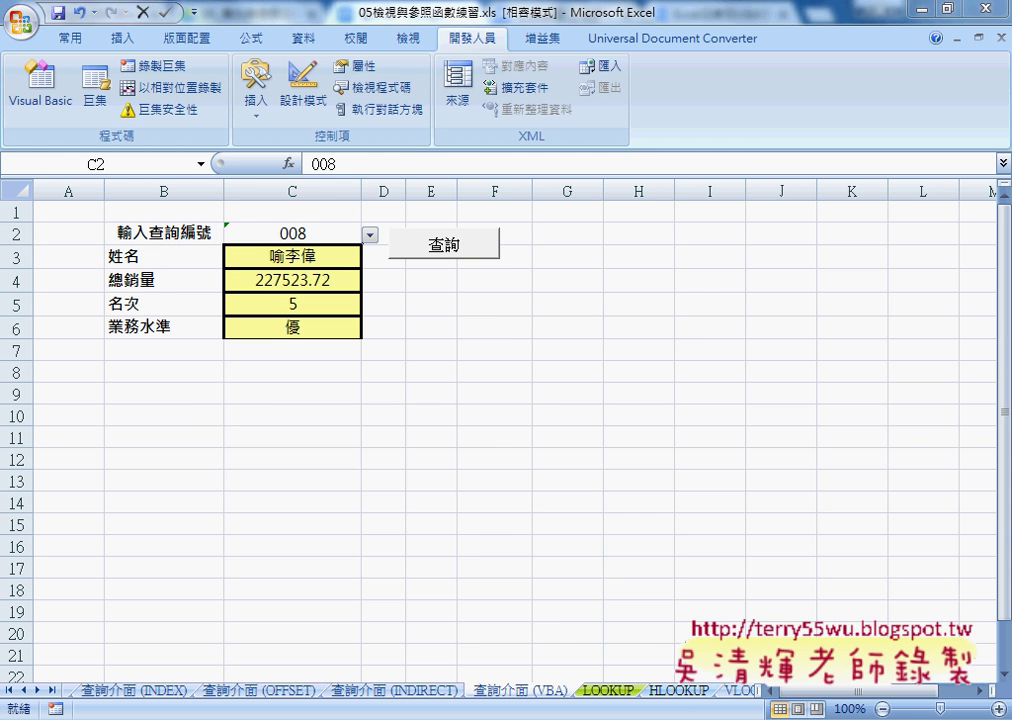
pyautogui.click(563, 610)
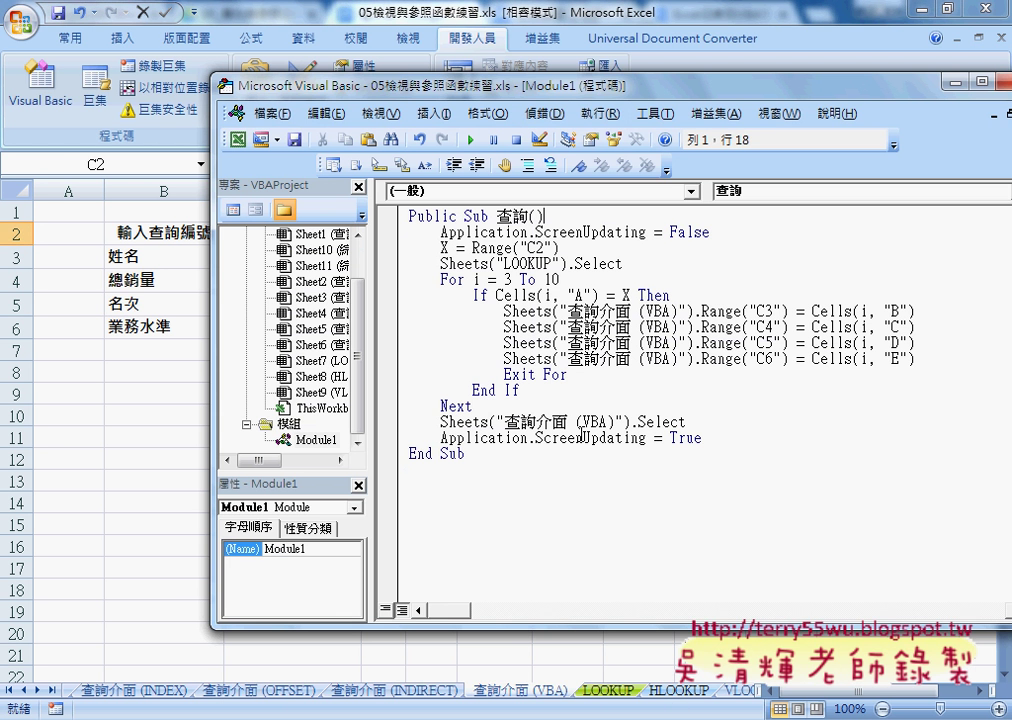
pyautogui.click(441, 232)
pyautogui.moveTo(529, 232); pyautogui.dragTo(716, 234)
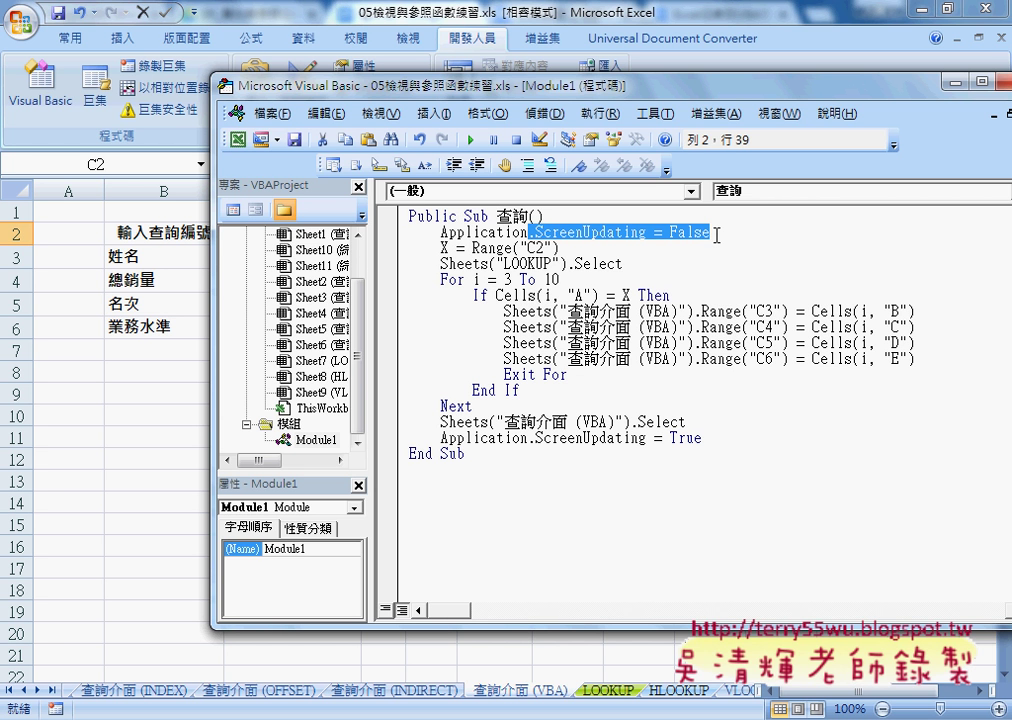
pyautogui.write('.')
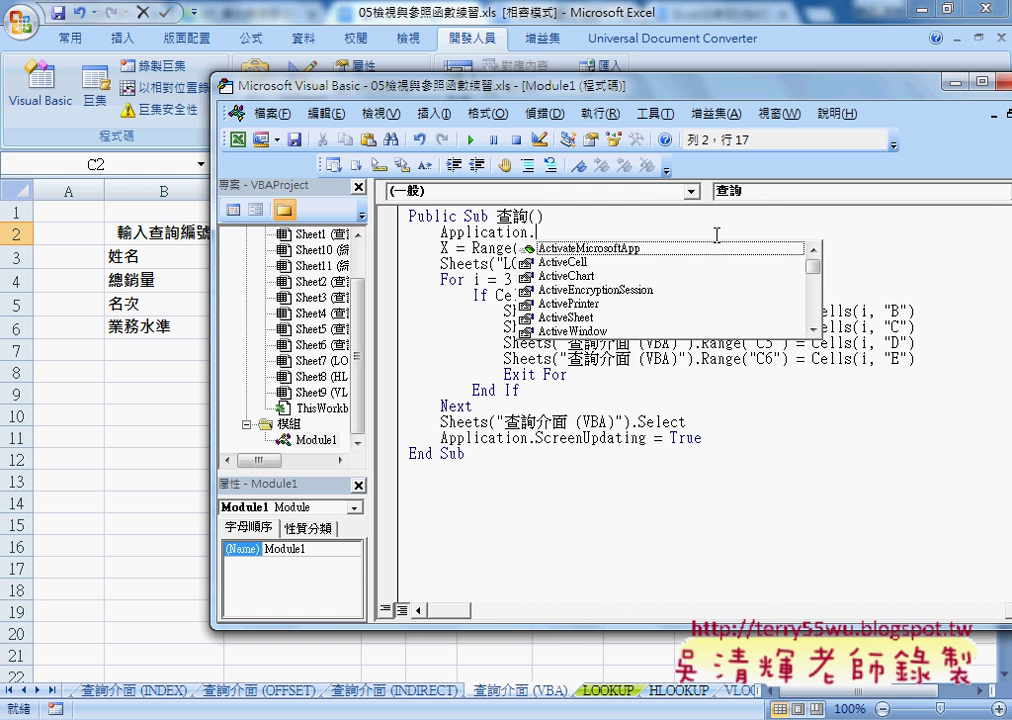
pyautogui.write('screenUpdating')
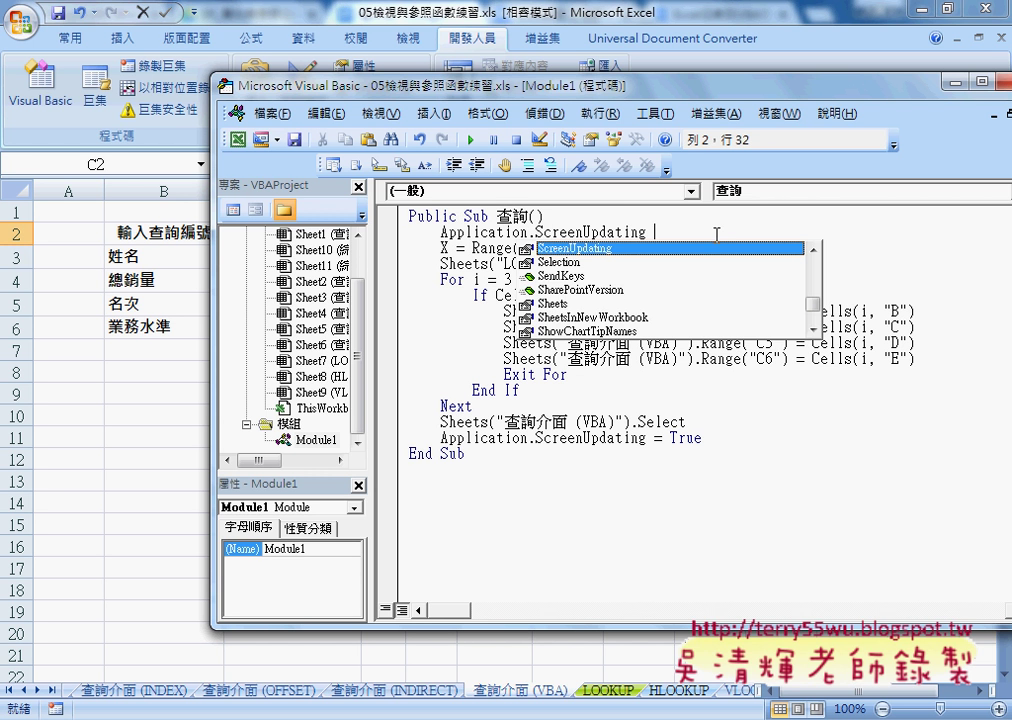
pyautogui.write(' =')
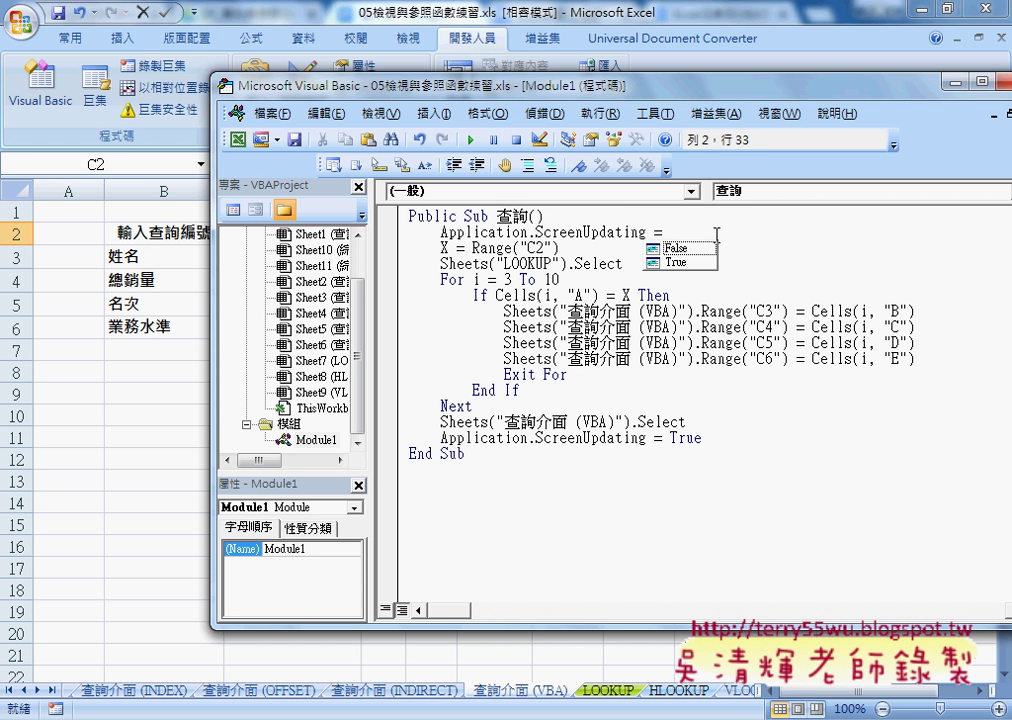
pyautogui.press('Down')
pyautogui.press('Down')
pyautogui.press('Up')
pyautogui.press('Down')
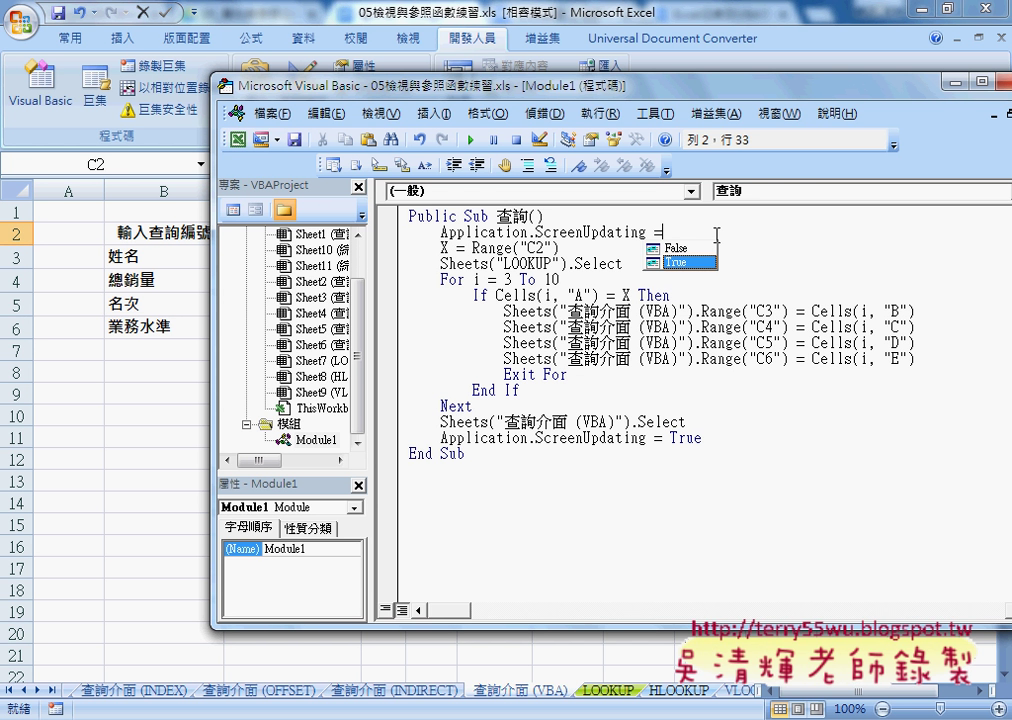
pyautogui.press('Up')
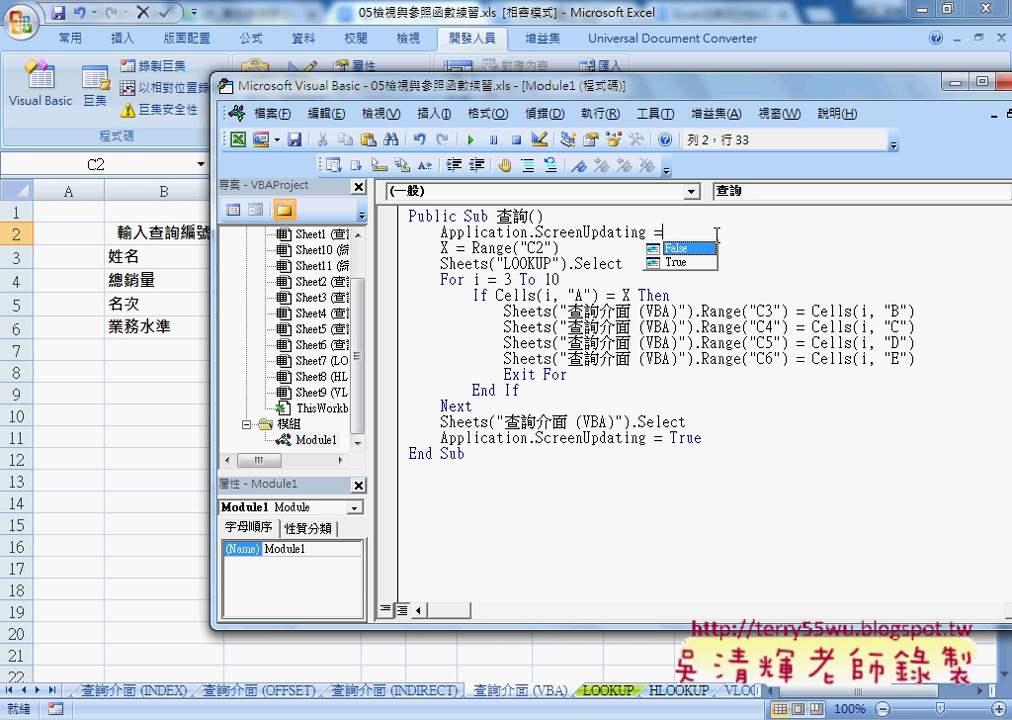
pyautogui.press('Tab')
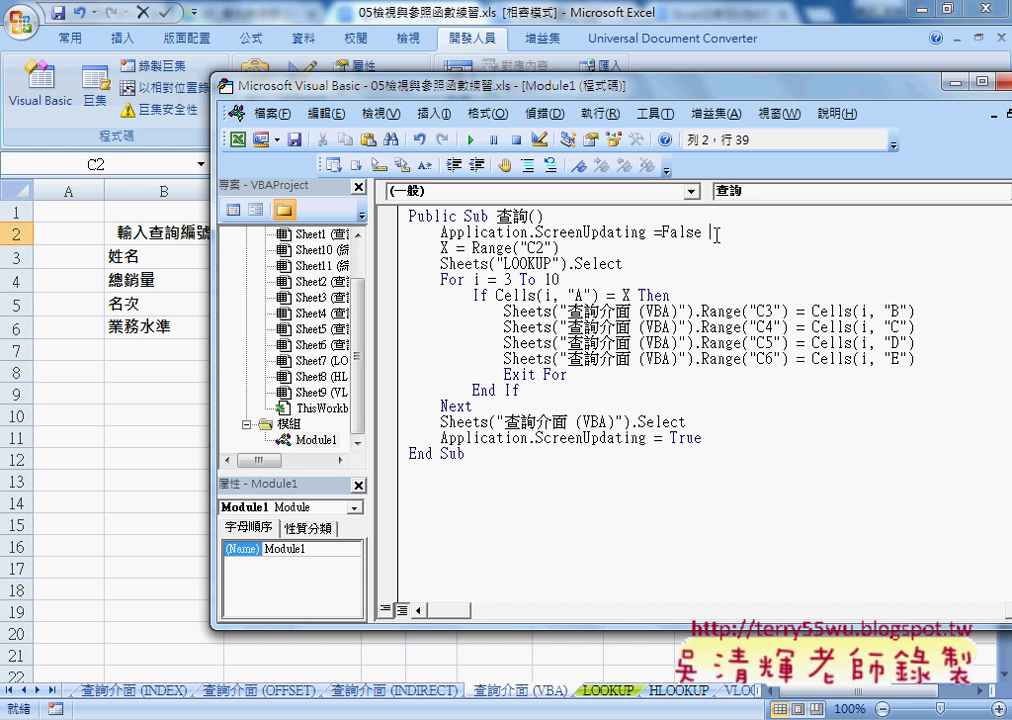
pyautogui.click(719, 408)
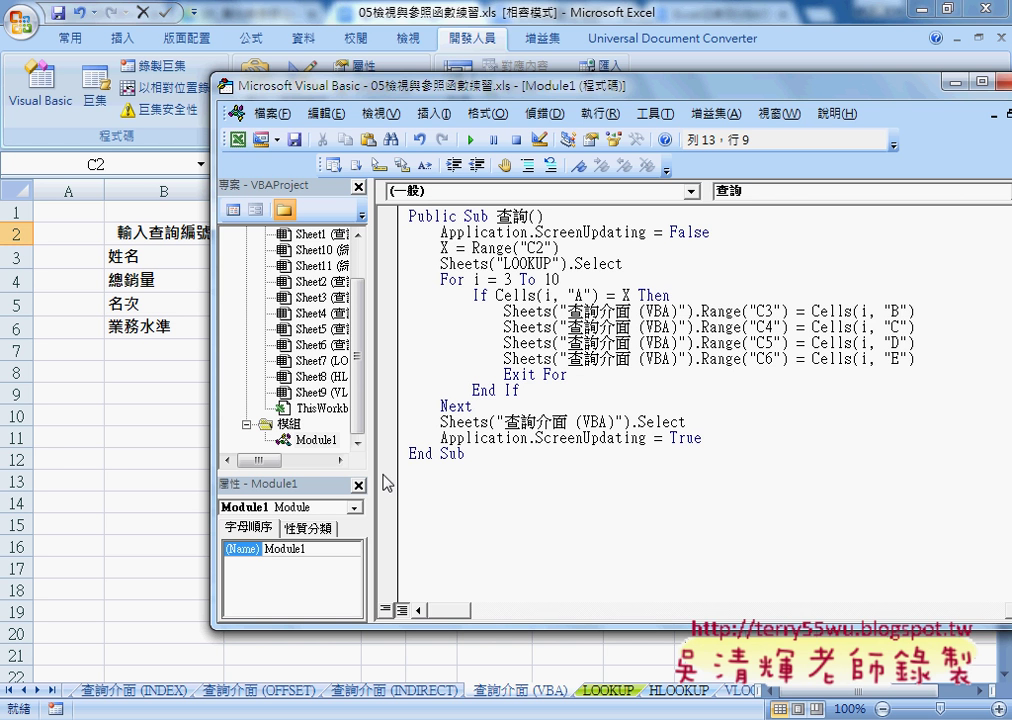
# Step: Look up IDs 006 and 007, showing sales 366907.92, rank 1, 優, and mark C2 in red ink
pyautogui.click(158, 455)
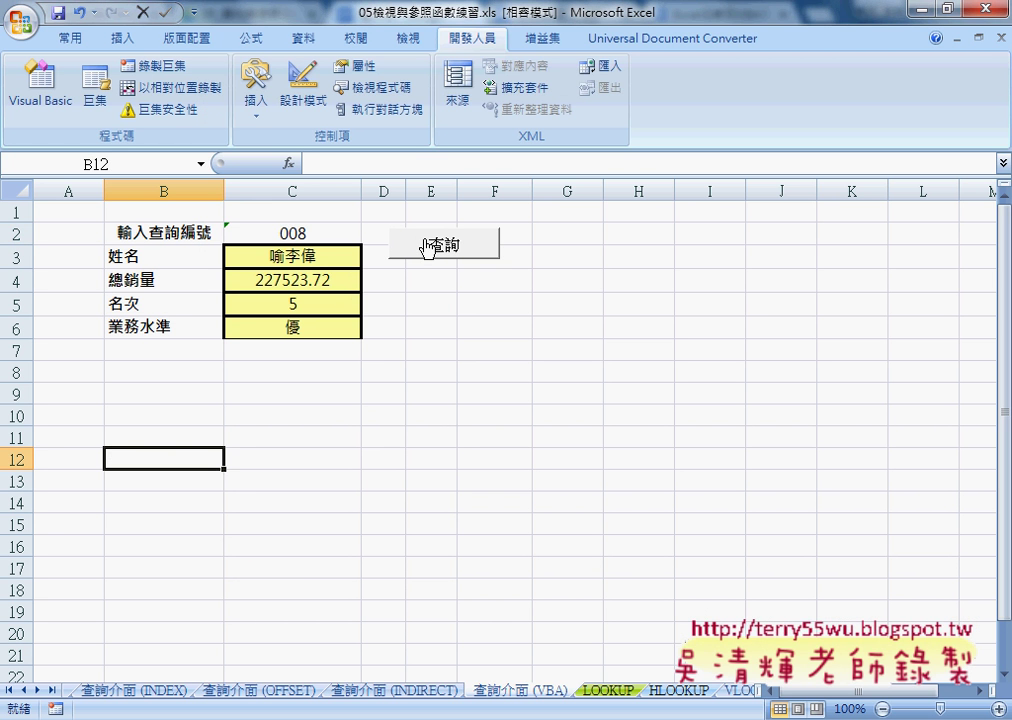
pyautogui.click(355, 235)
pyautogui.click(370, 234)
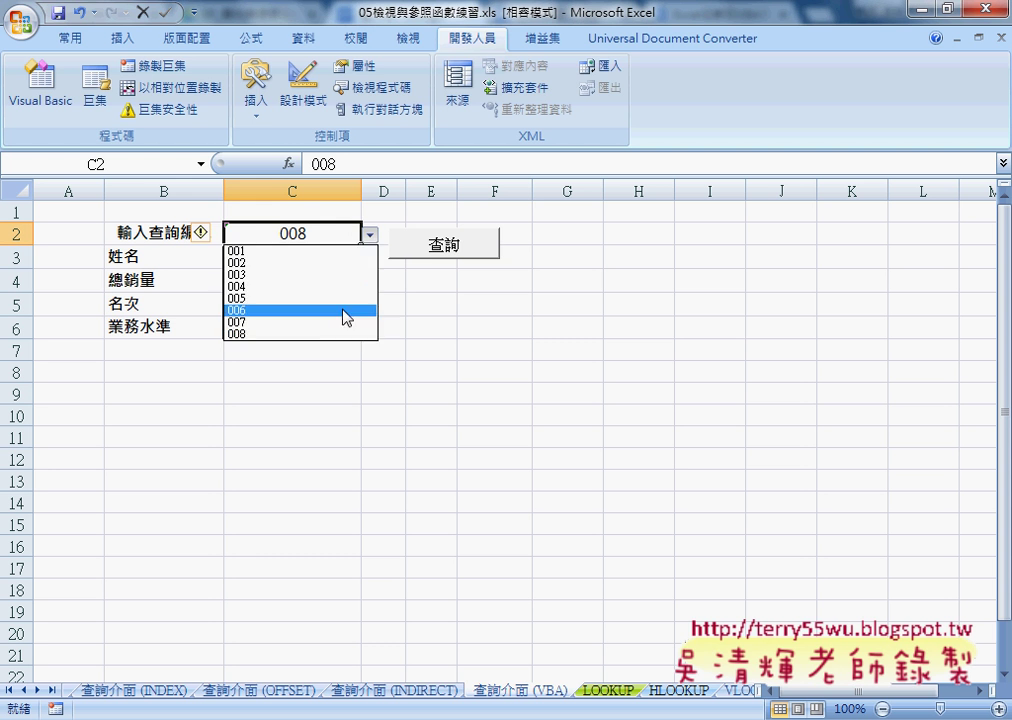
pyautogui.click(346, 312)
pyautogui.click(432, 248)
pyautogui.click(370, 234)
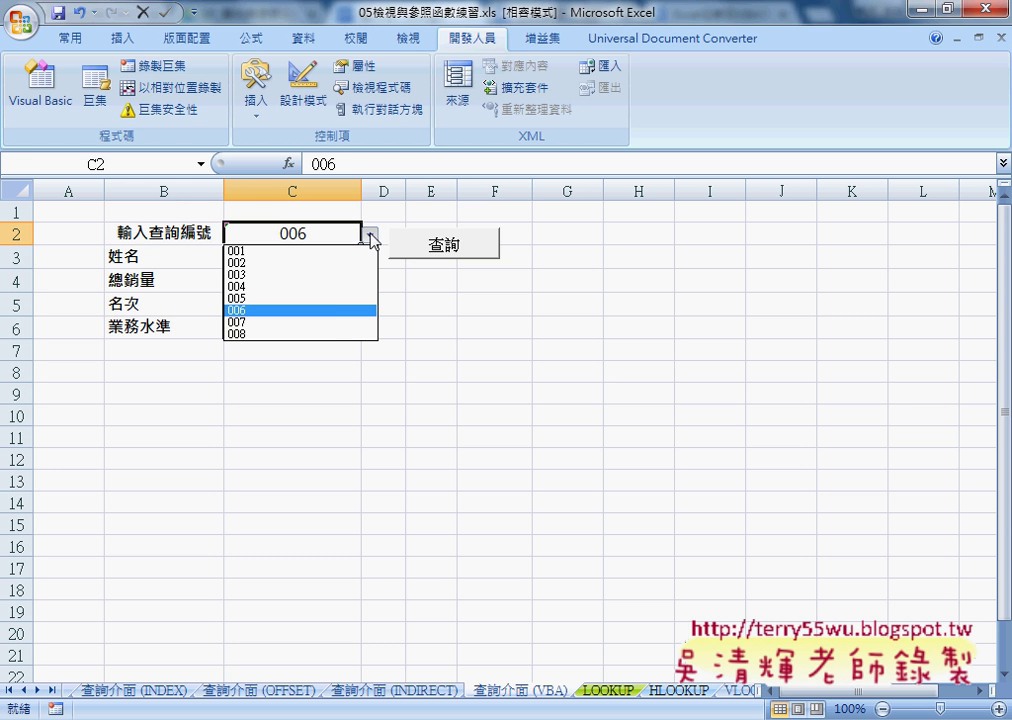
pyautogui.click(340, 322)
pyautogui.click(428, 250)
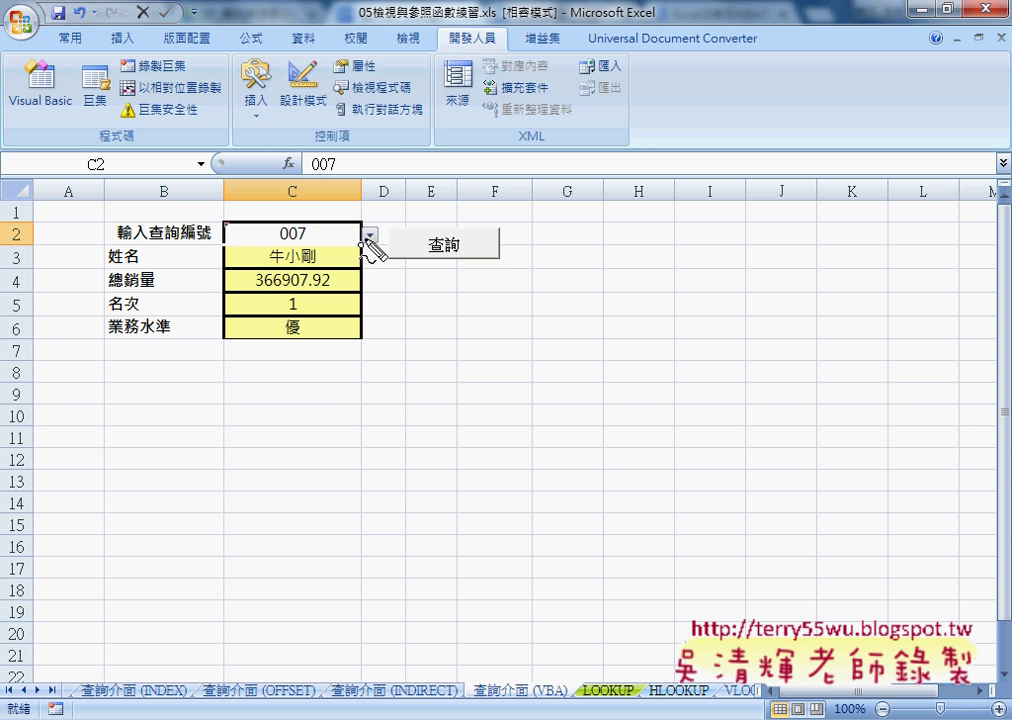
pyautogui.moveTo(376, 241)
pyautogui.mouseDown()
pyautogui.moveTo(320, 255)
pyautogui.moveTo(237, 196)
pyautogui.moveTo(373, 232)
pyautogui.moveTo(377, 254)
pyautogui.moveTo(396, 214)
pyautogui.moveTo(380, 232)
pyautogui.mouseUp()
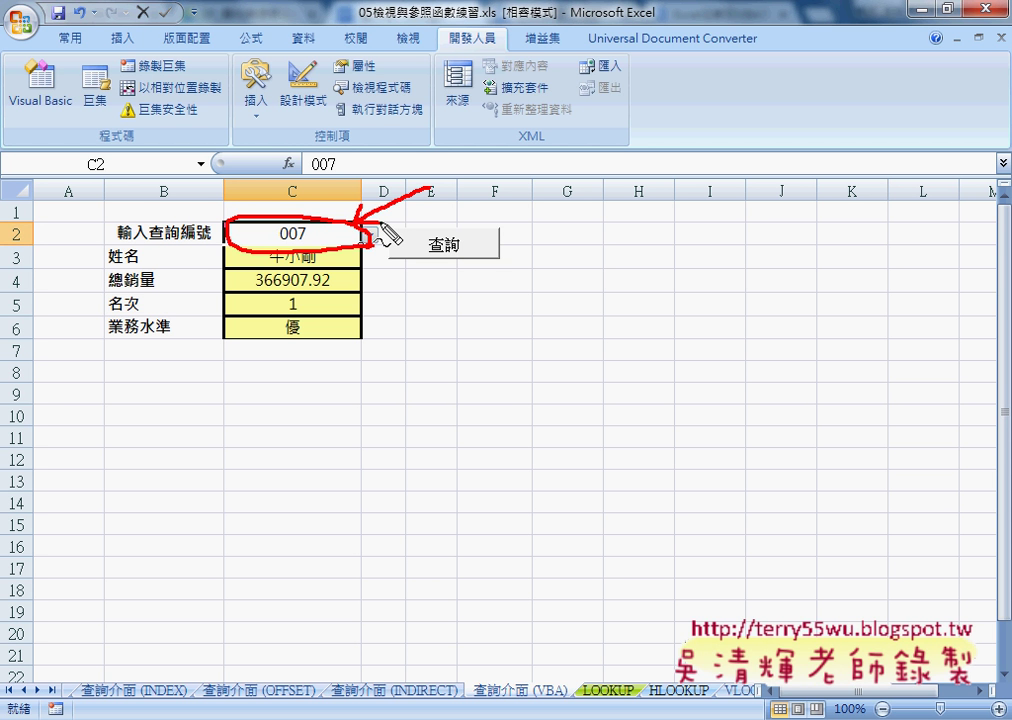
pyautogui.moveTo(328, 238)
pyautogui.mouseDown()
pyautogui.moveTo(445, 272)
pyautogui.moveTo(405, 235)
pyautogui.moveTo(440, 262)
pyautogui.mouseUp()
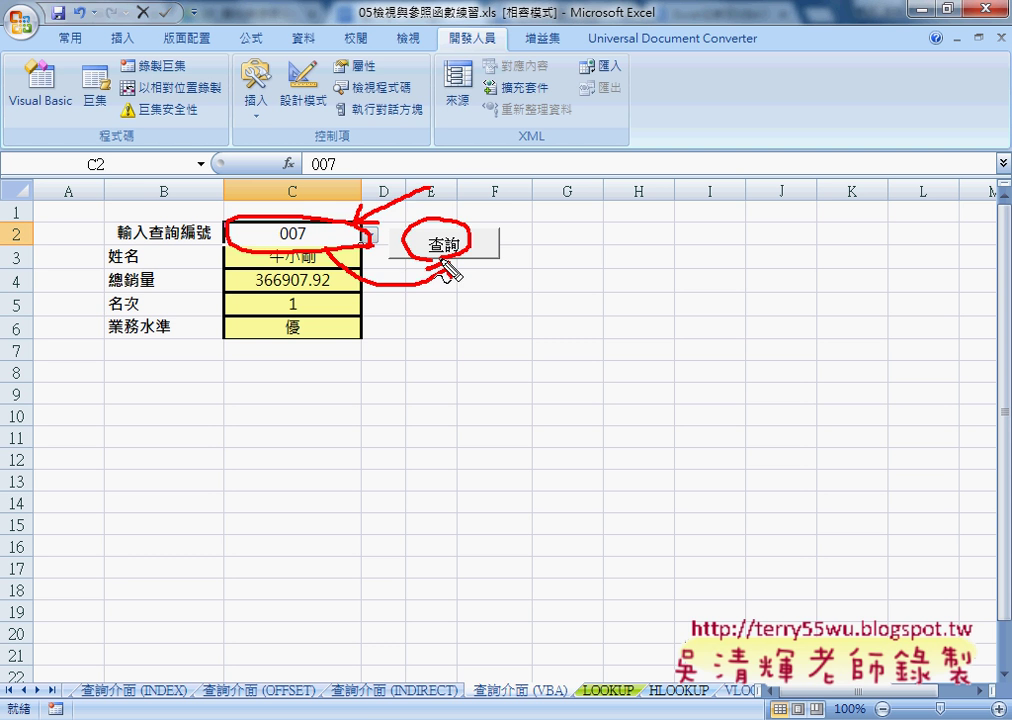
pyautogui.press('Escape')
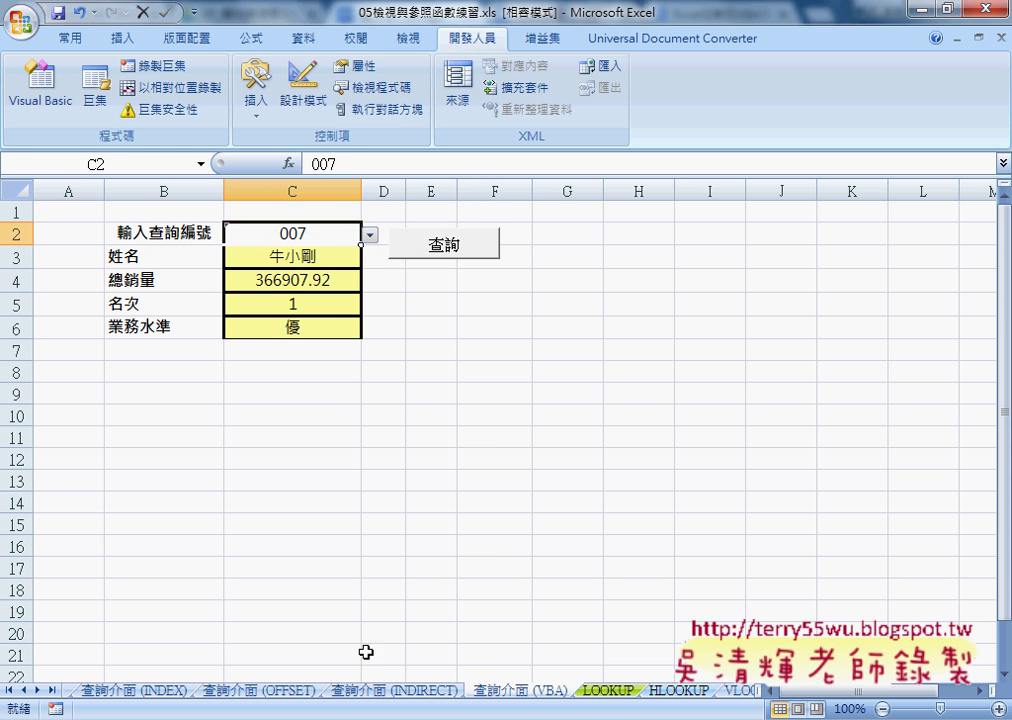
pyautogui.click(389, 690)
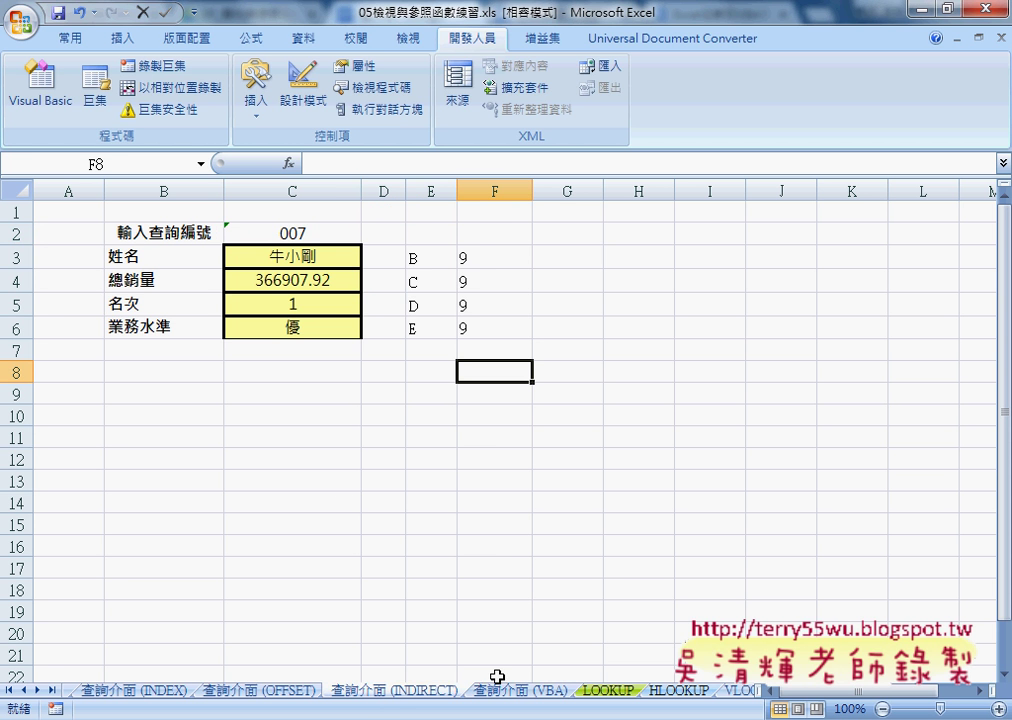
pyautogui.click(521, 690)
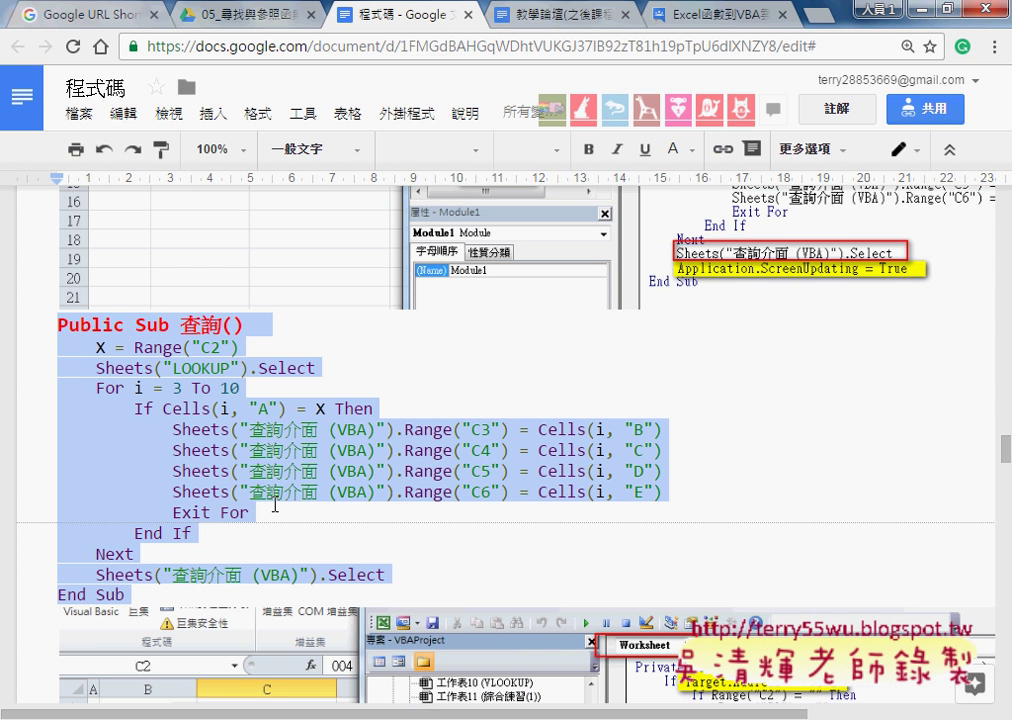
# Step: Scroll down the 程式碼 notes to the full 查詢 macro listing
pyautogui.scroll(-1, 275, 505)
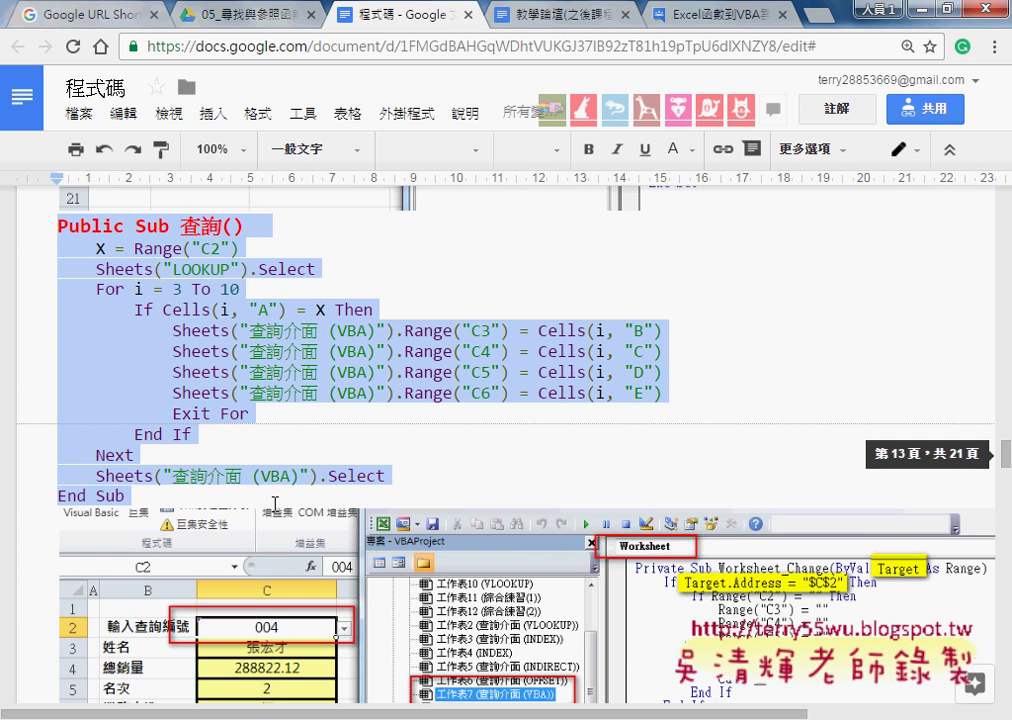